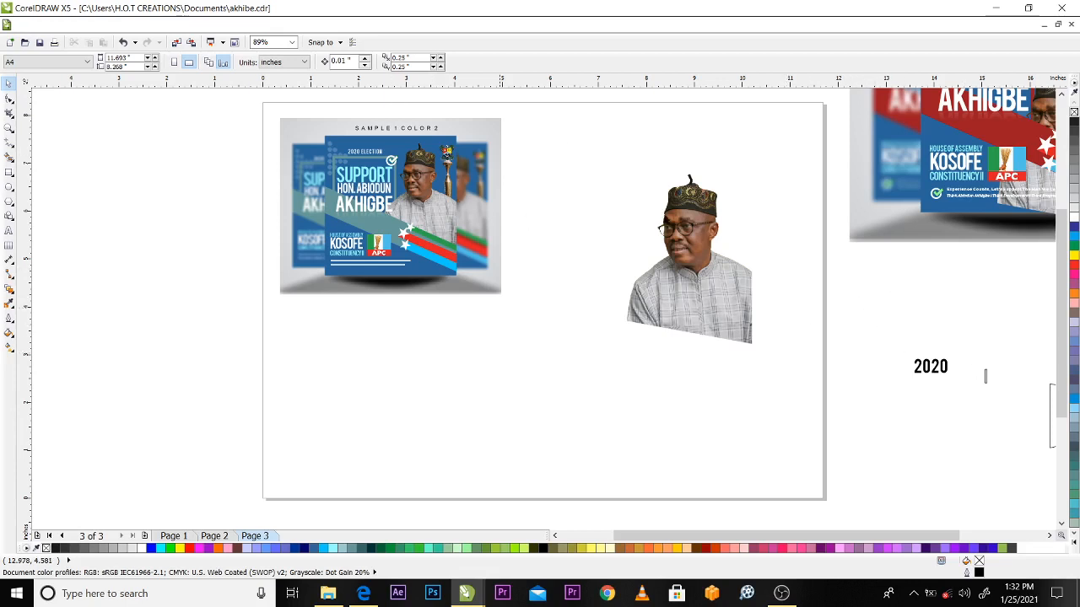
Scale the man's cutout photo down to about 1.9 by 2.5 inches and place it below the sample design
key("z")
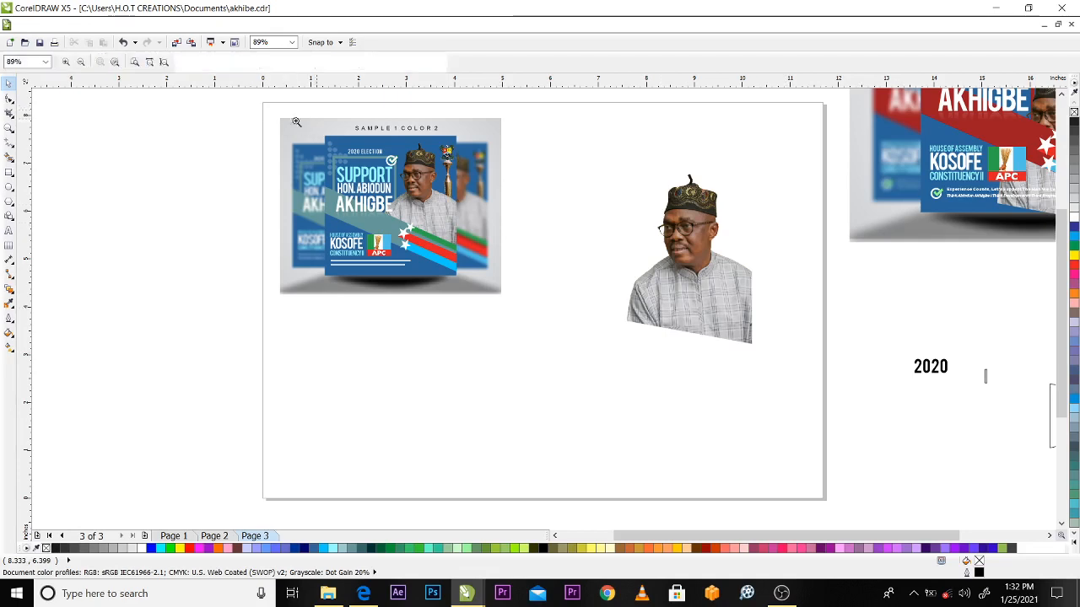
left_click_drag(266, 111, 579, 328)
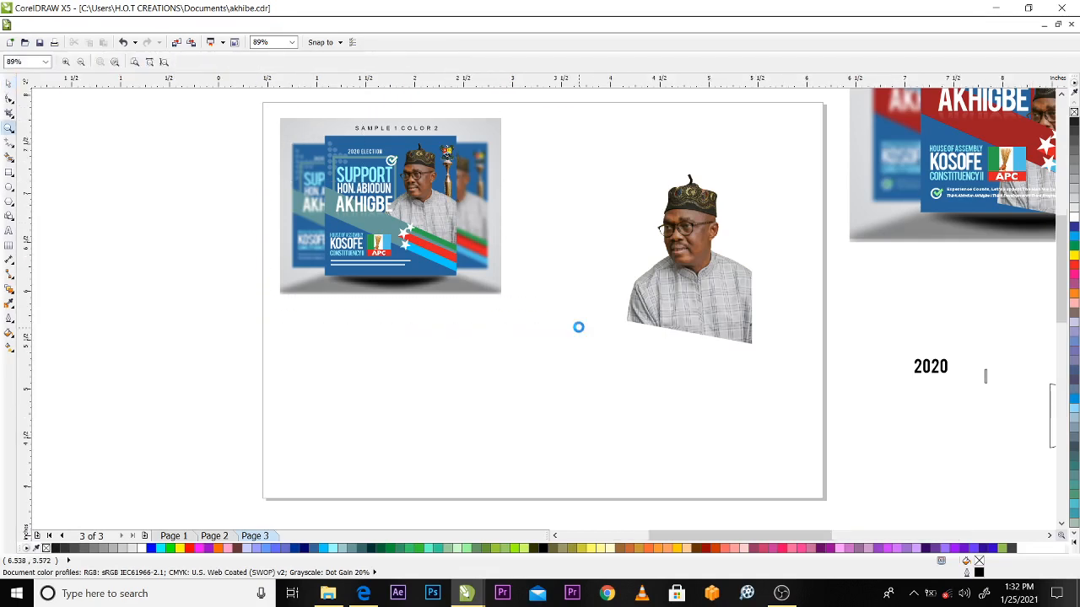
key("space")
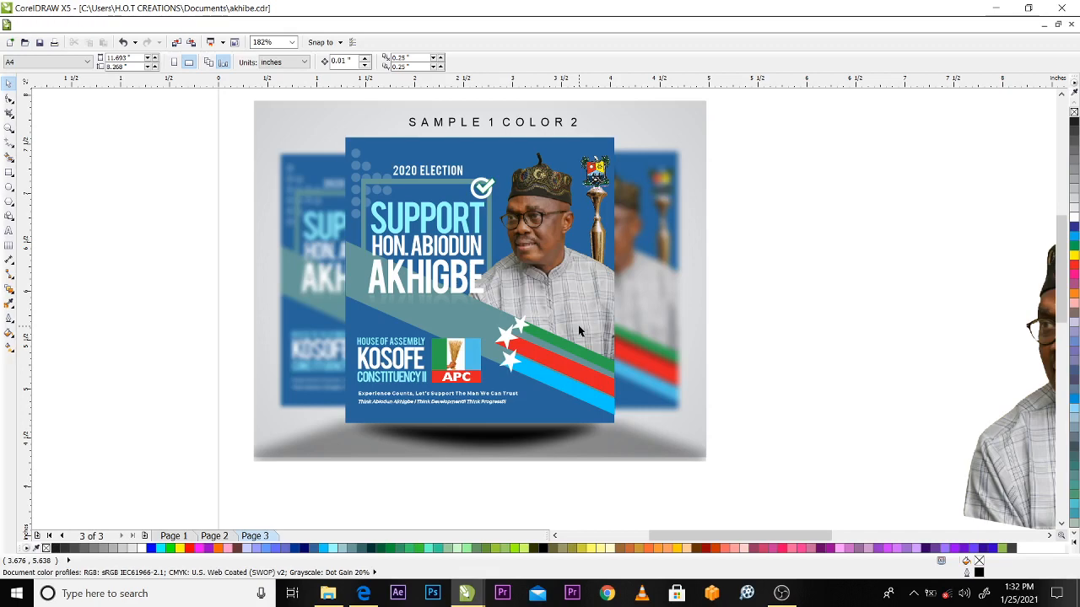
scroll(367, 238, "down", 2)
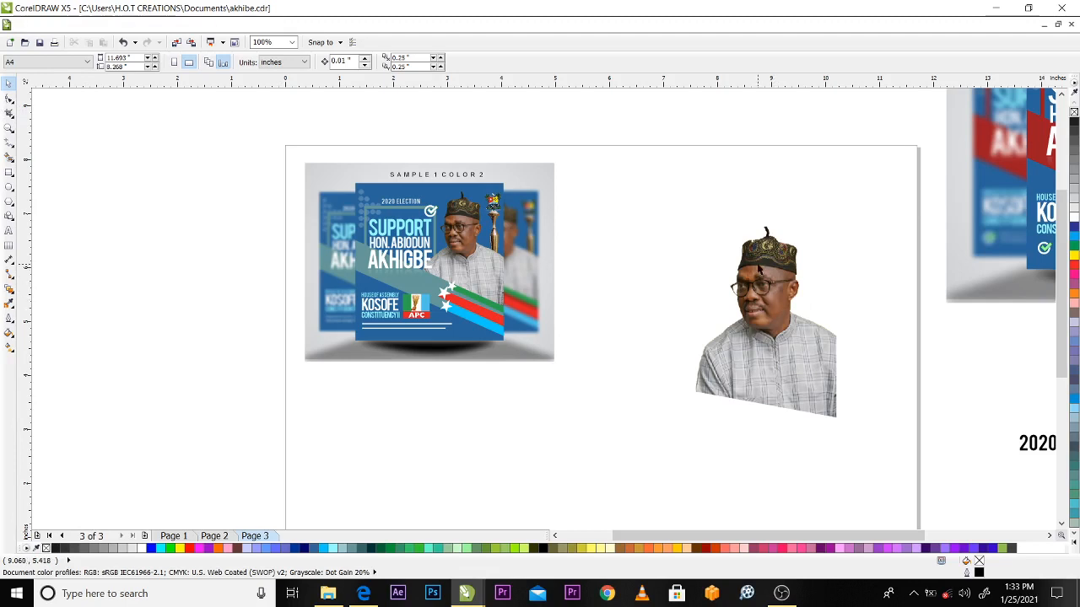
left_click(781, 306)
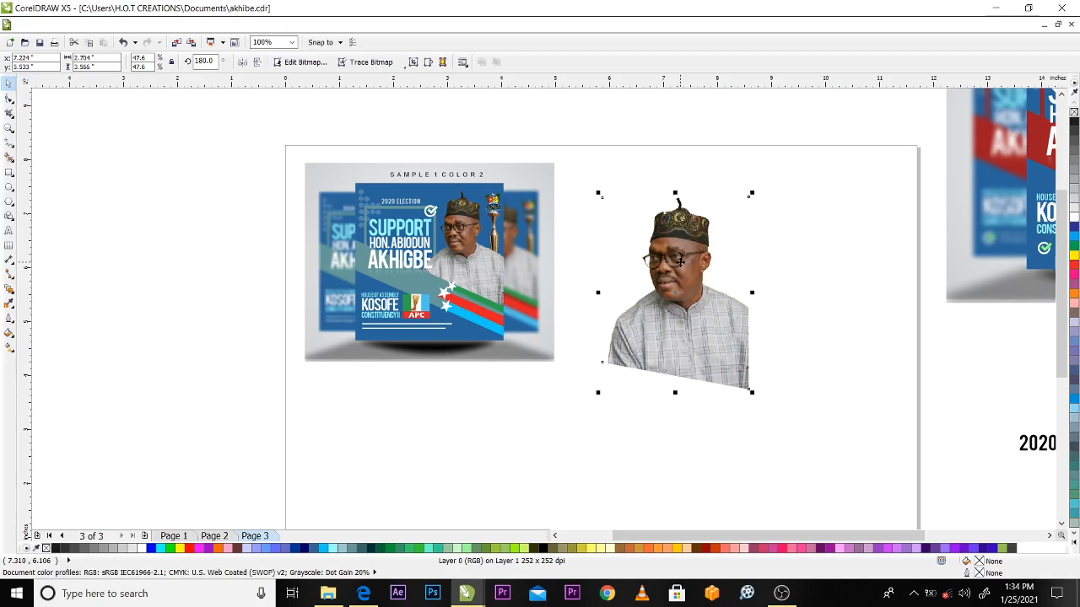
left_click(679, 262)
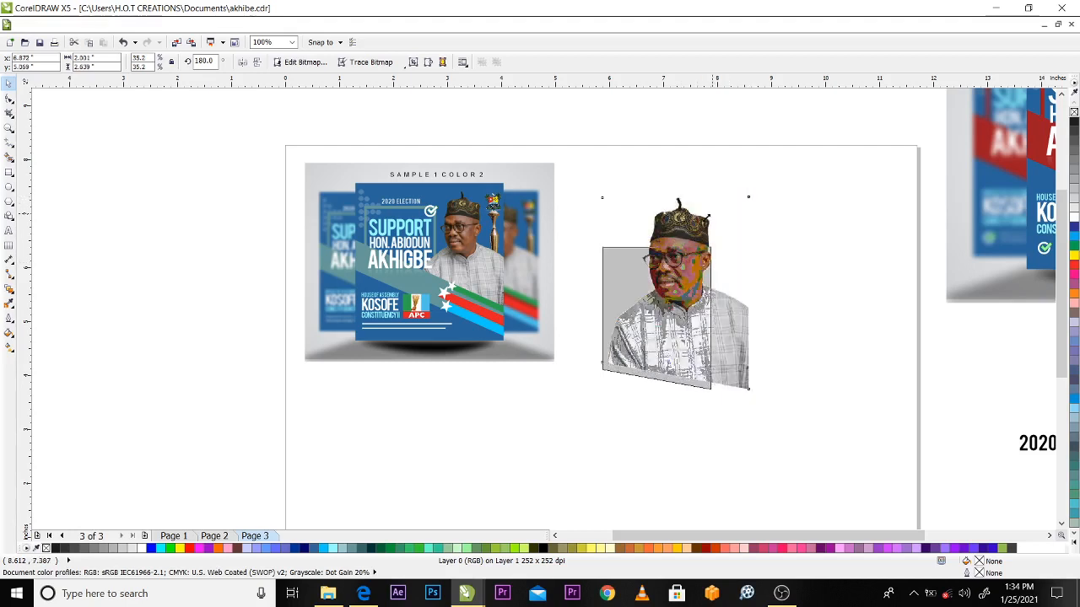
left_click_drag(744, 196, 706, 250)
left_click_drag(661, 317, 423, 431)
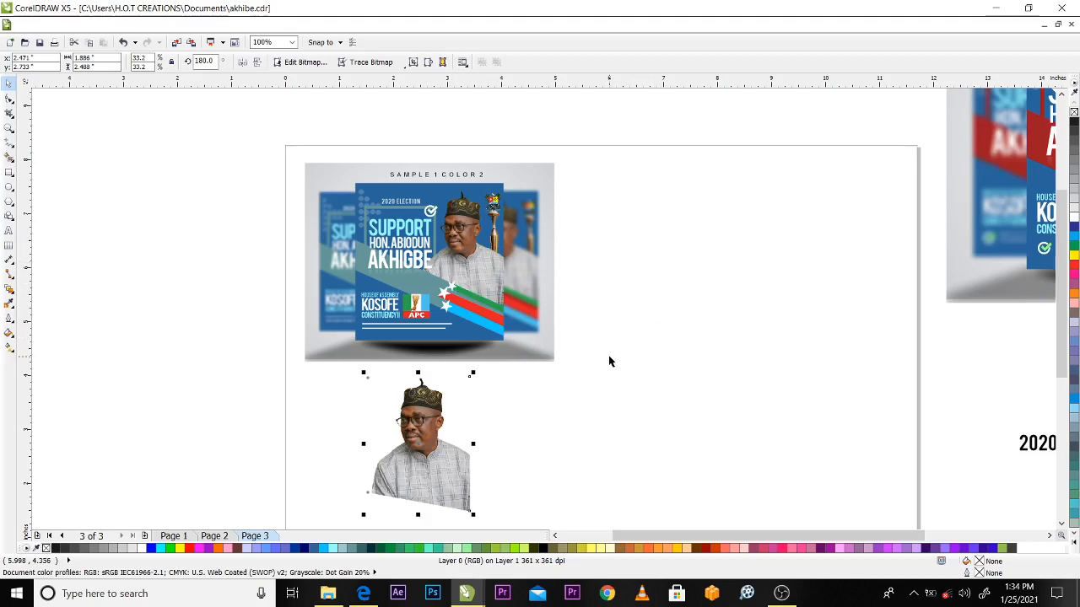
Draw a rectangle about 3.63 by 3.54 inches beside the sample design and move it slightly up the page
left_click(9, 173)
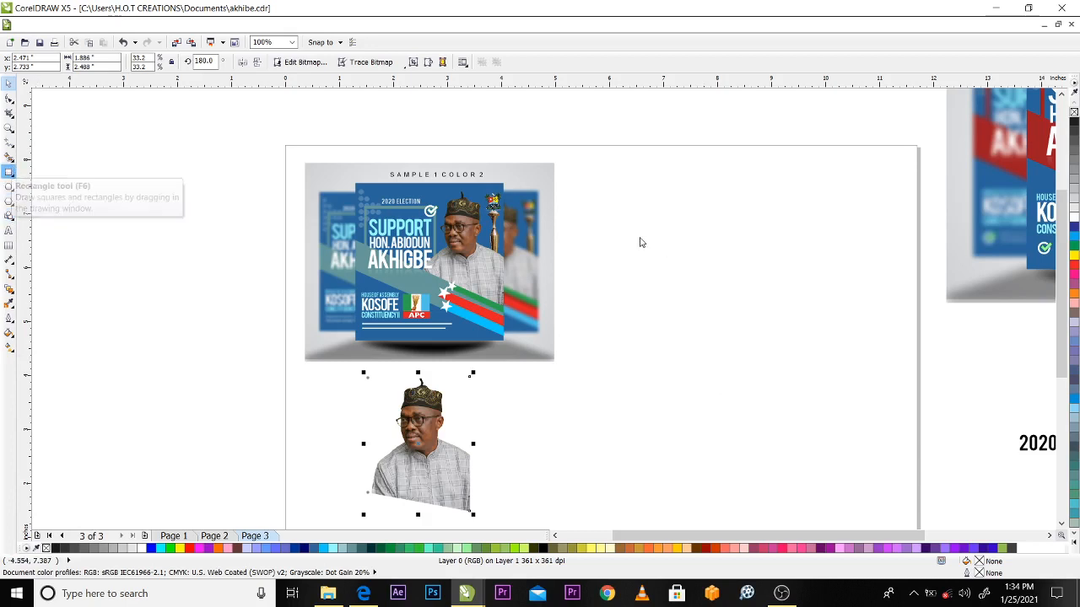
left_click_drag(623, 191, 722, 296)
left_click_drag(784, 332, 819, 382)
key("space")
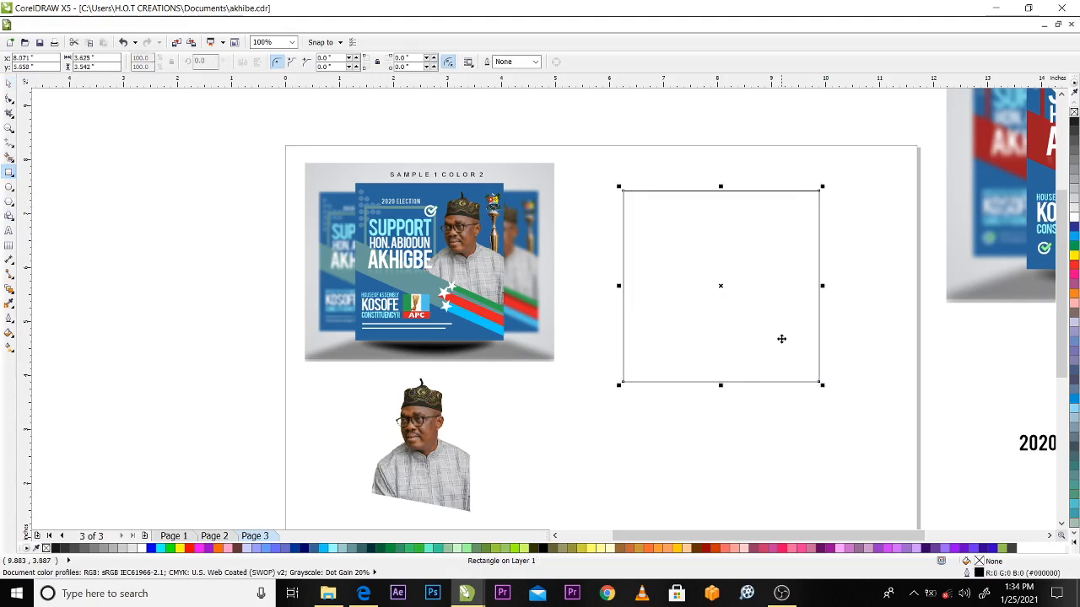
left_click_drag(766, 314, 765, 301)
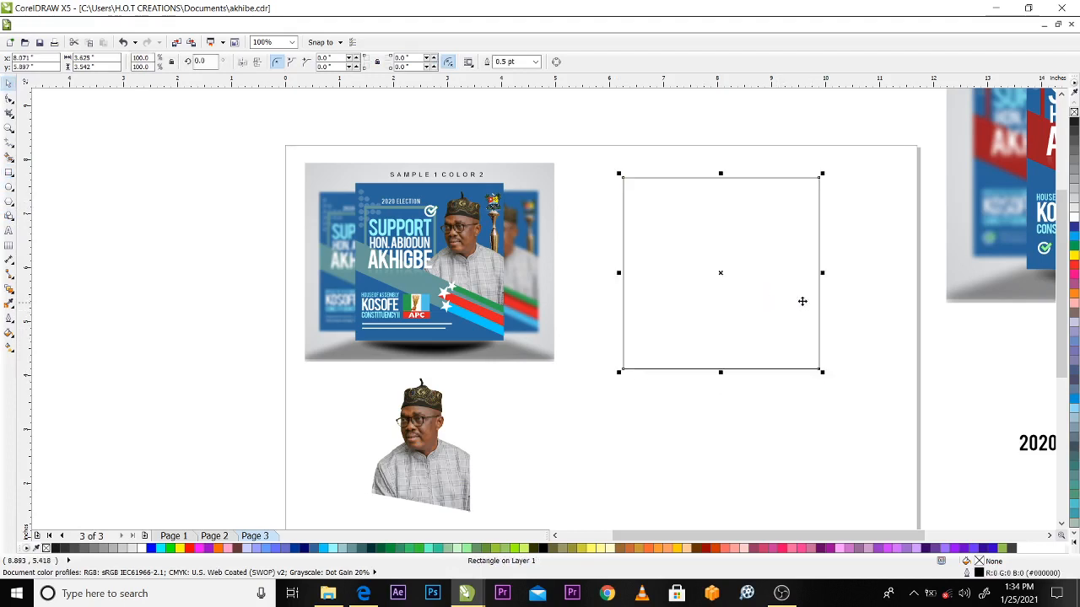
Ungroup all objects of the "SAMPLE 1 COLOR 2" design
left_click(419, 203)
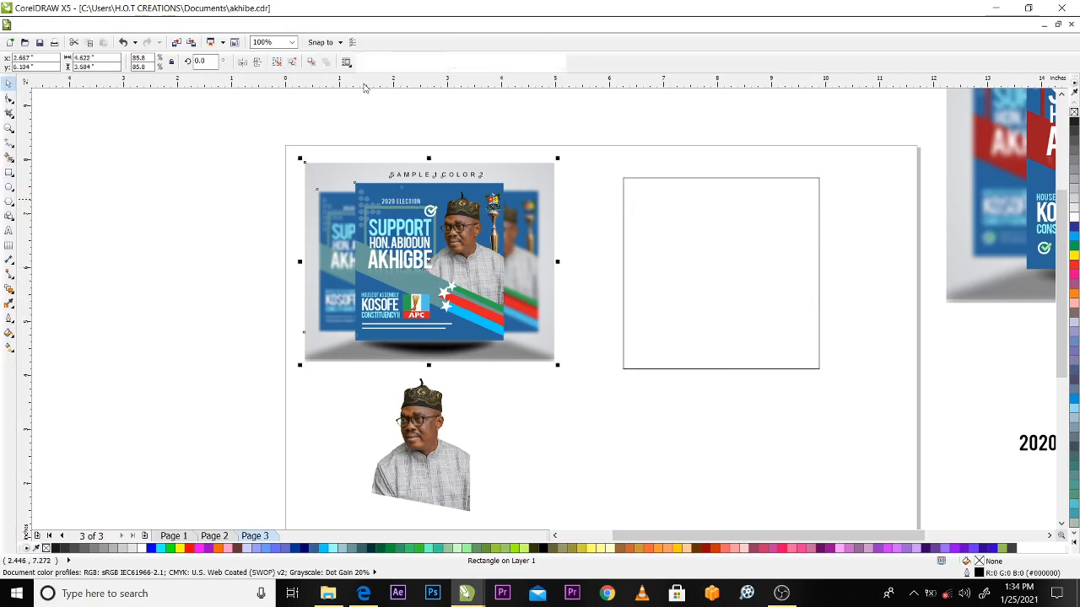
left_click(292, 63)
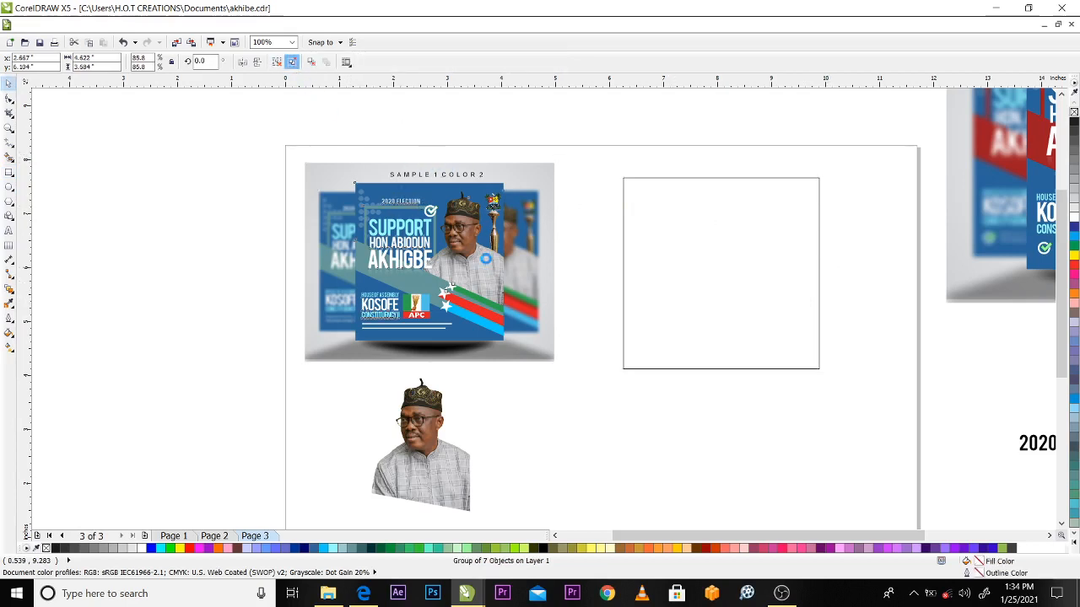
Fill the rectangle with blue #336699 and stretch its upper edge to a height of about 3.65 inches
left_click(628, 222)
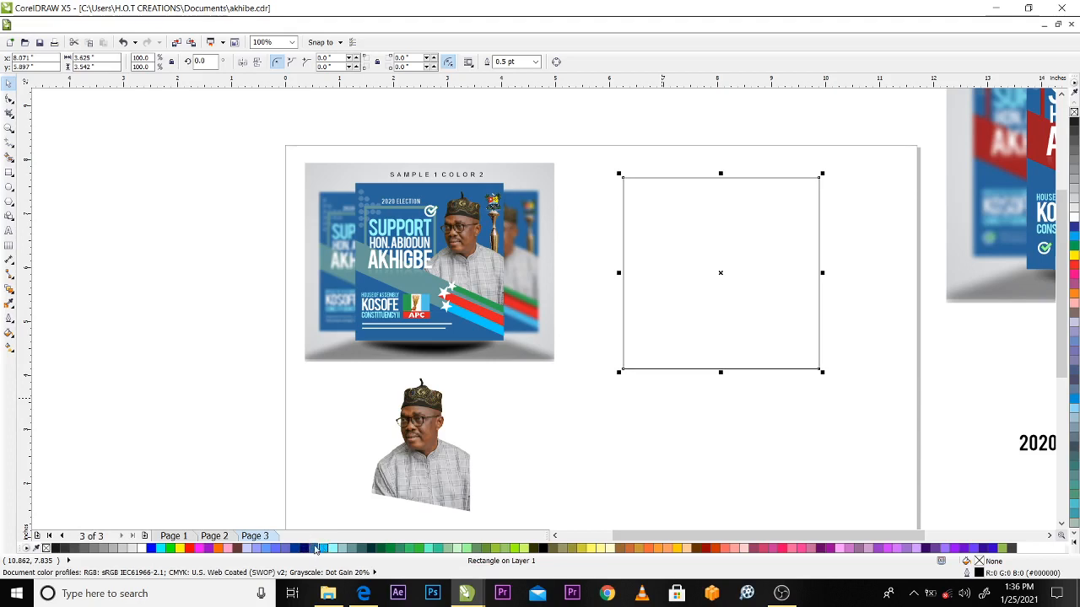
left_click(312, 549)
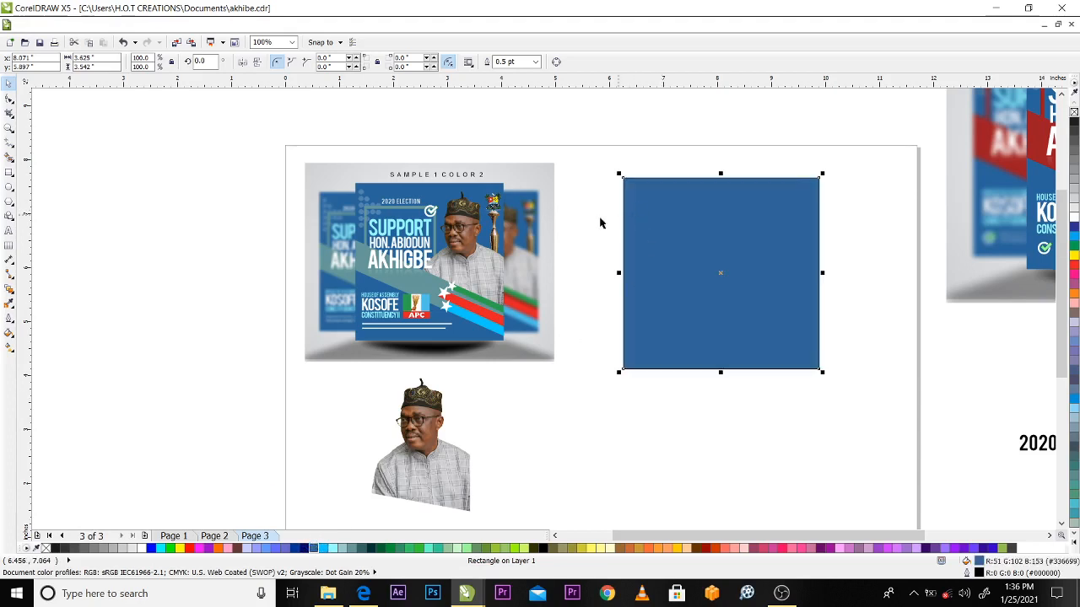
left_click(628, 164)
left_click(743, 256)
left_click_drag(723, 169, 723, 161)
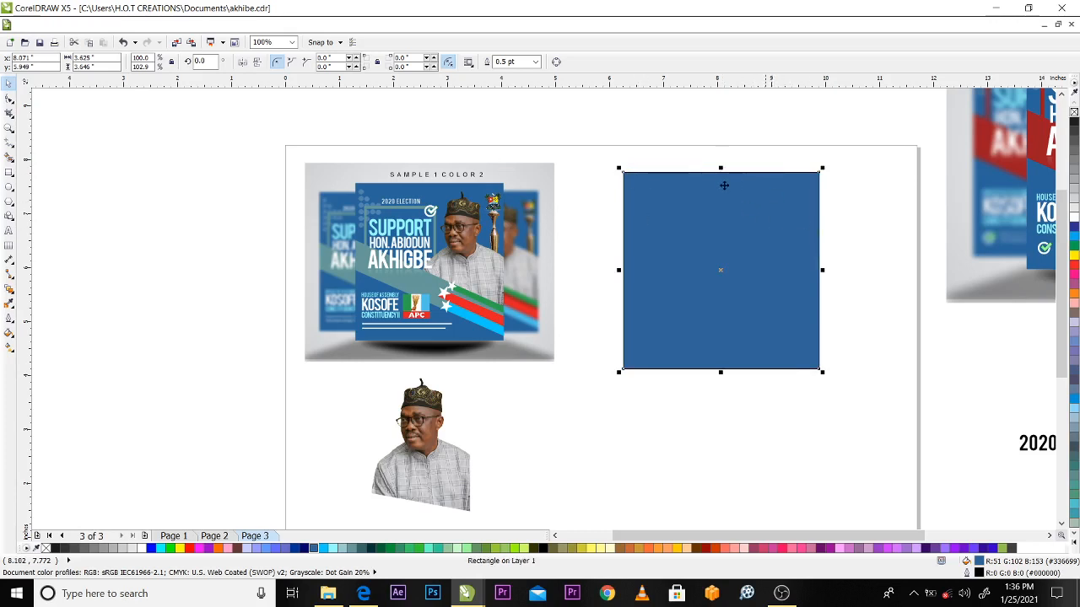
Remove the outline from the blue rectangle
right_click(37, 548)
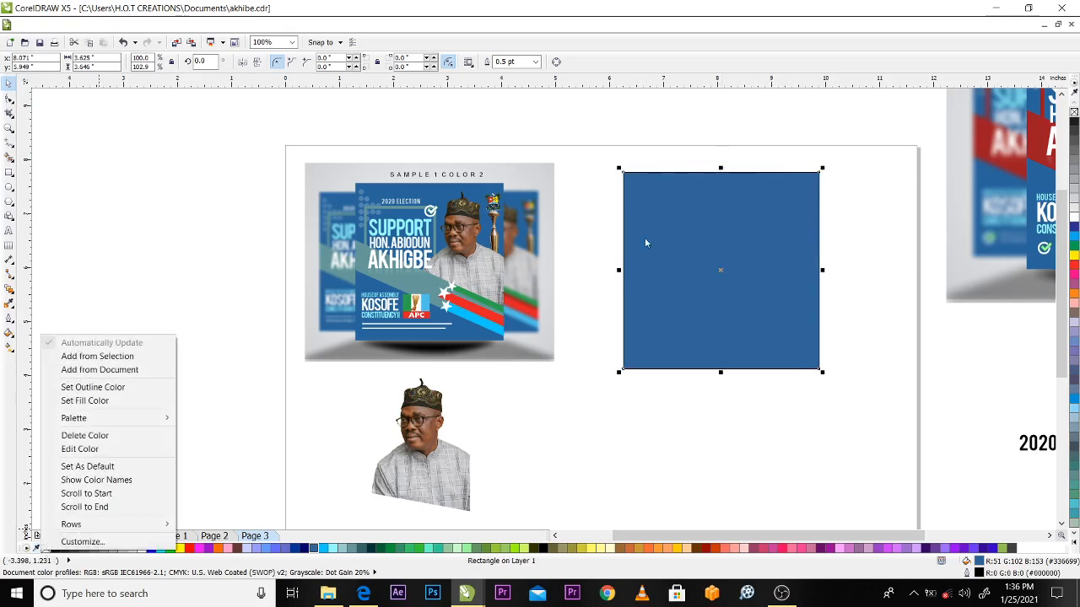
left_click(203, 312)
left_click(774, 270)
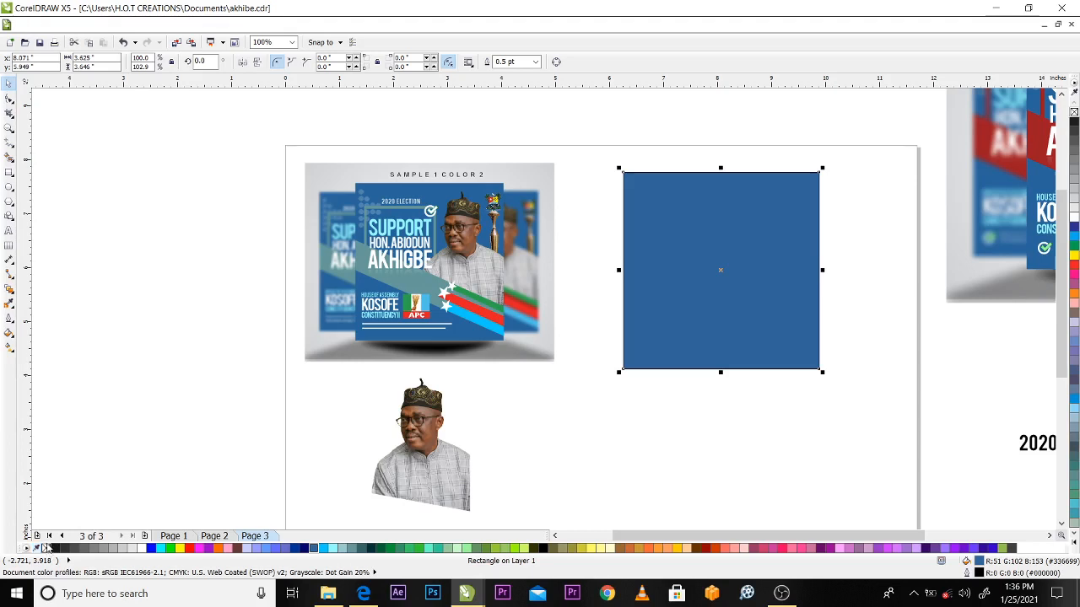
right_click(47, 548)
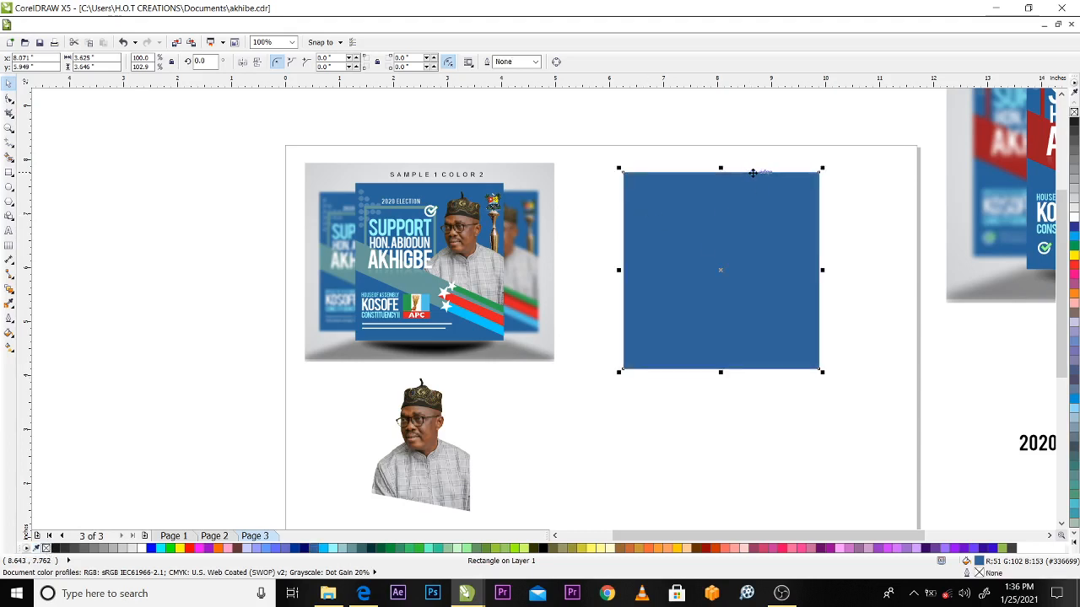
Apply a black outline to the blue rectangle and remove it again
key("z")
left_click_drag(600, 157, 843, 251)
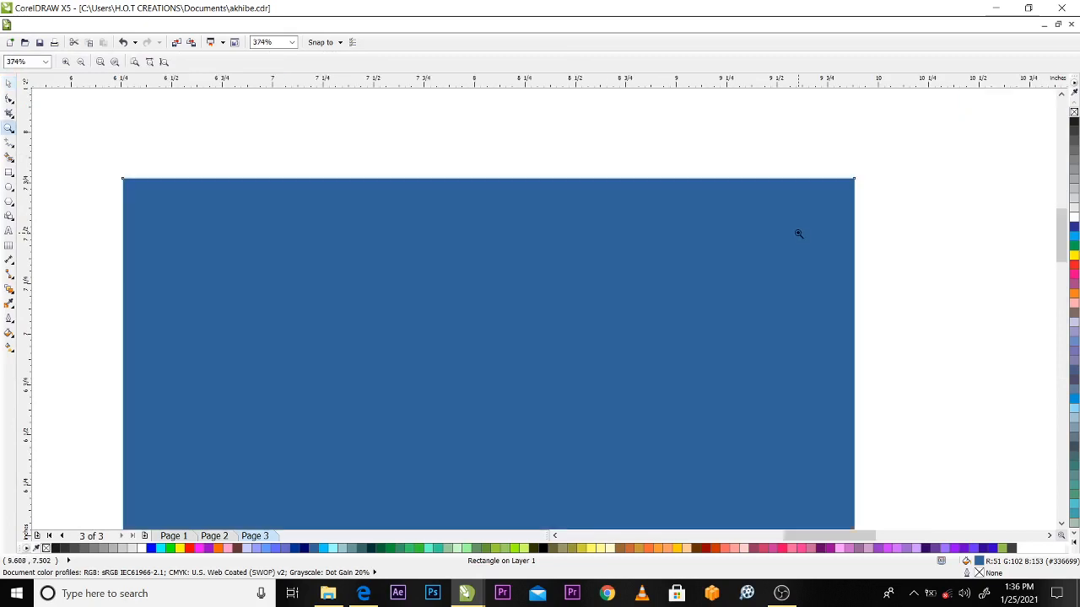
key("space")
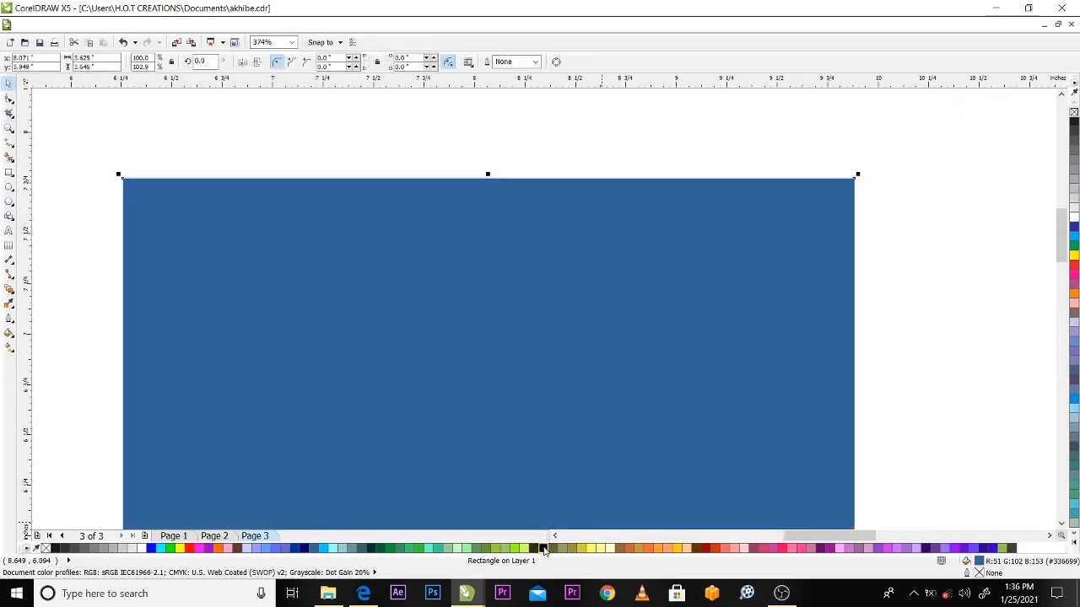
right_click(544, 550)
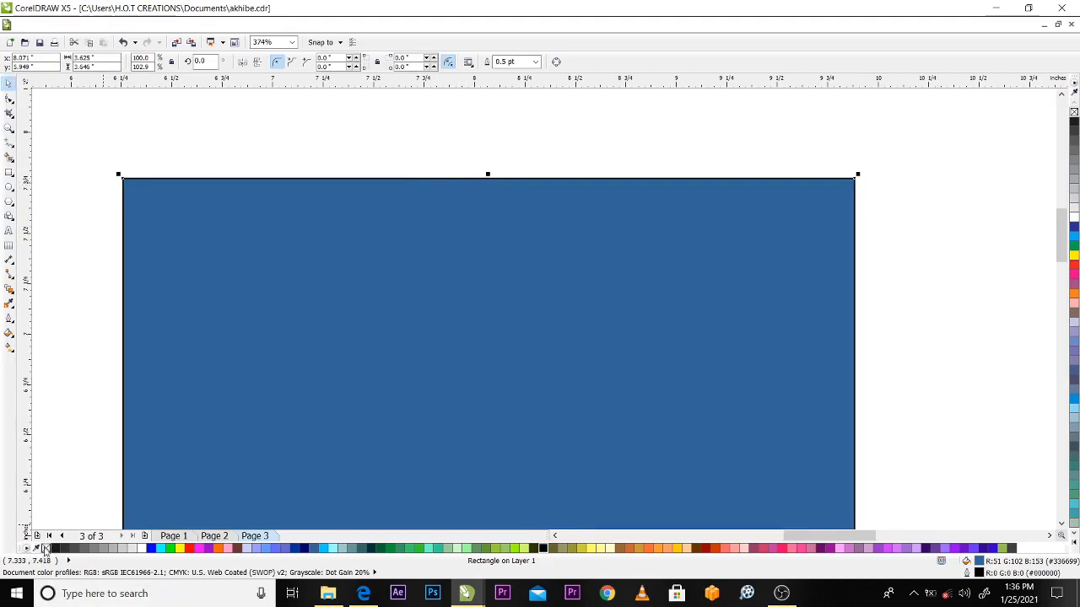
right_click(47, 548)
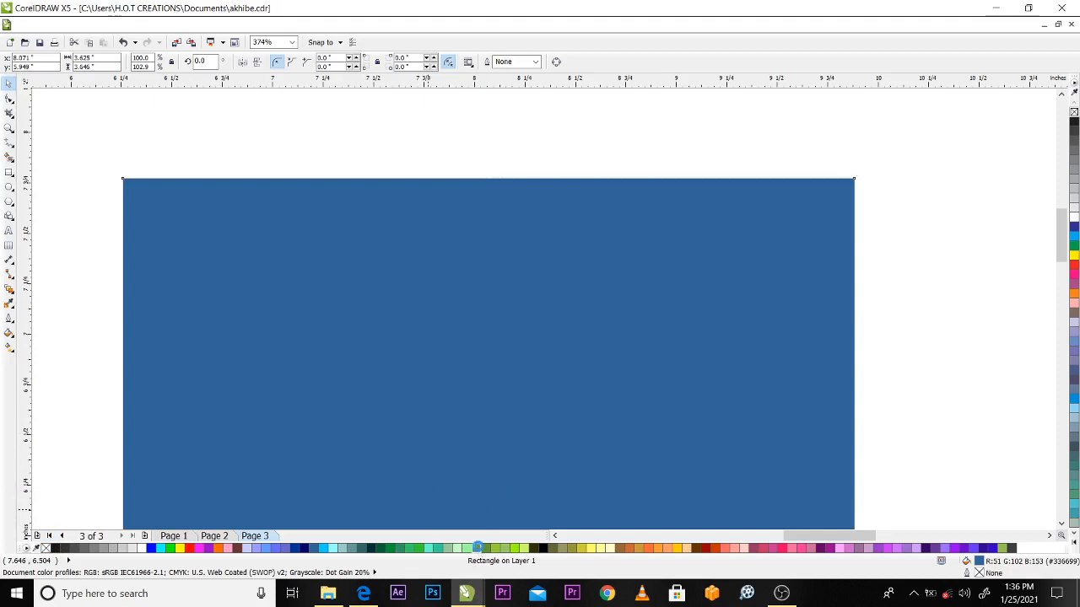
Try a green fill (RGB 102, 153, 102) with a black outline on the rectangle and undo both changes
left_click(478, 548)
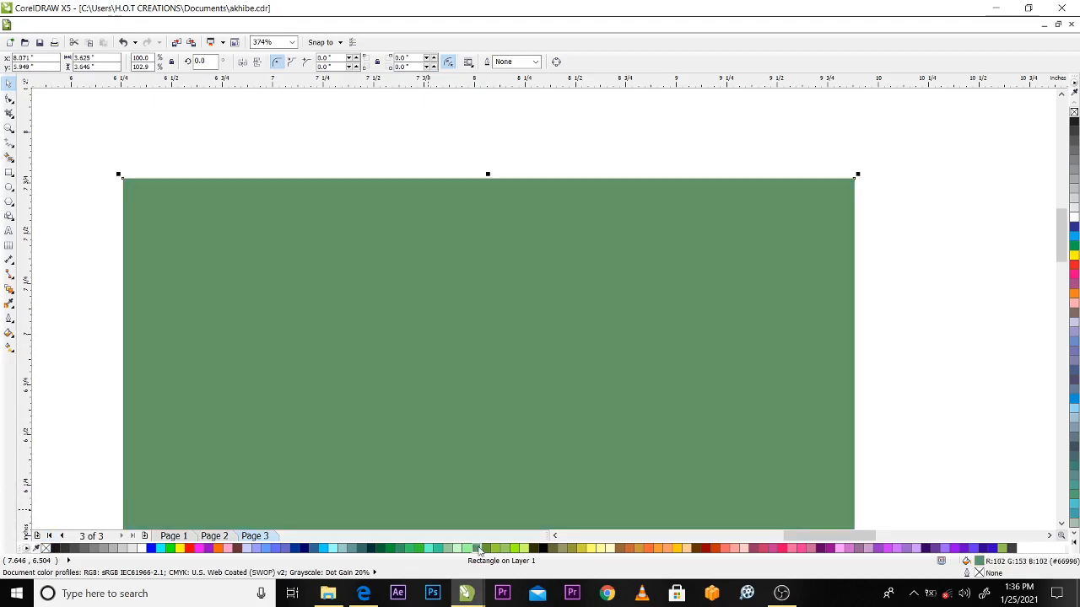
right_click(542, 549)
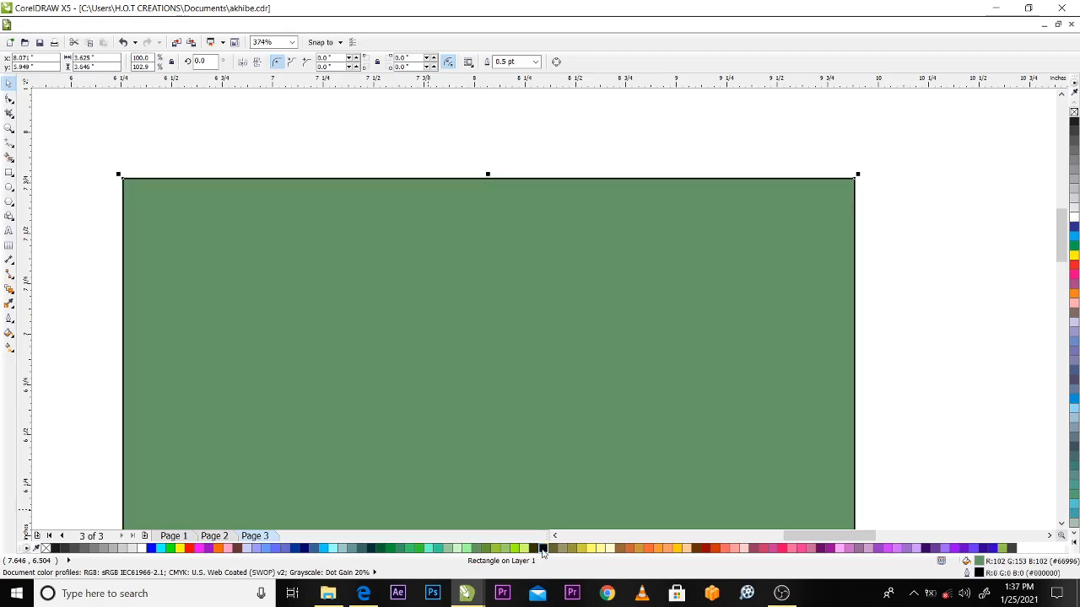
key("ctrl+z")
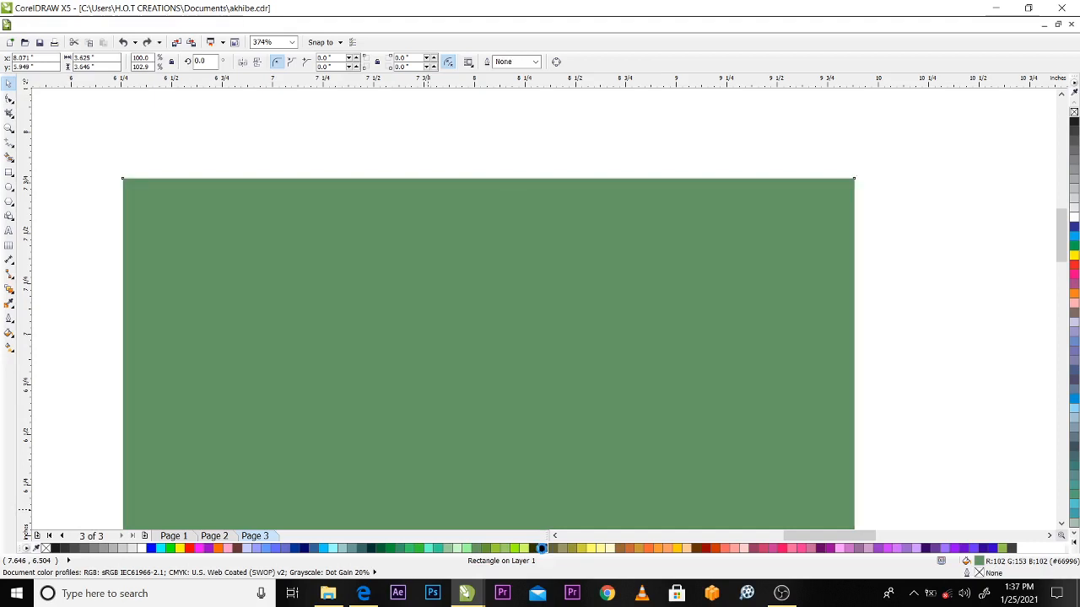
key("ctrl+z")
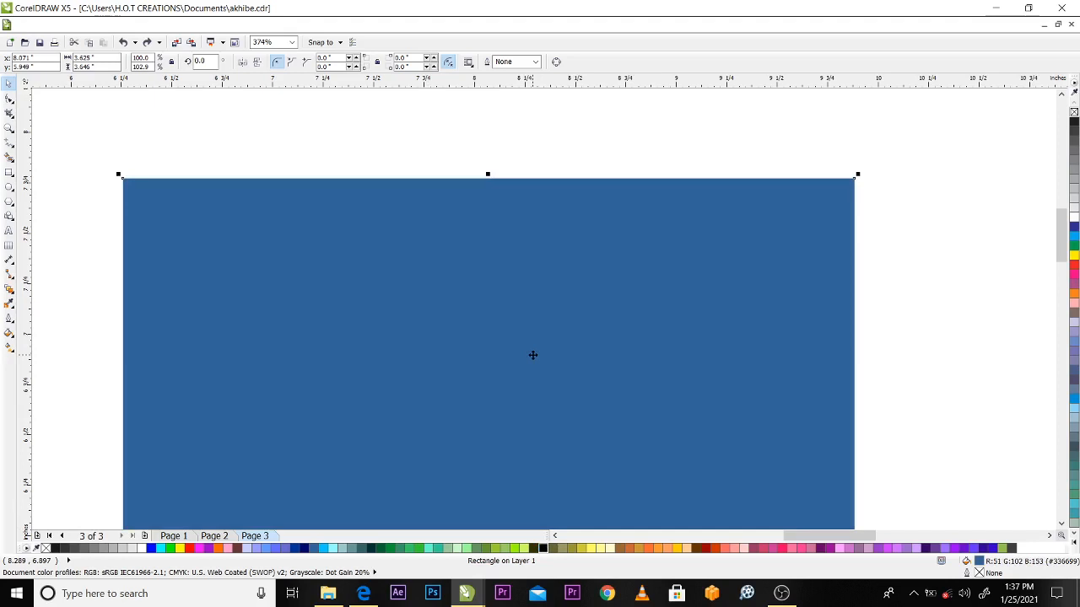
Move the blue rectangle slightly up the page, centring it at about X 8.06, Y 6.09 inches, and deselect it
key("F4")
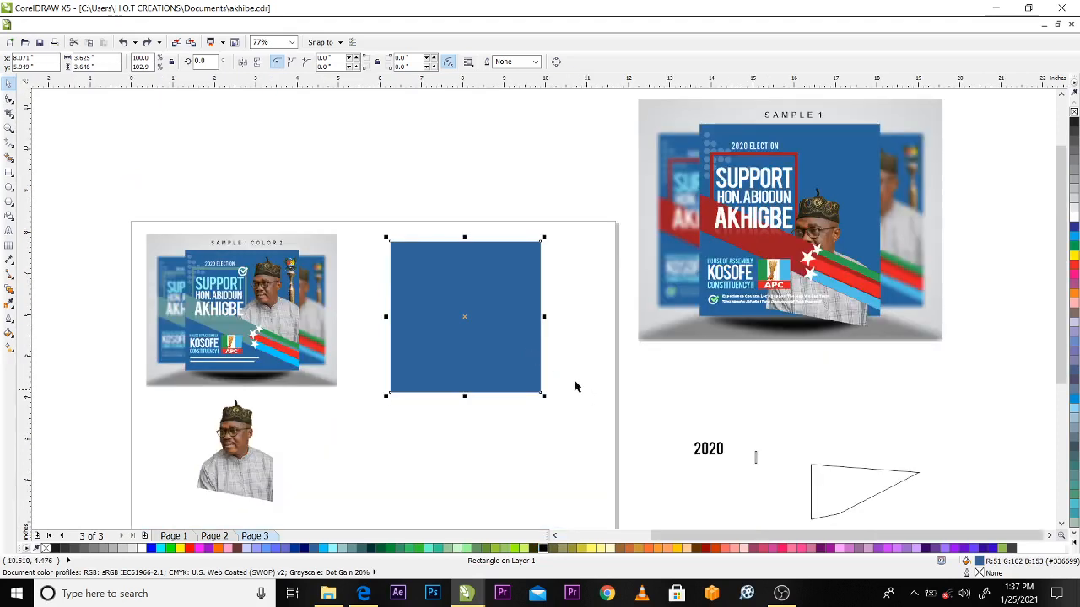
key("z")
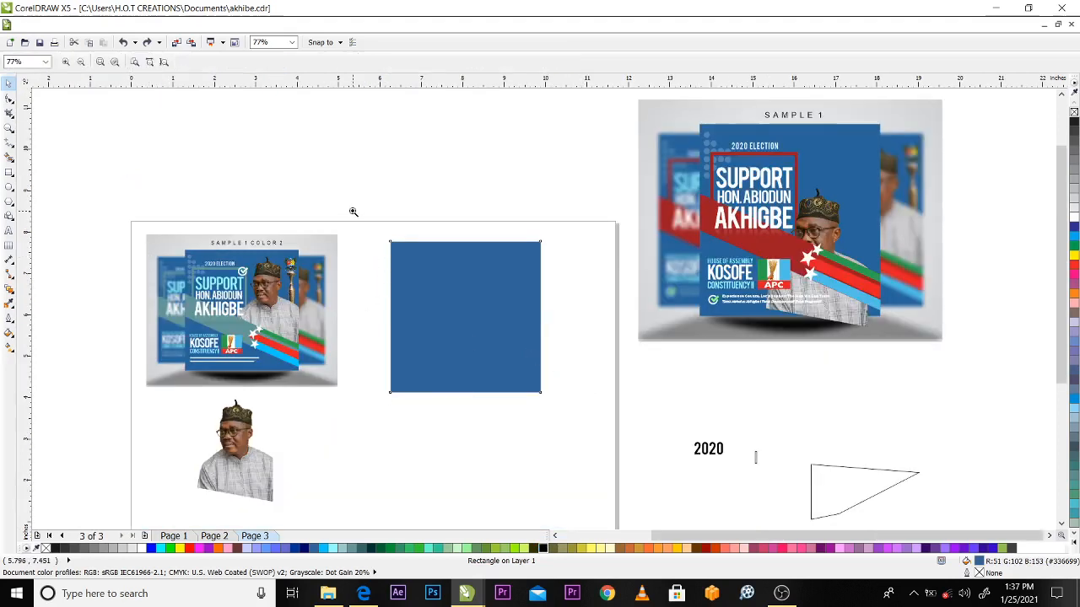
left_click_drag(354, 212, 669, 475)
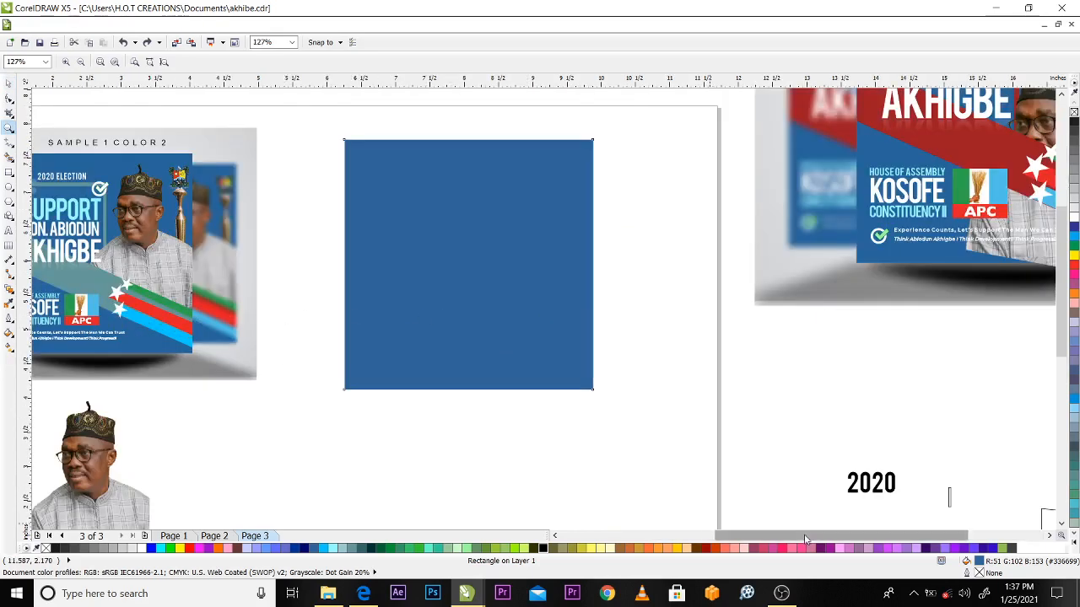
left_click_drag(806, 540, 757, 540)
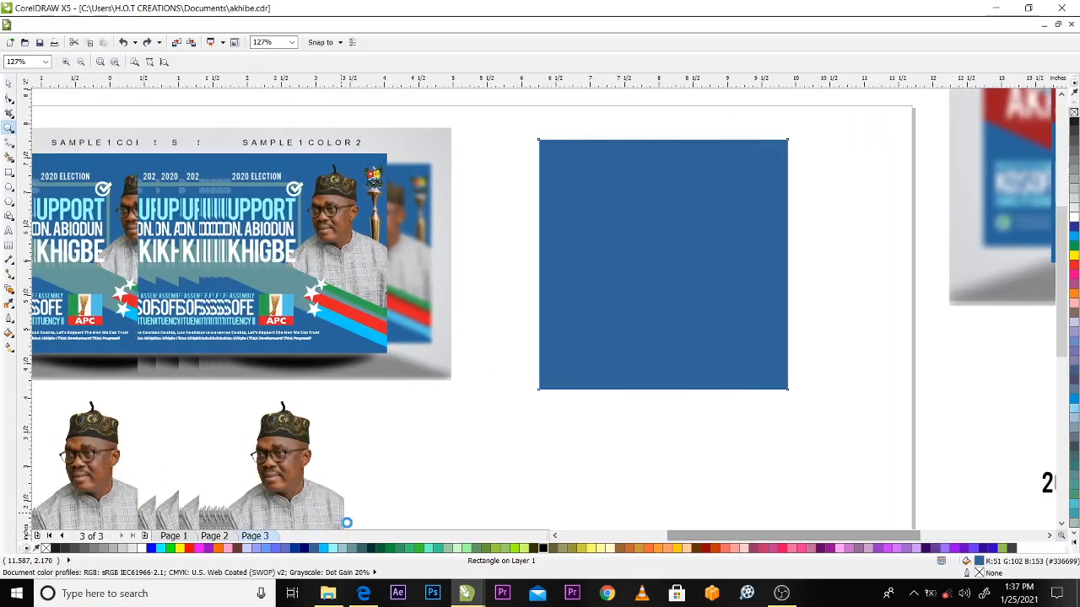
key("space")
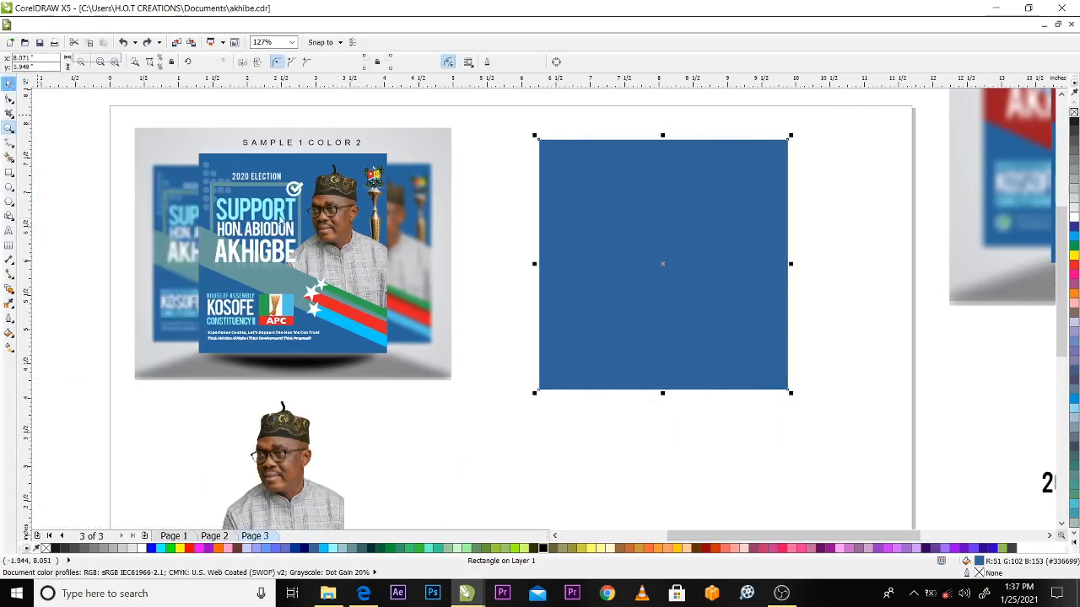
left_click_drag(673, 264, 673, 258)
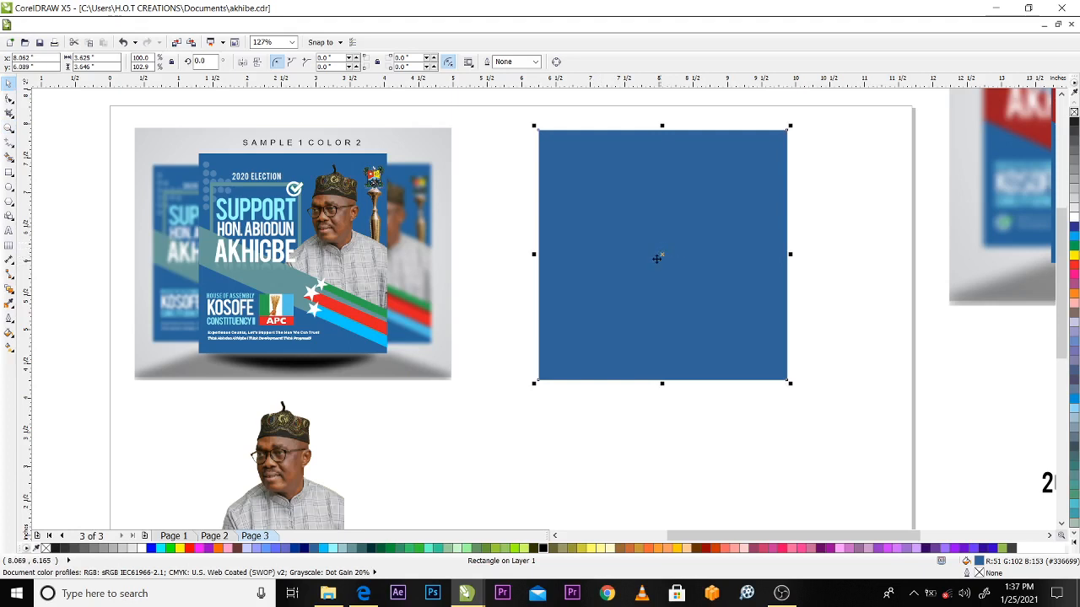
left_click(603, 451)
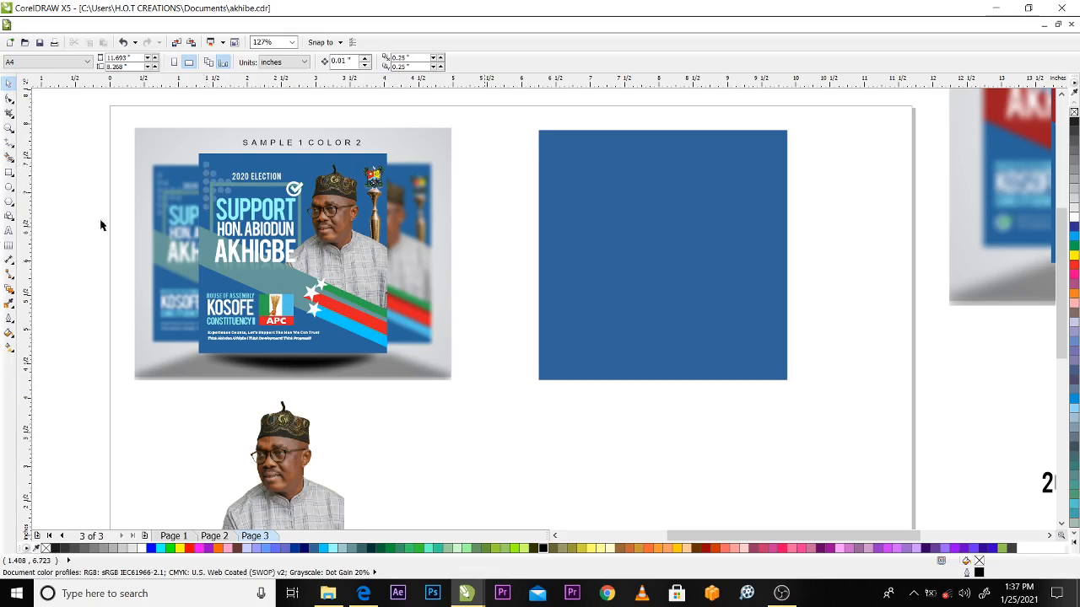
Draw a circle about 0.353 inches wide in the upper-left area of the blue square, with white fill and no outline
left_click(8, 189)
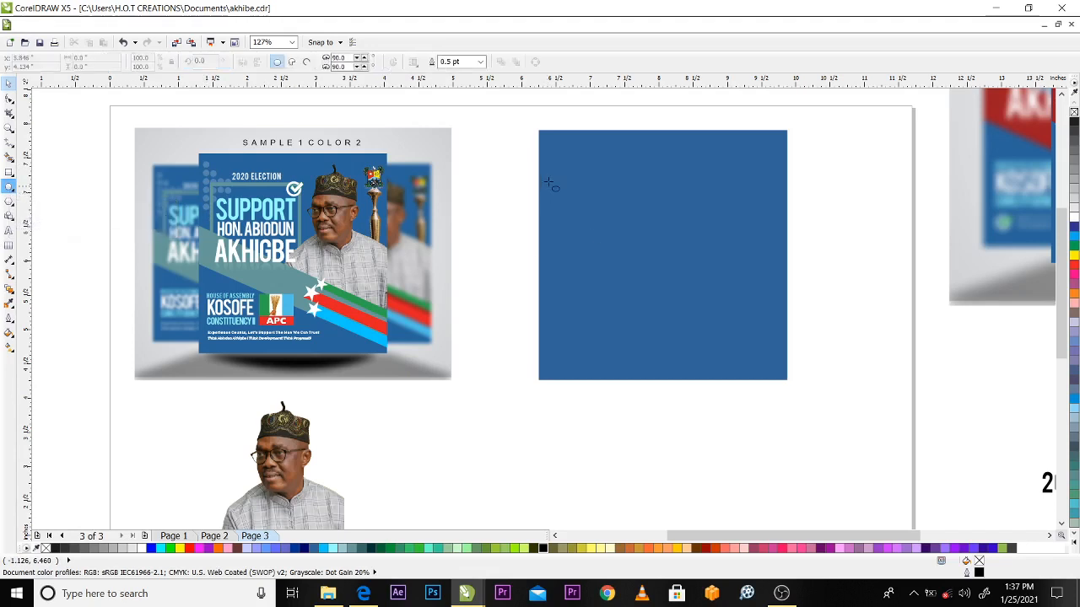
left_click_drag(559, 184, 582, 205)
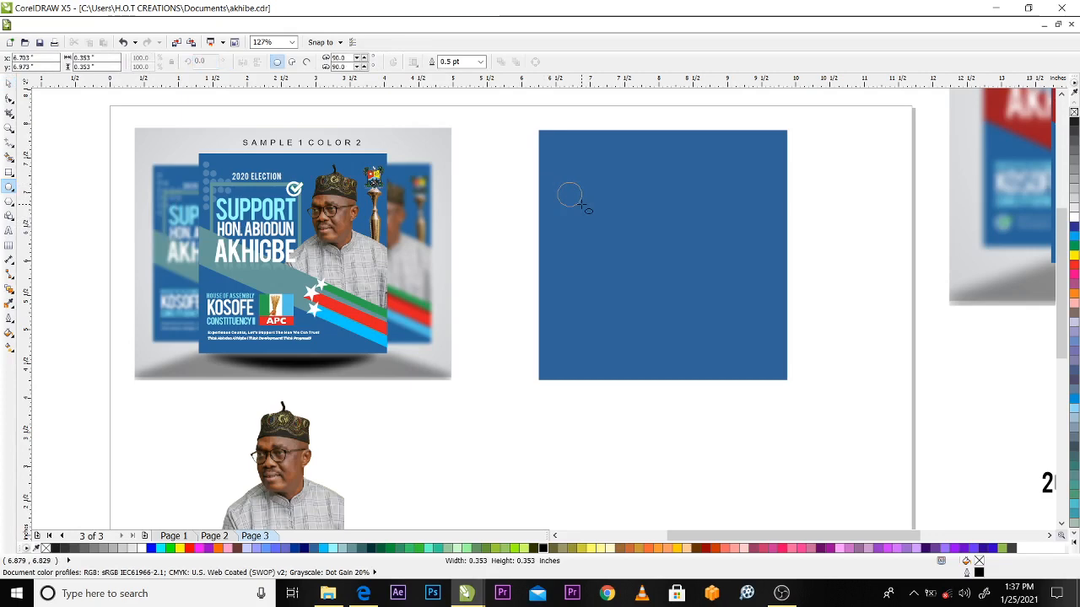
left_click_drag(581, 205, 581, 206)
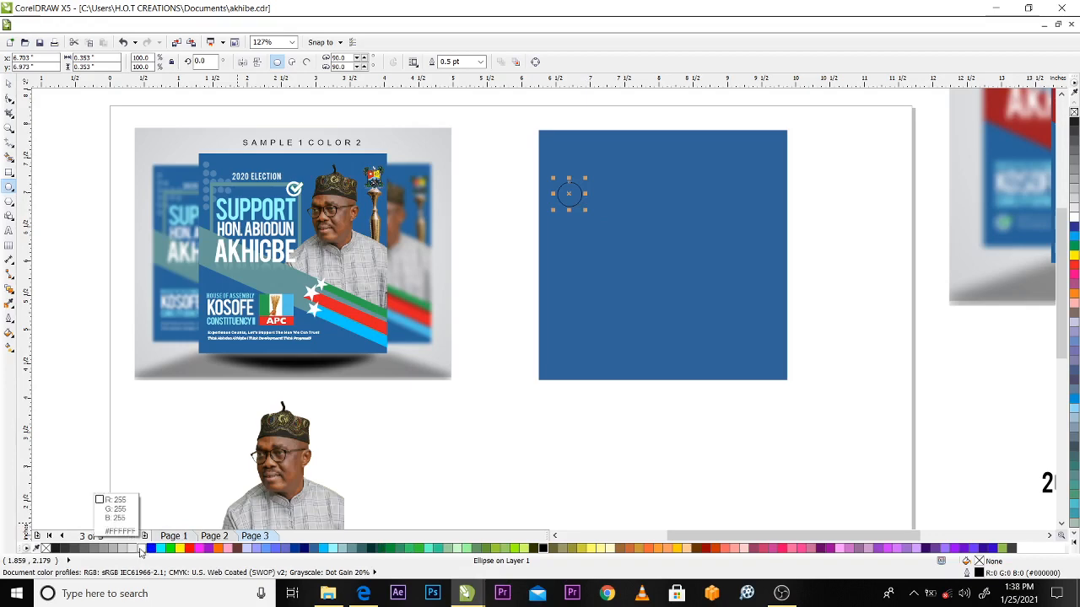
left_click(140, 548)
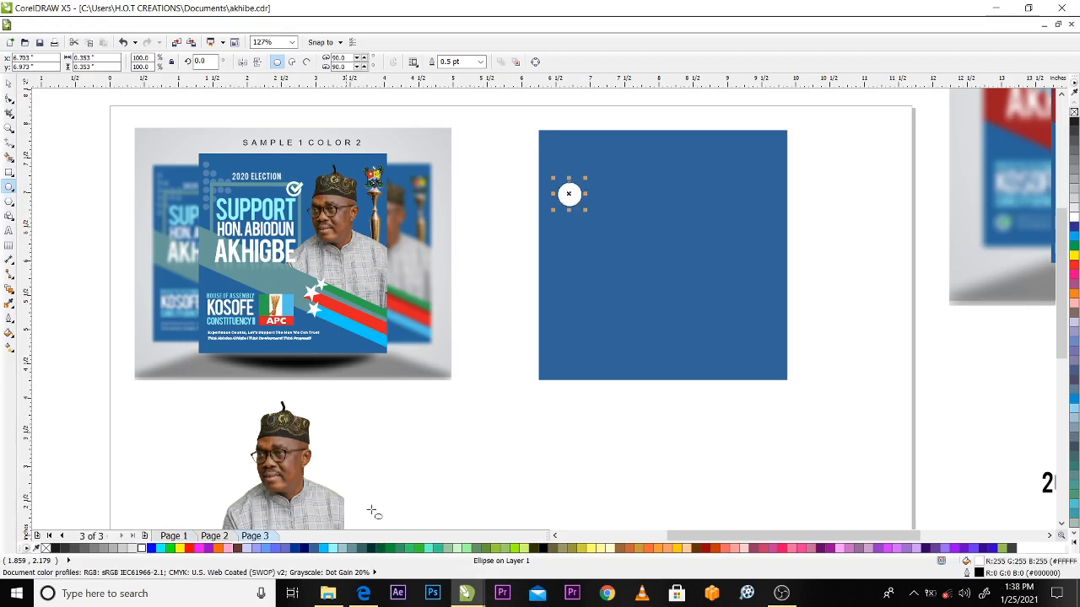
right_click(47, 549)
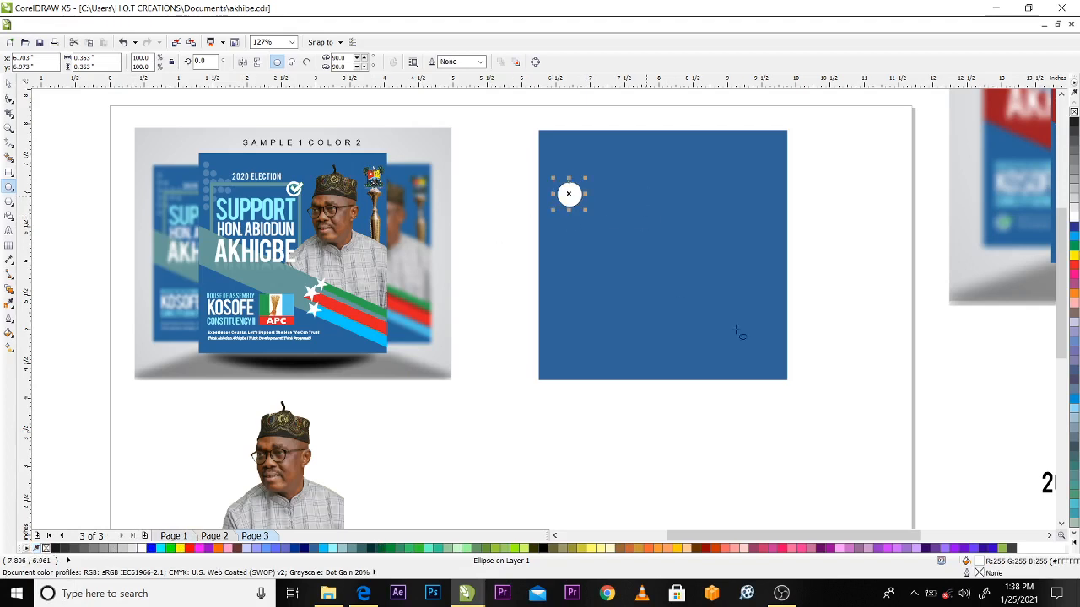
Try stretching the white circle out of proportion and undo the changes
left_click(8, 98)
key("space")
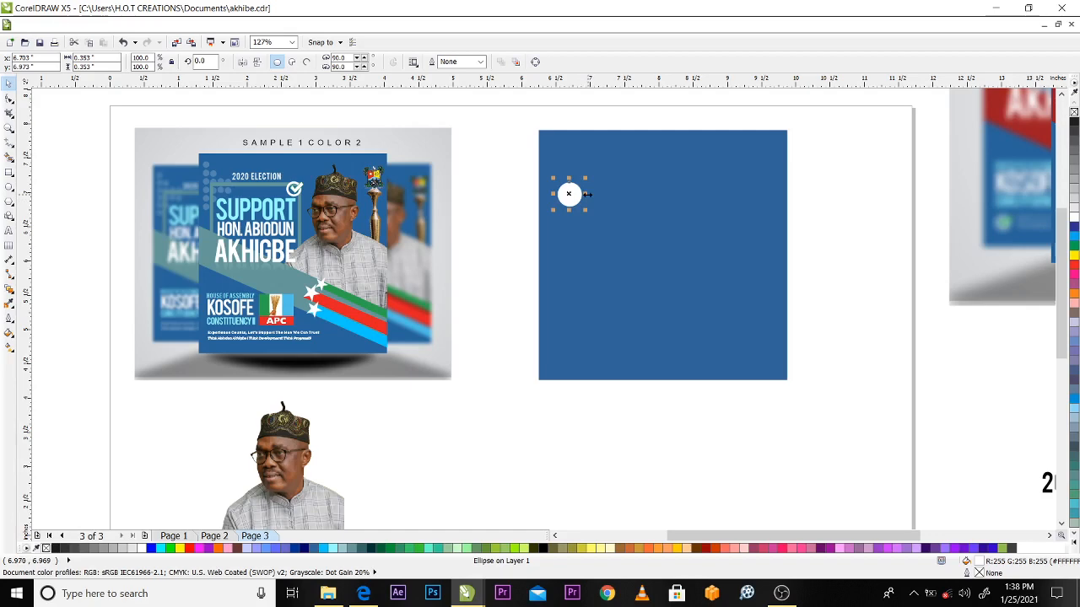
left_click_drag(587, 194, 636, 194)
key("ctrl+z")
left_click_drag(575, 153, 575, 150)
key("ctrl+z")
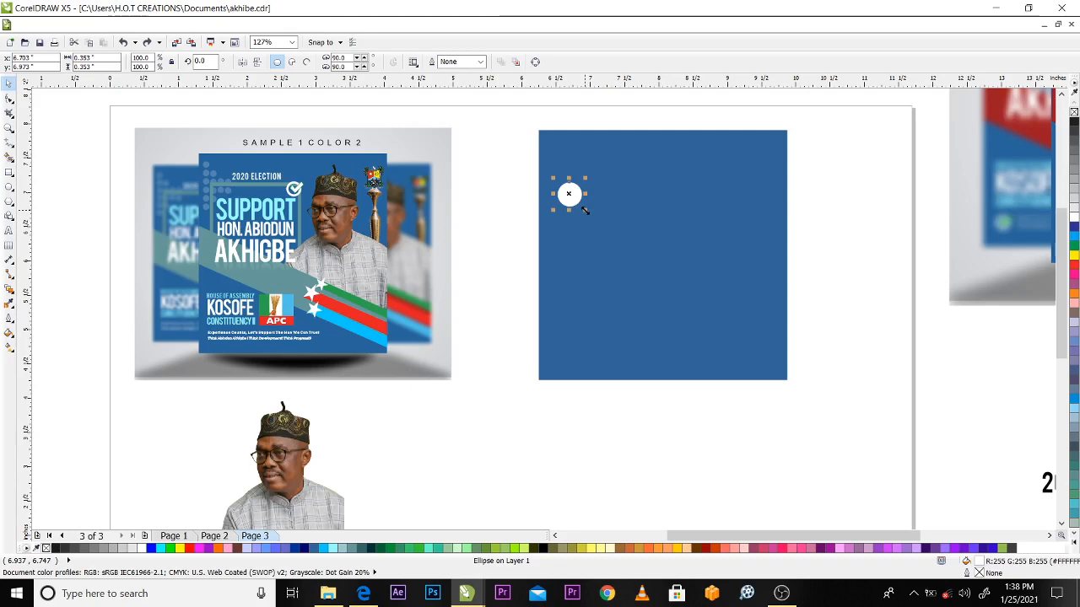
Scale the white circle down proportionally to about 0.098 inches in diameter and deselect it
mouse_move(585, 211)
left_mouse_down()
mouse_move(704, 299)
mouse_move(610, 261)
mouse_move(572, 225)
left_mouse_up()
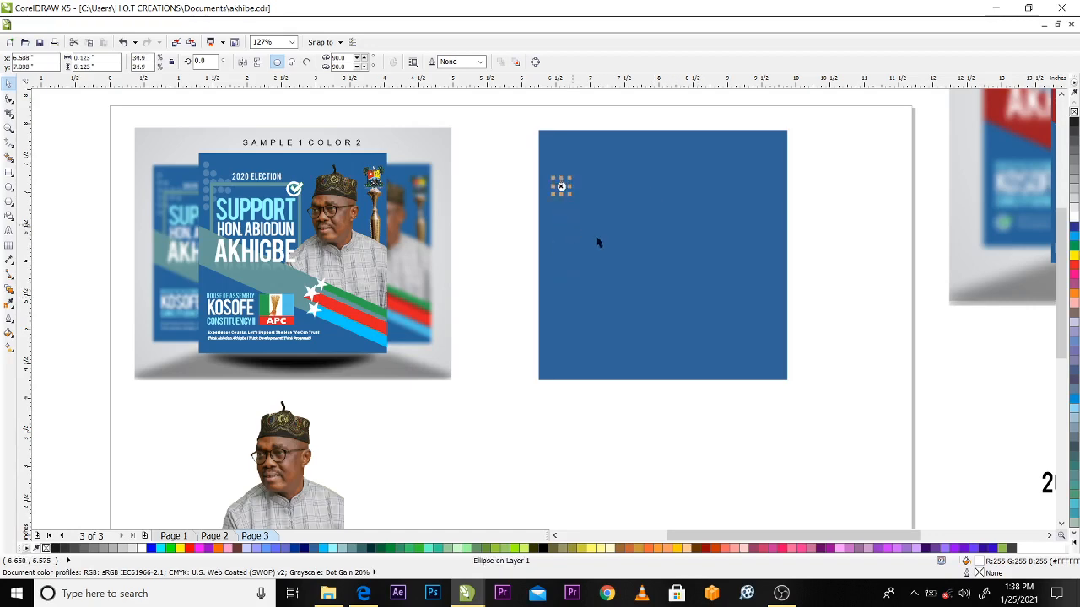
left_click(521, 191)
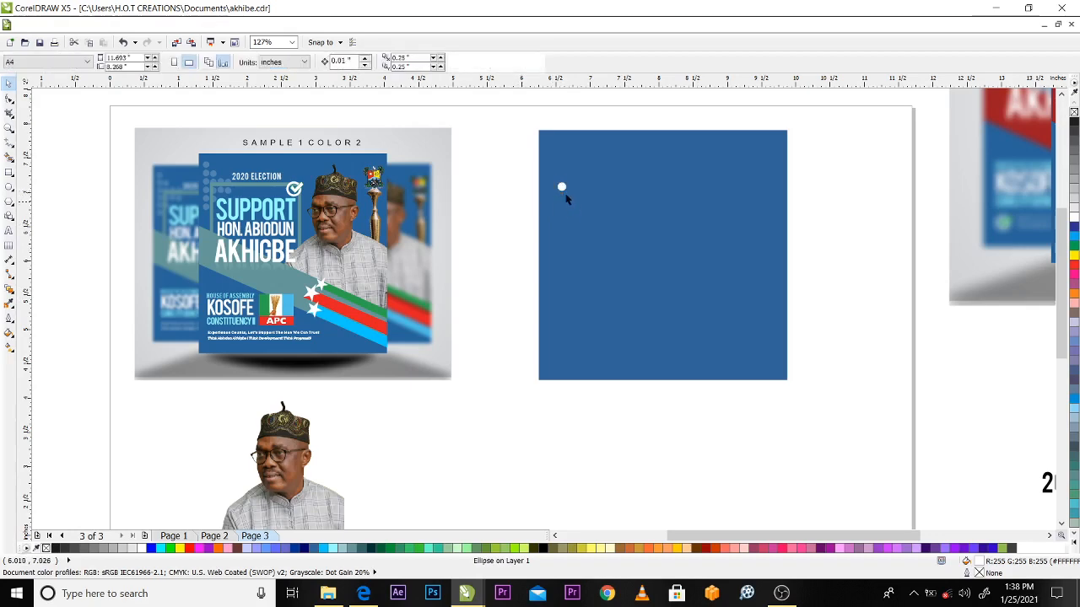
left_click(562, 189)
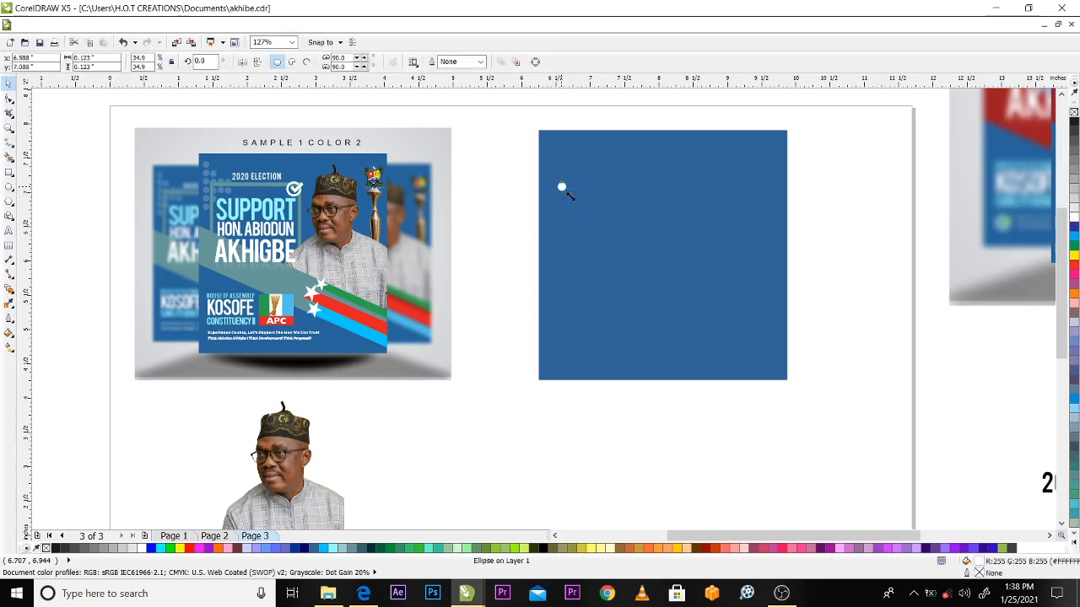
left_click_drag(571, 197, 608, 227)
left_click(518, 197)
left_click(503, 203)
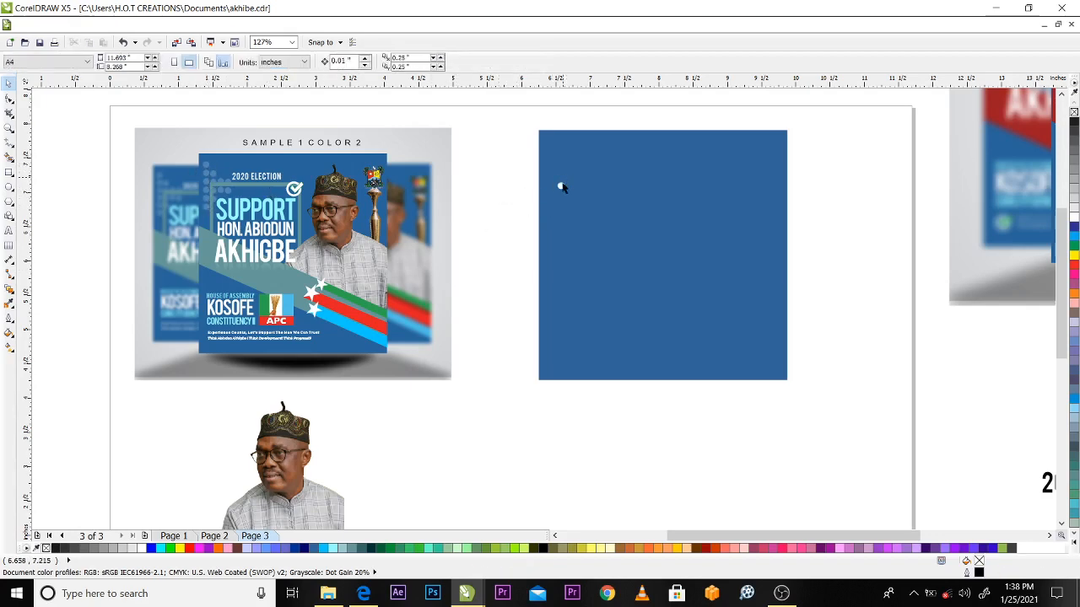
Try placing a copy of the white dot just below the original and delete the copy
left_click(560, 185)
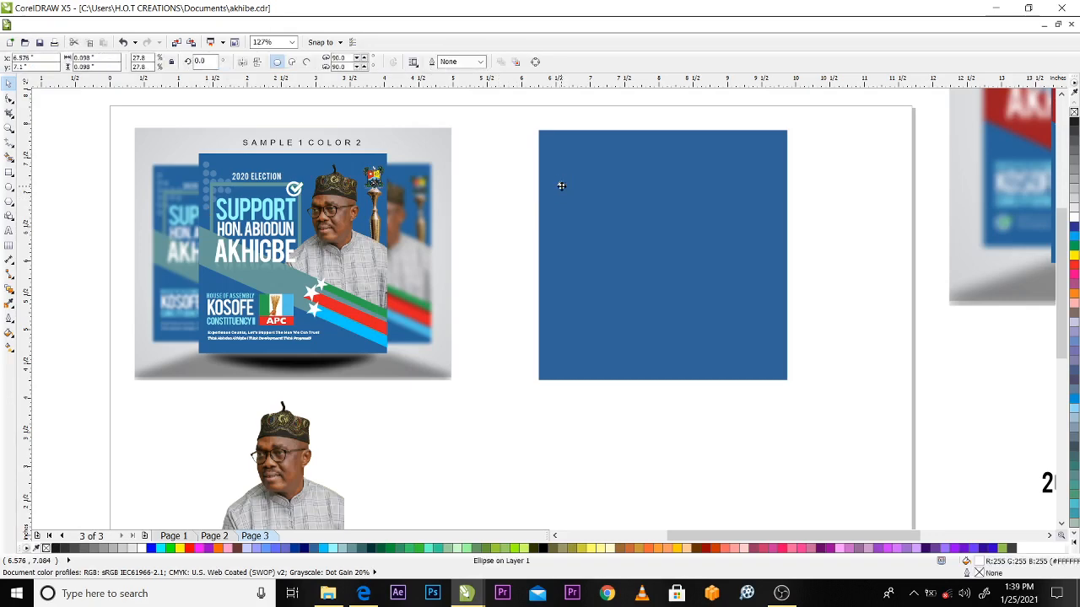
left_click_drag(561, 186, 562, 196)
right_click(562, 195)
left_click(514, 190)
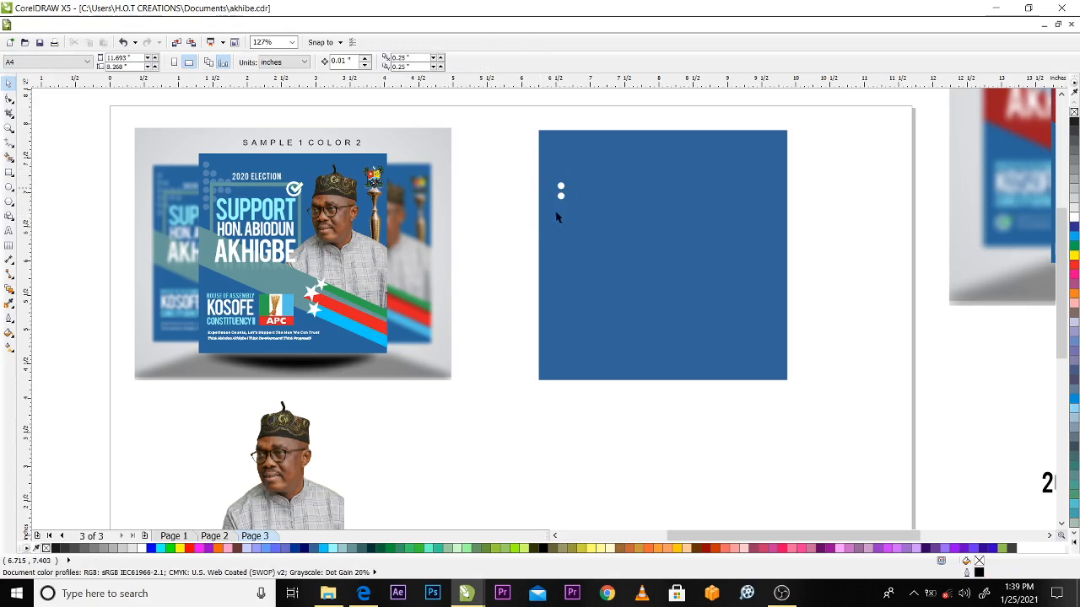
left_click(560, 196)
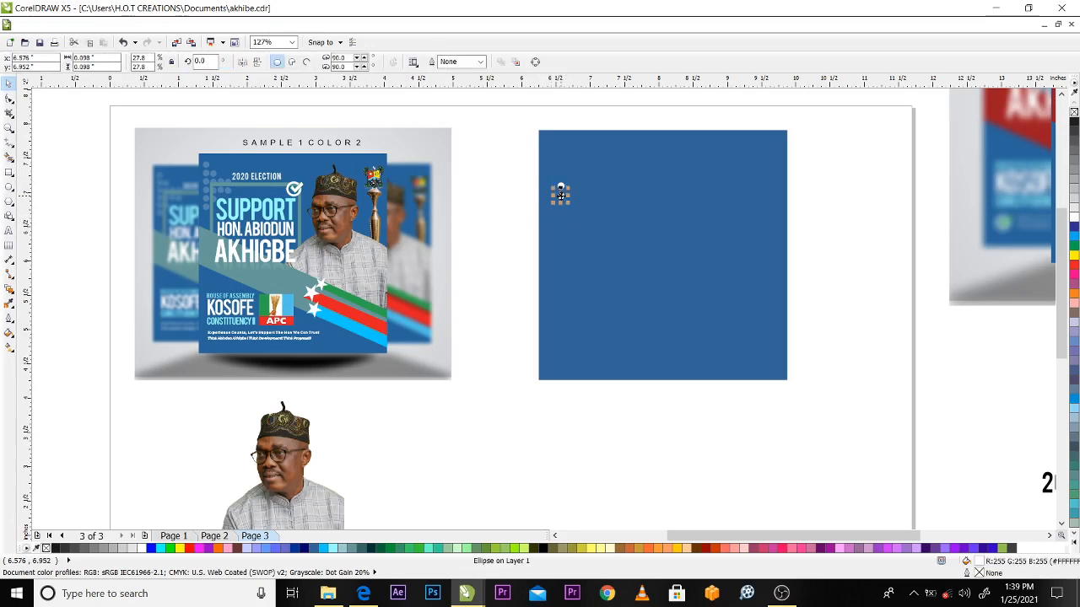
key("Escape")
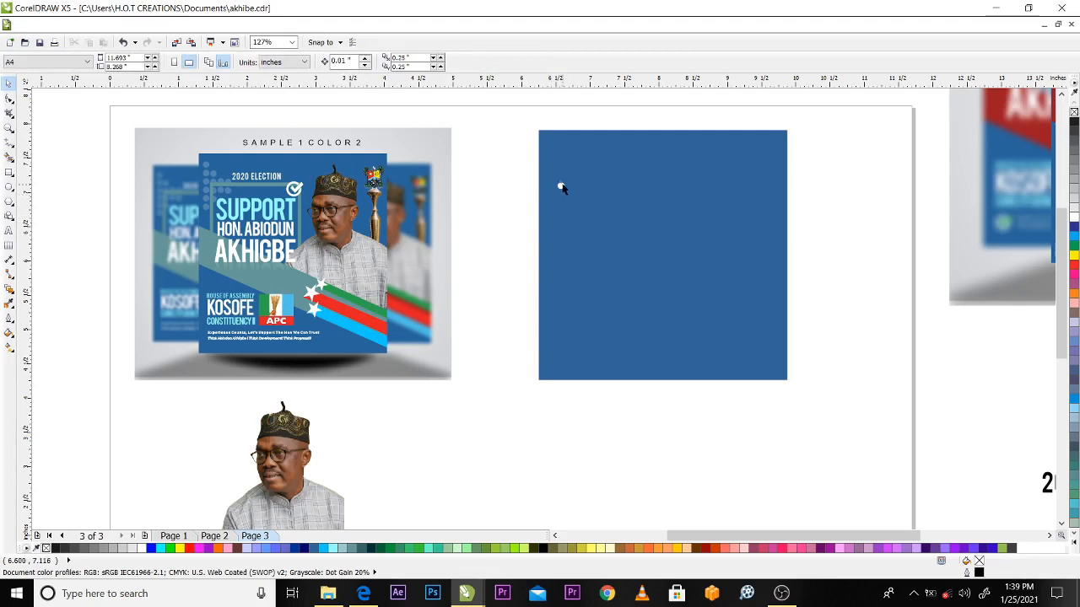
Try duplicating the white dot with the 0.25-inch default offset and delete the duplicate
left_click(560, 184)
key("ctrl+d")
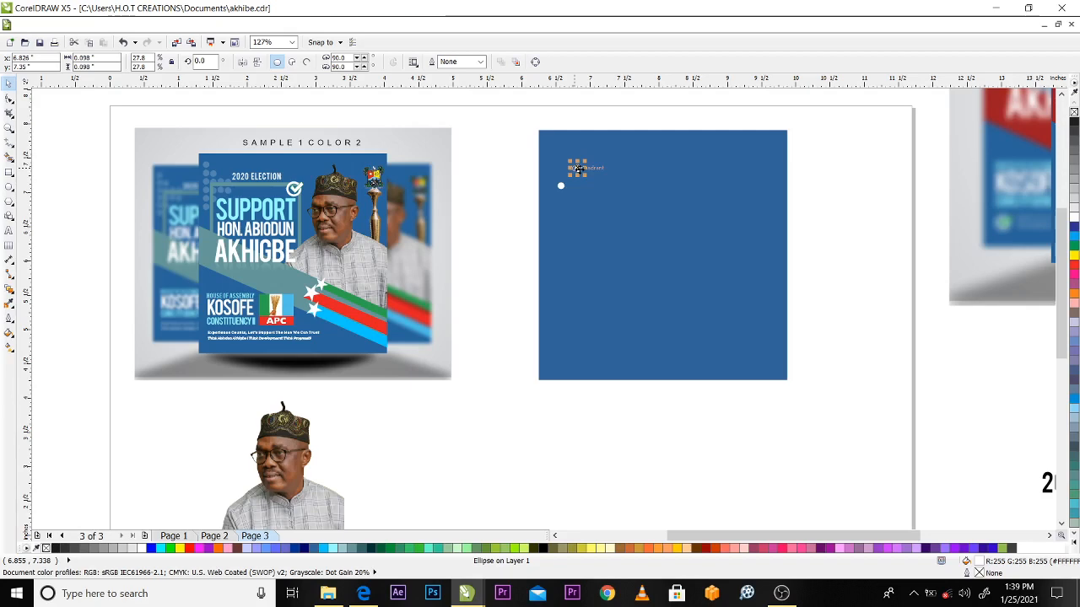
key("Escape")
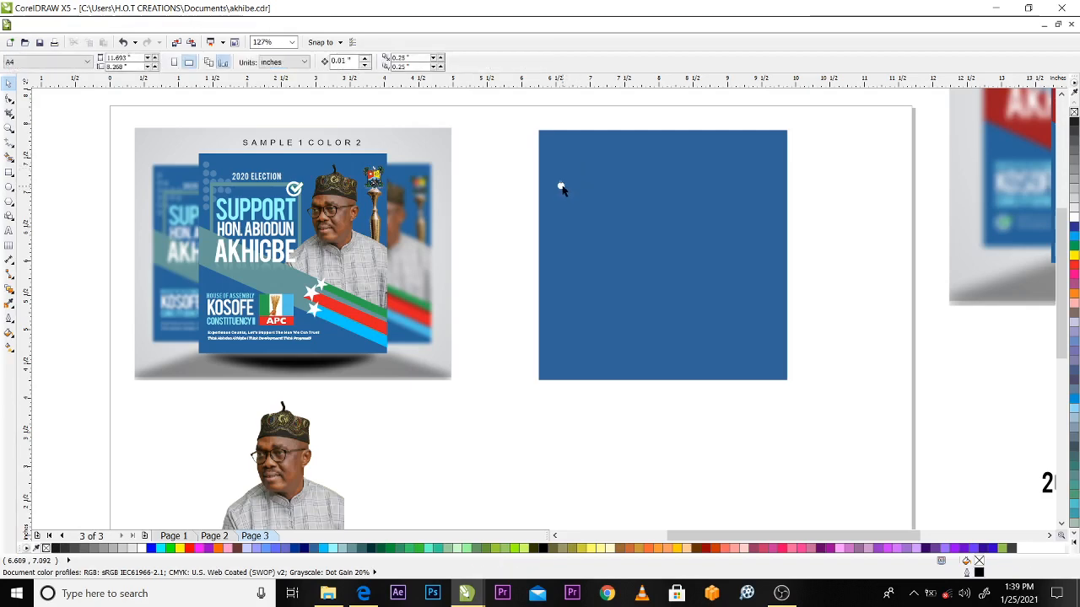
Place a copy of the white dot directly below the original, at about X 6.576, Y 6.952 inches
left_click(560, 187)
left_click_drag(561, 185, 562, 184)
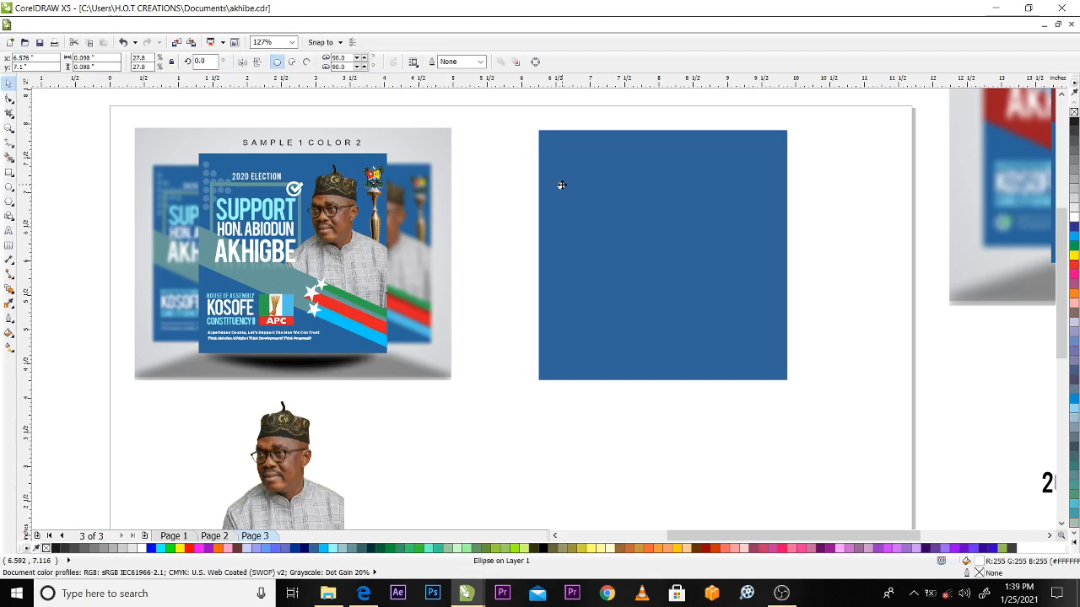
left_click_drag(561, 187, 562, 194)
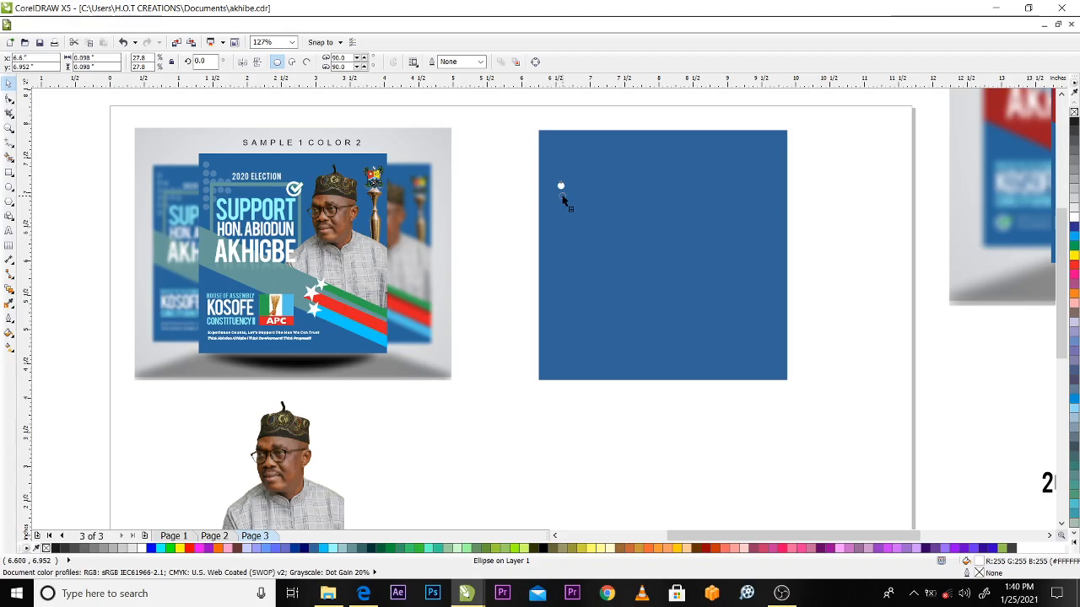
left_click_drag(563, 200, 561, 199)
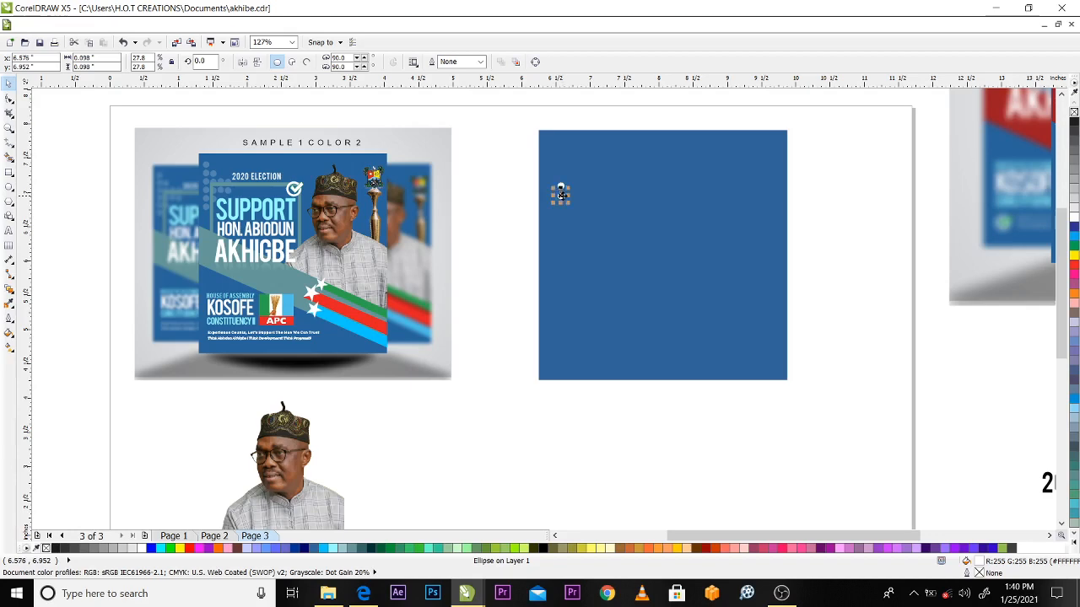
left_click(519, 213)
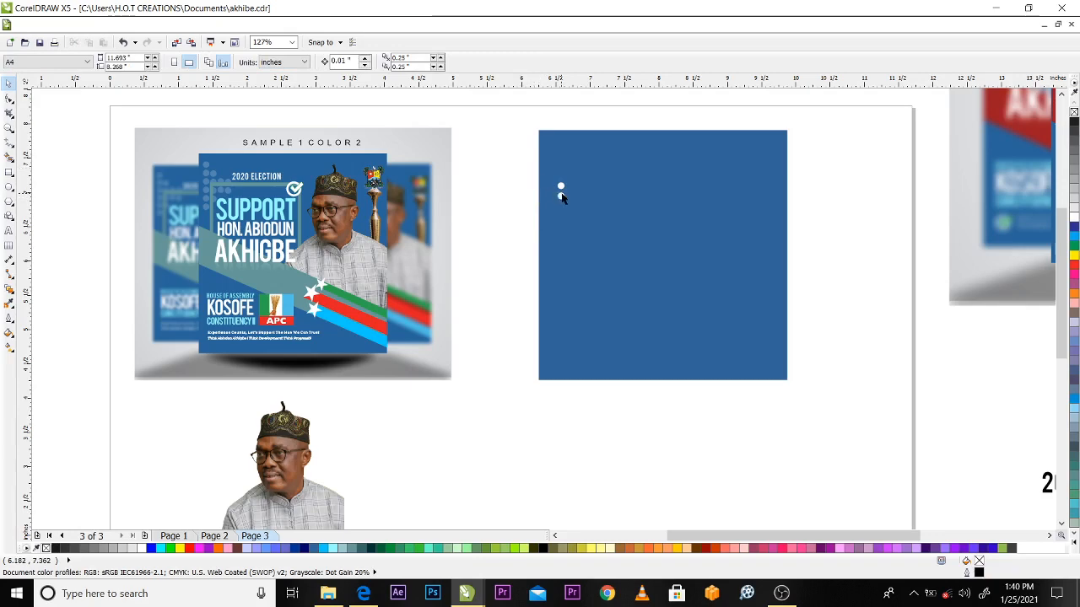
Repeat the dot copy downward at the same spacing to form a vertical column of six dots
left_click(561, 195)
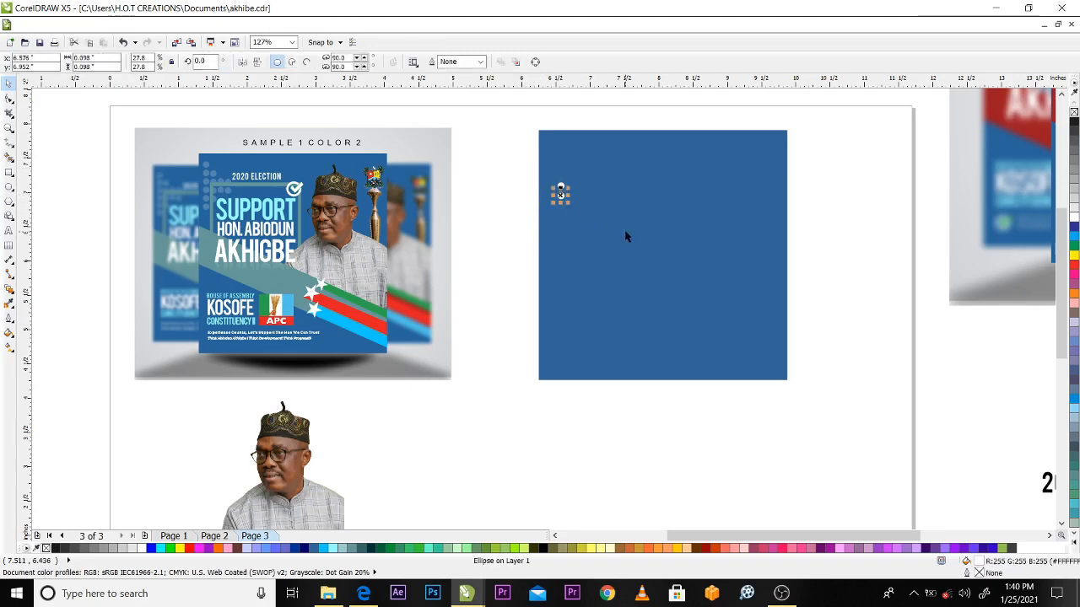
key("ctrl+d")
key("ctrl+d")
key("ctrl+d")
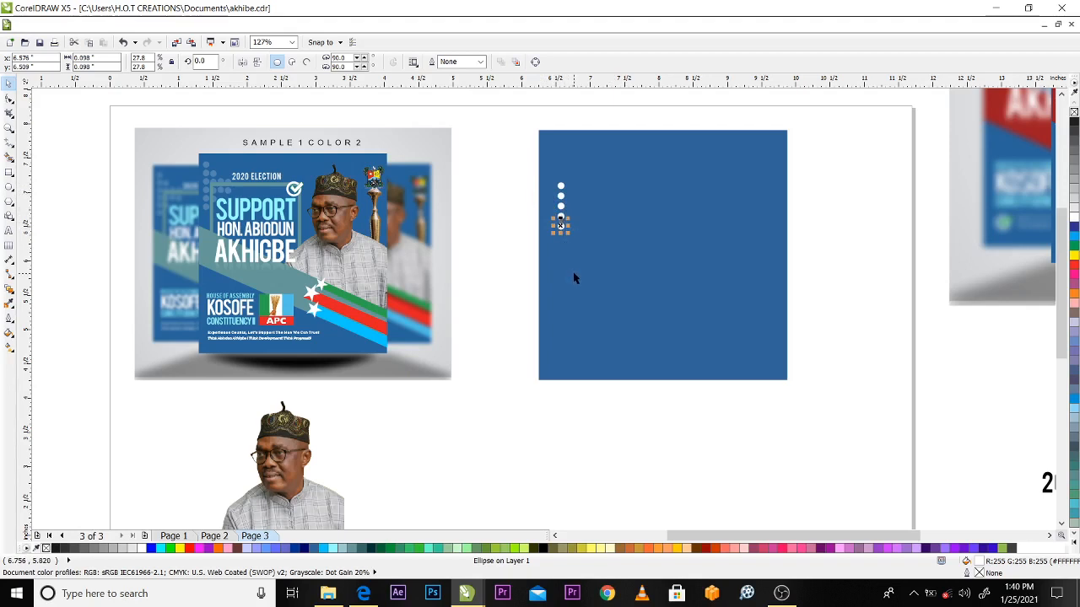
key("ctrl+r")
left_click(517, 180)
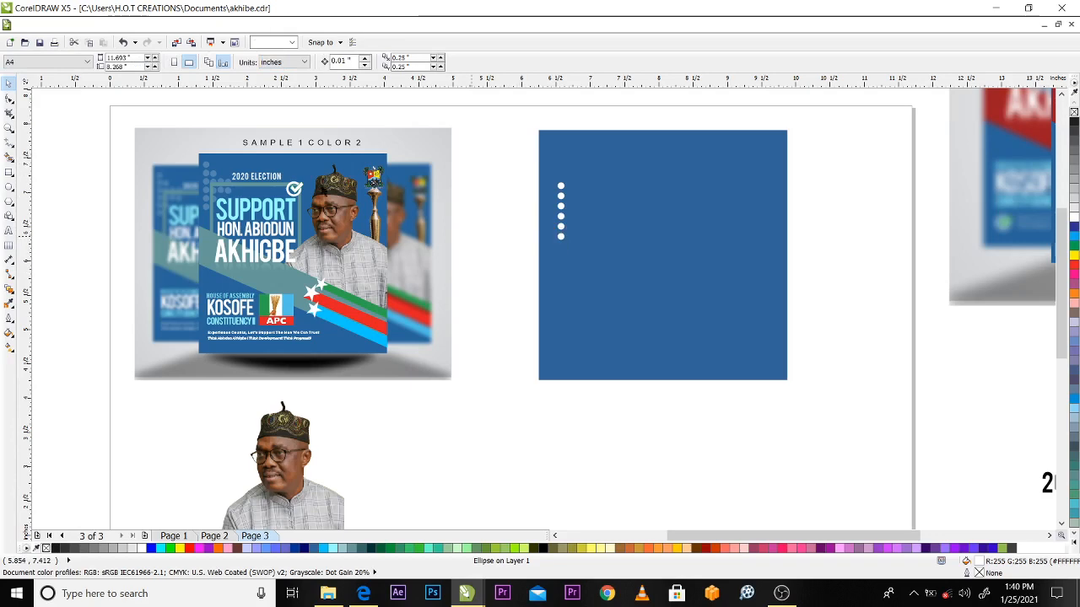
left_click(512, 161)
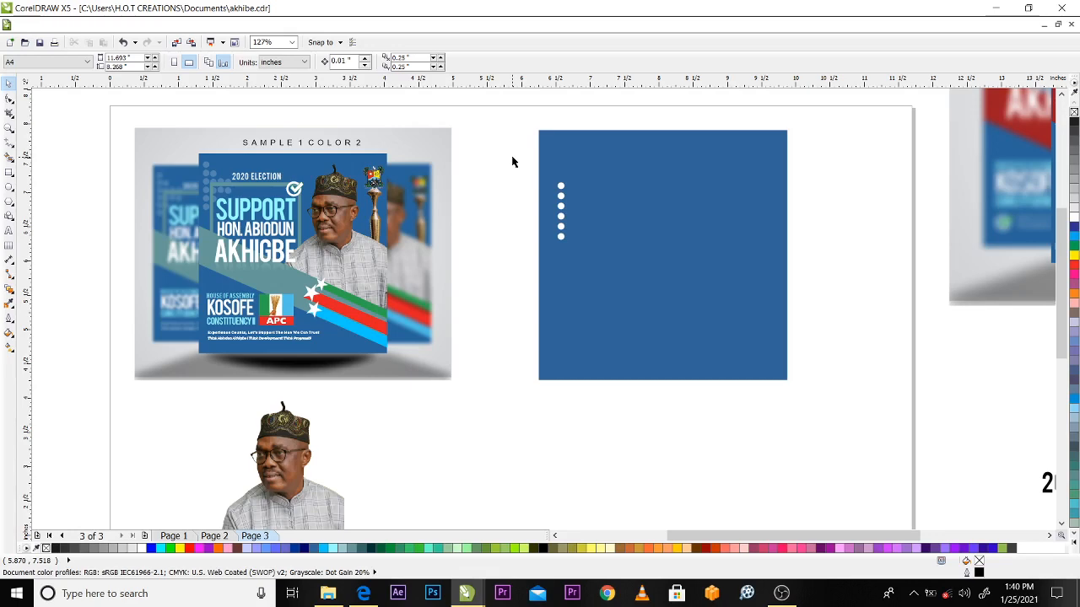
Copy the six-dot column straight to its right, centring the copy at about X 6.74 inches
left_click_drag(520, 159, 618, 286)
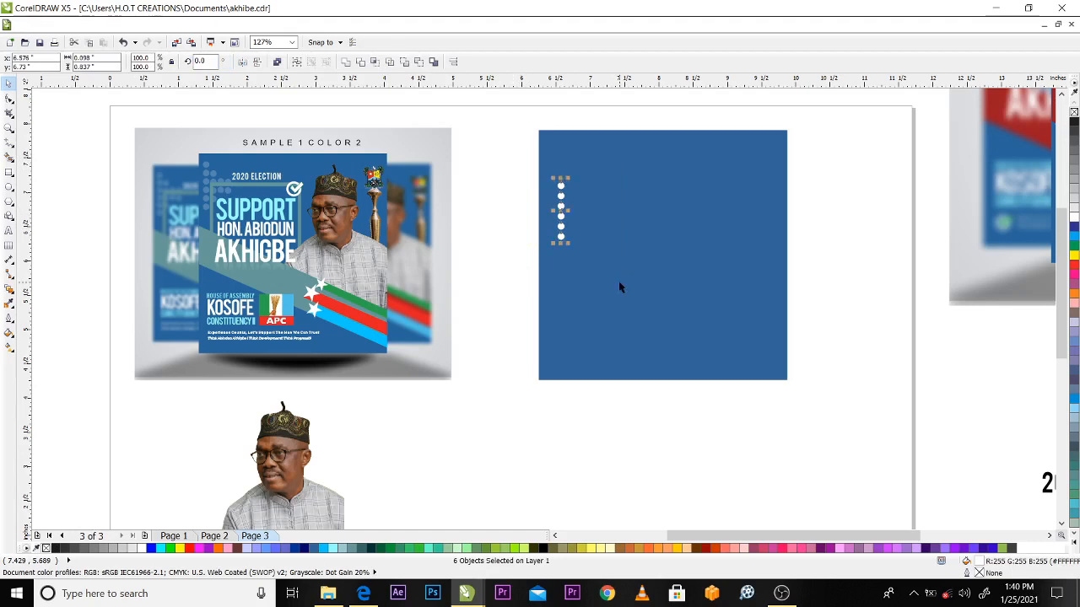
left_click(509, 201)
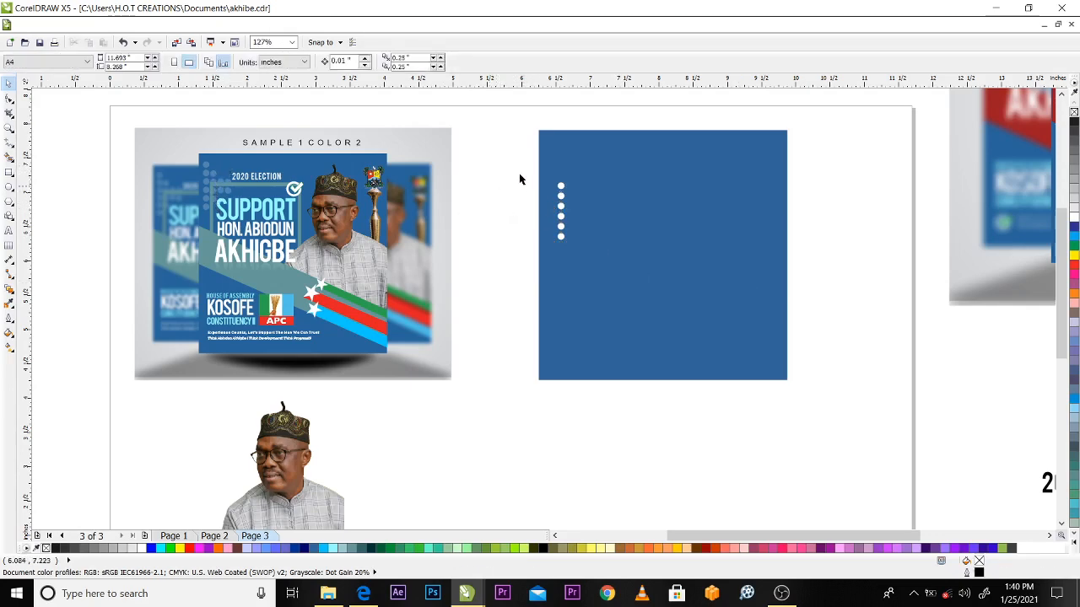
left_click_drag(517, 170, 612, 305)
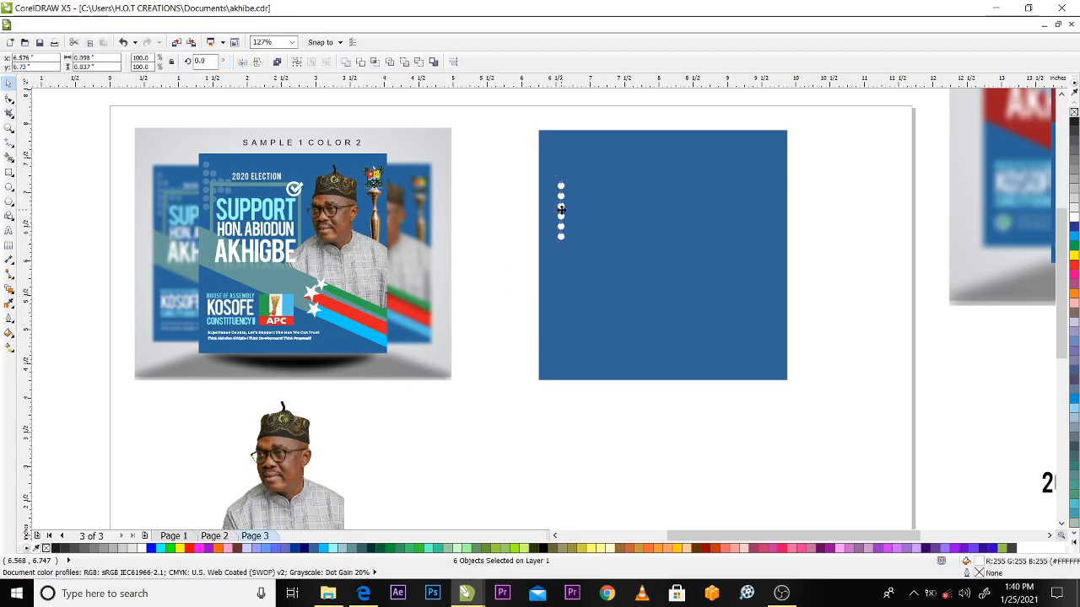
left_click_drag(561, 210, 572, 209)
right_click(572, 209)
left_click(506, 214)
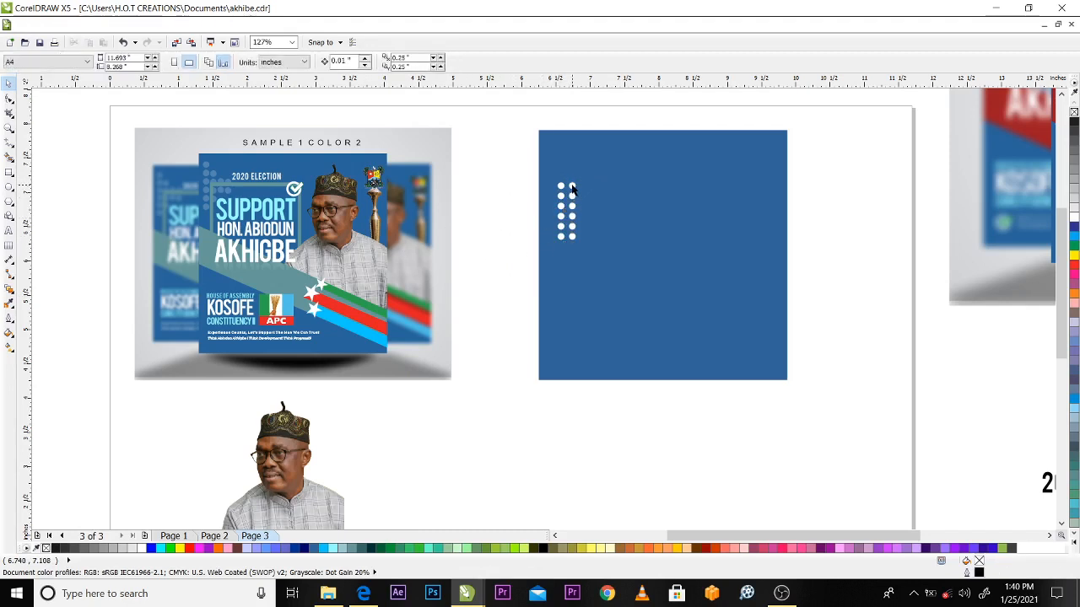
Delete the uppermost and lowest dots of the second column, keeping its four middle dots
left_click(571, 186)
key("Delete")
left_click(573, 237)
key("Delete")
left_click(572, 206)
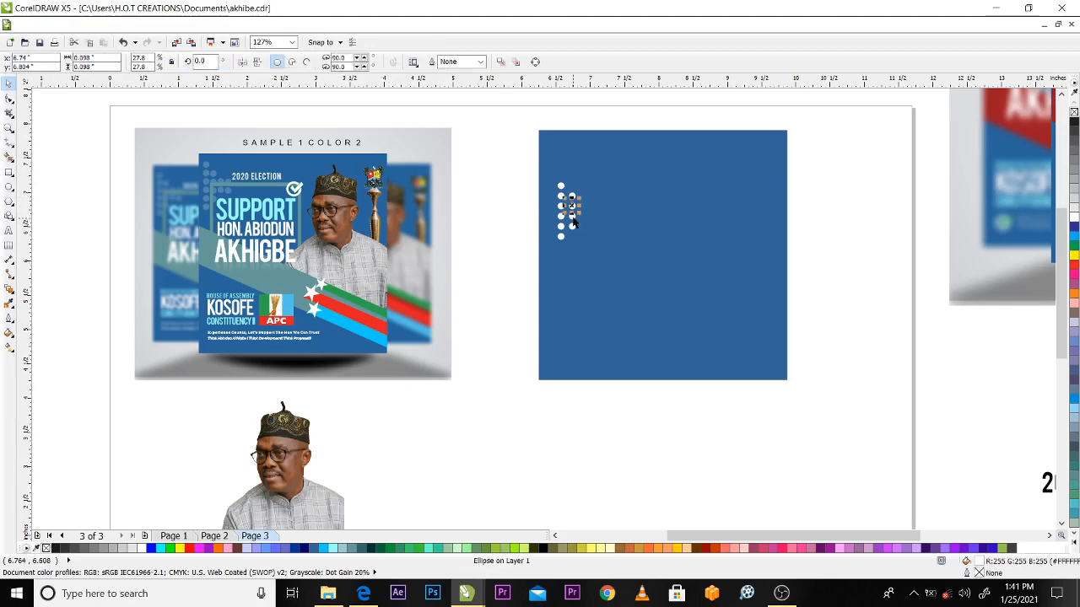
left_click(572, 216, "shift")
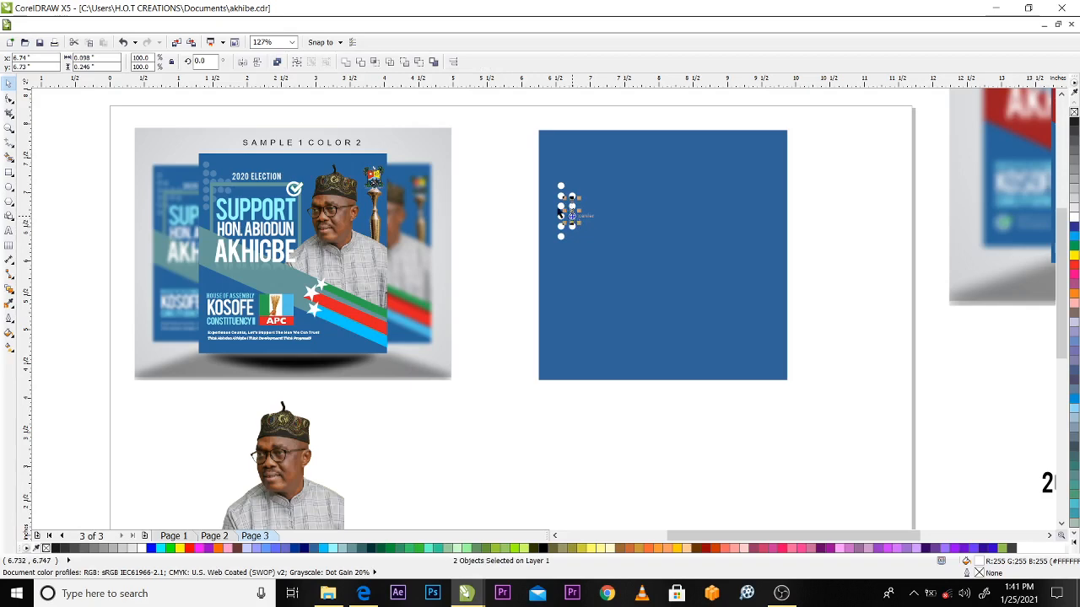
key("Escape")
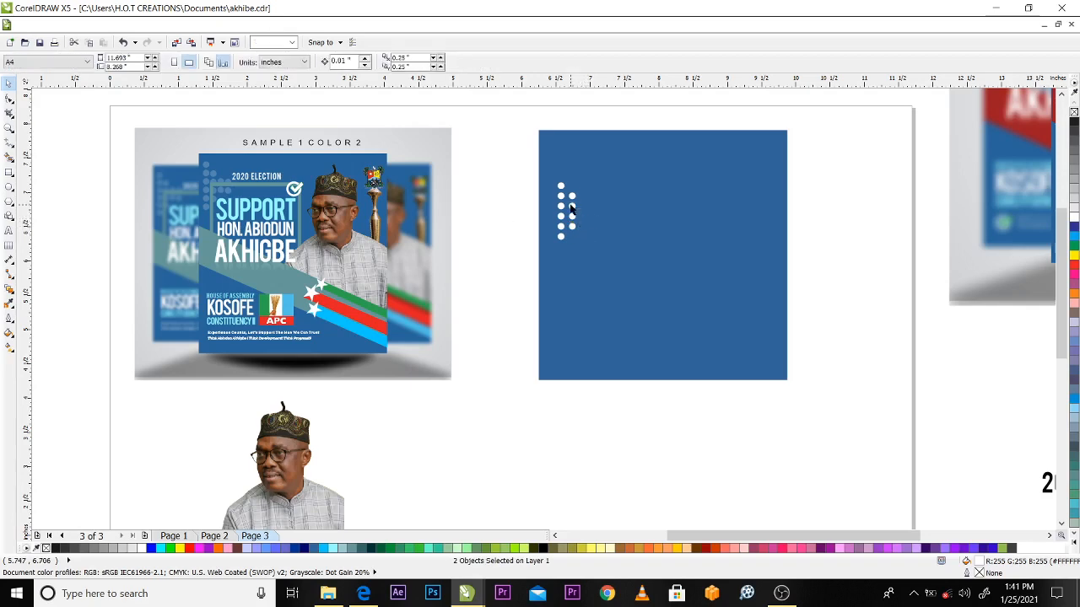
Copy the two middle dots of the second column straight to the right to form a third and a fourth column of two dots
left_click(571, 207)
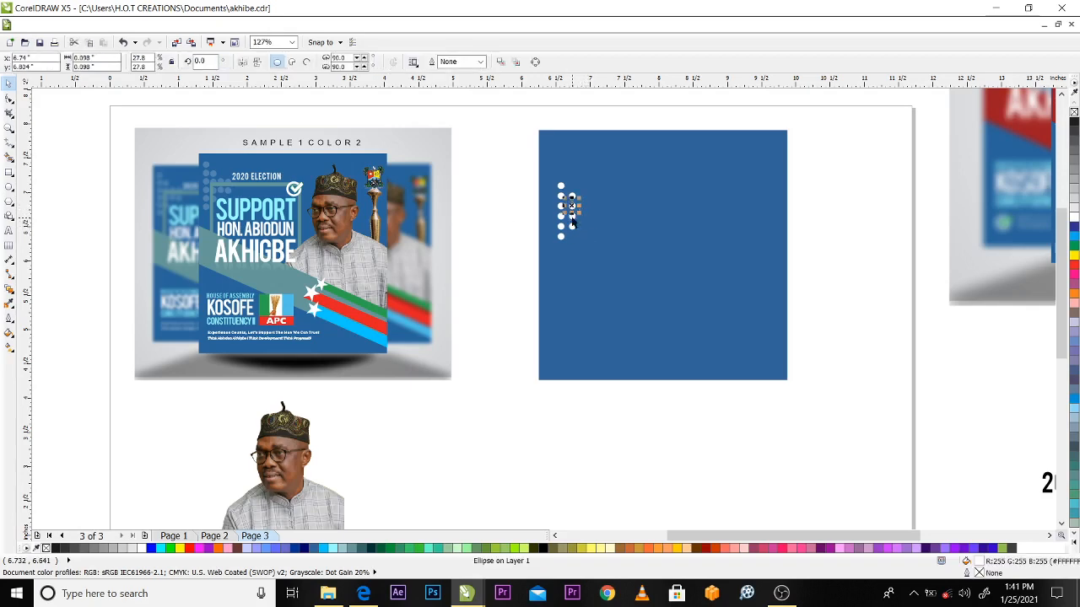
left_click(572, 221, "shift")
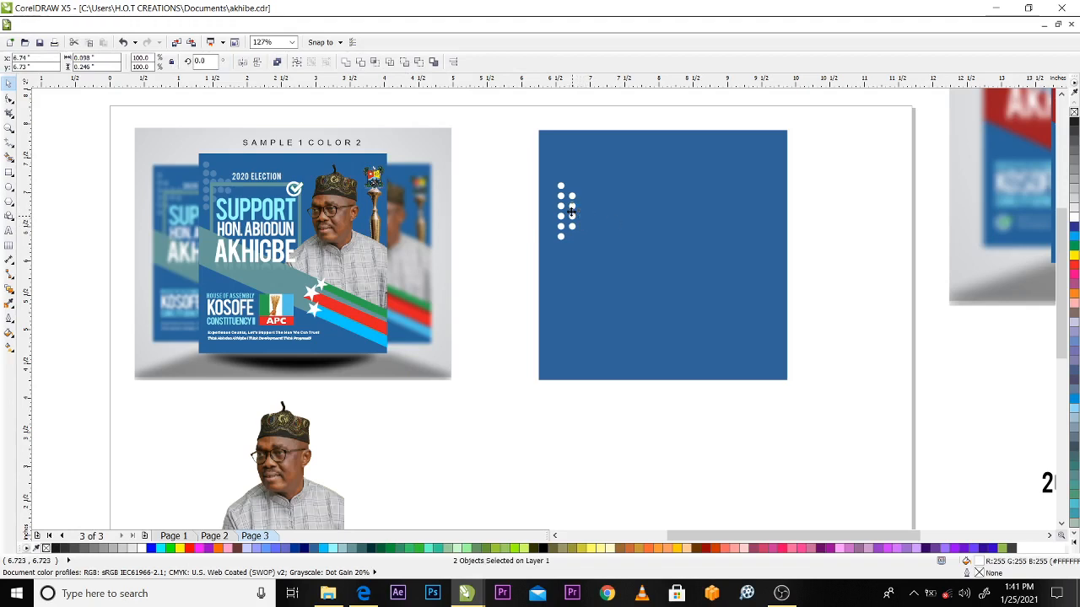
left_click_drag(571, 212, 591, 211)
right_click(582, 211)
left_click(476, 215)
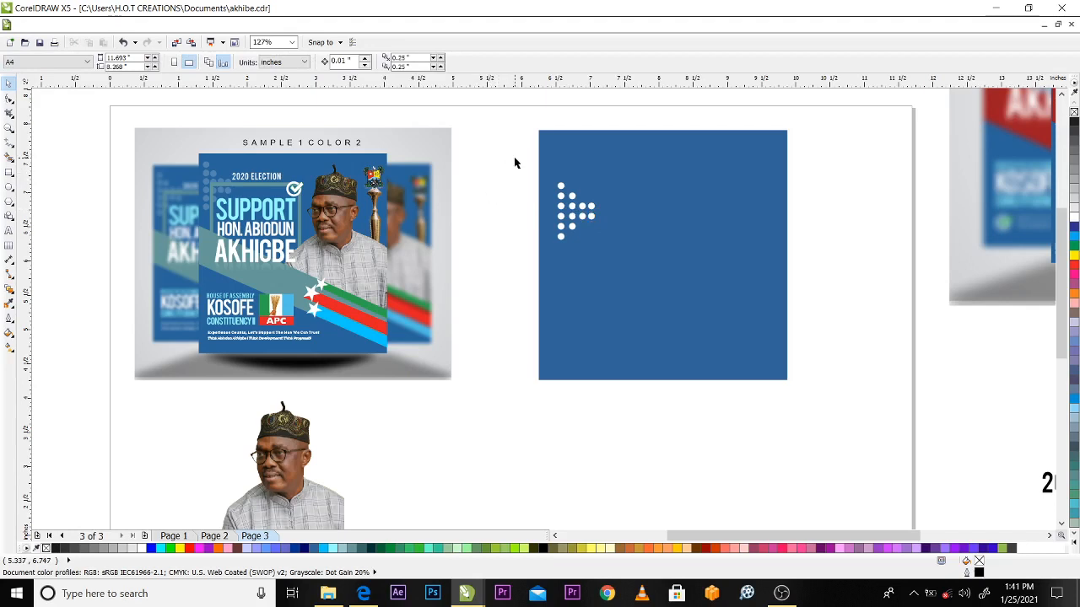
Select all the white dots on the blue square and group them into one object
left_click_drag(514, 157, 648, 276)
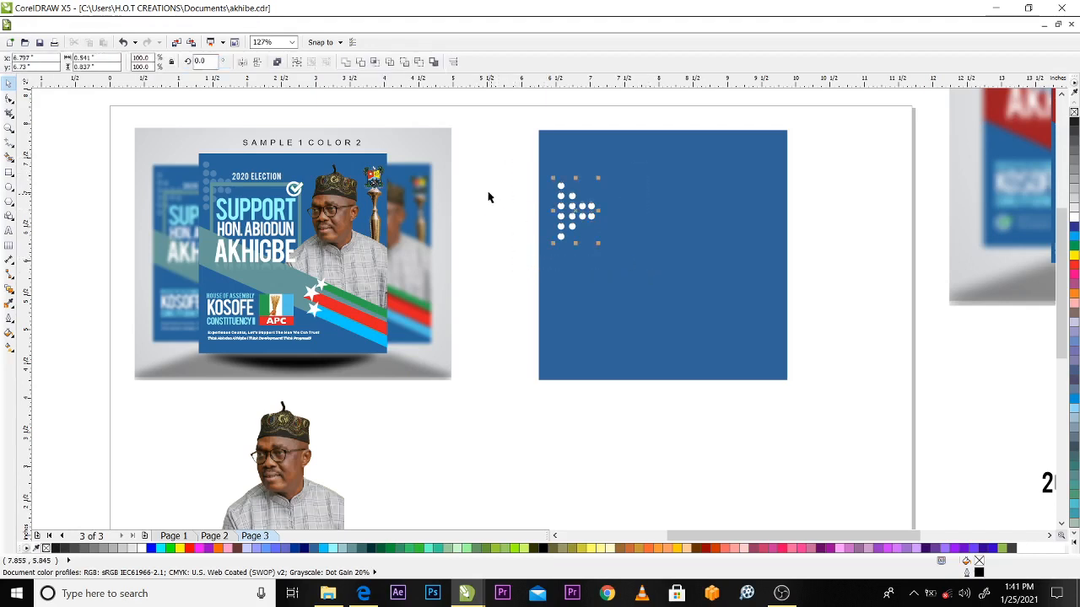
left_click(524, 169)
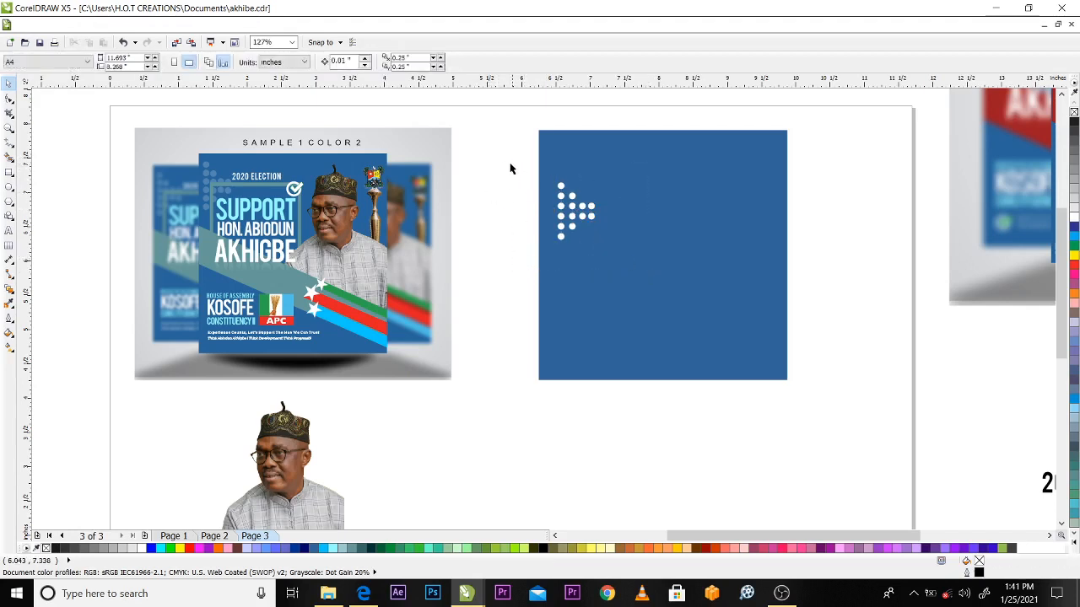
left_click_drag(503, 158, 695, 297)
left_click(500, 159)
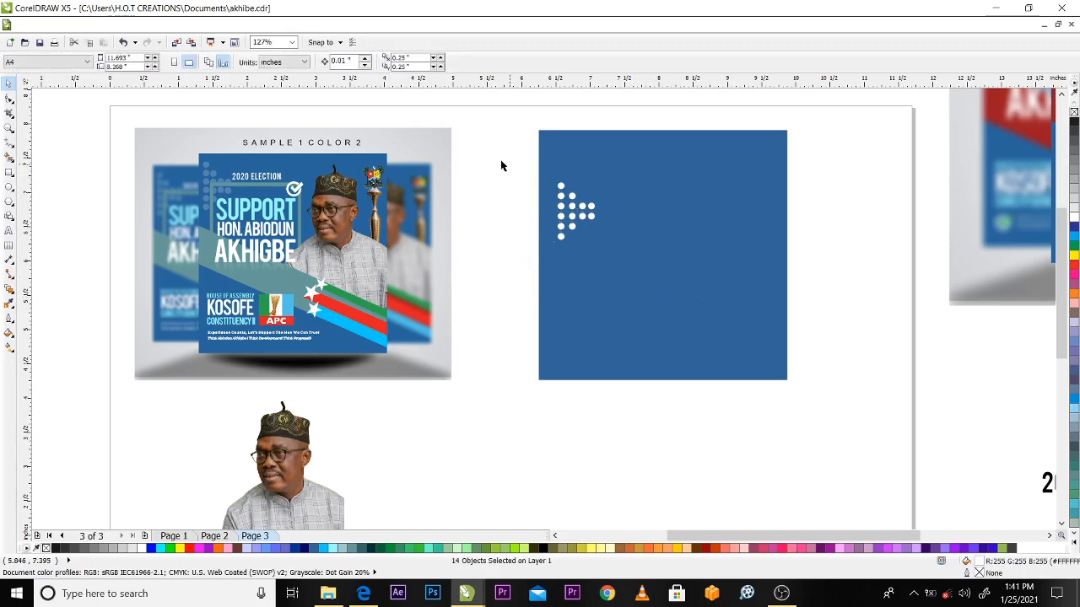
left_click_drag(497, 159, 711, 295)
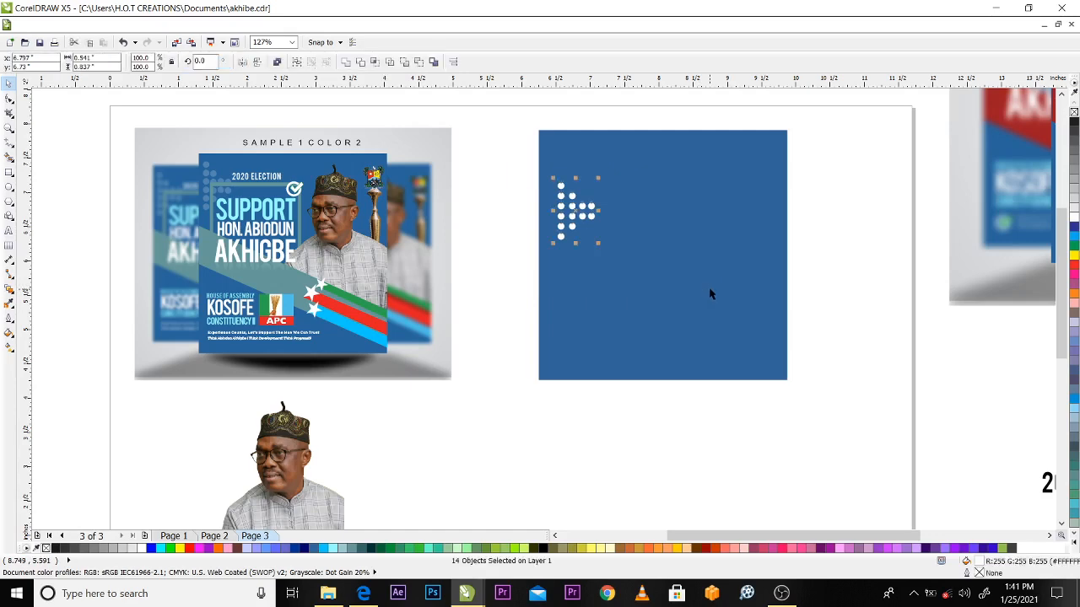
key("ctrl+g")
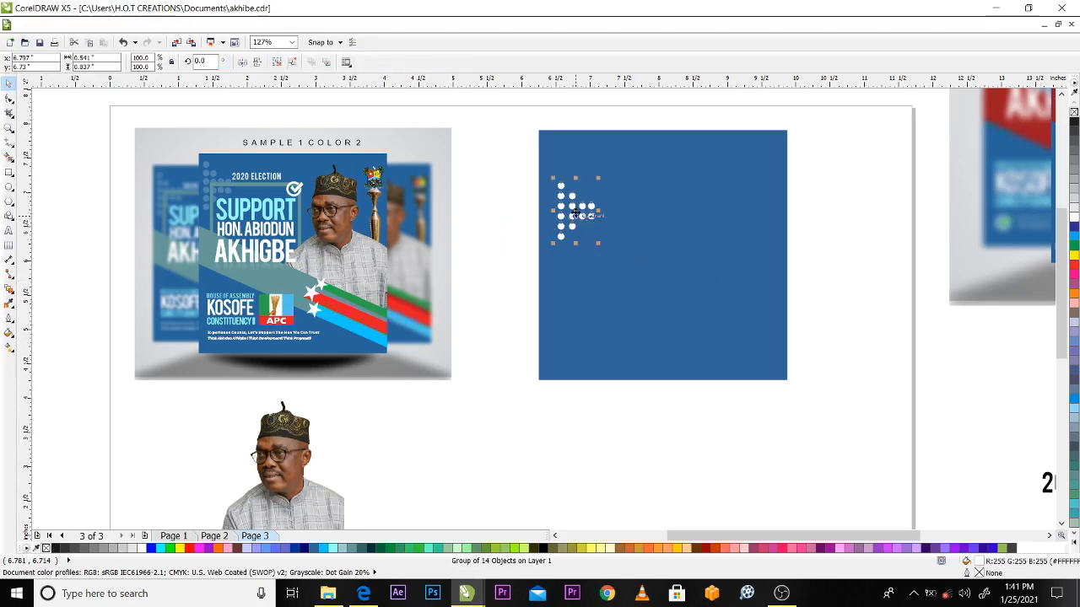
left_click(500, 218)
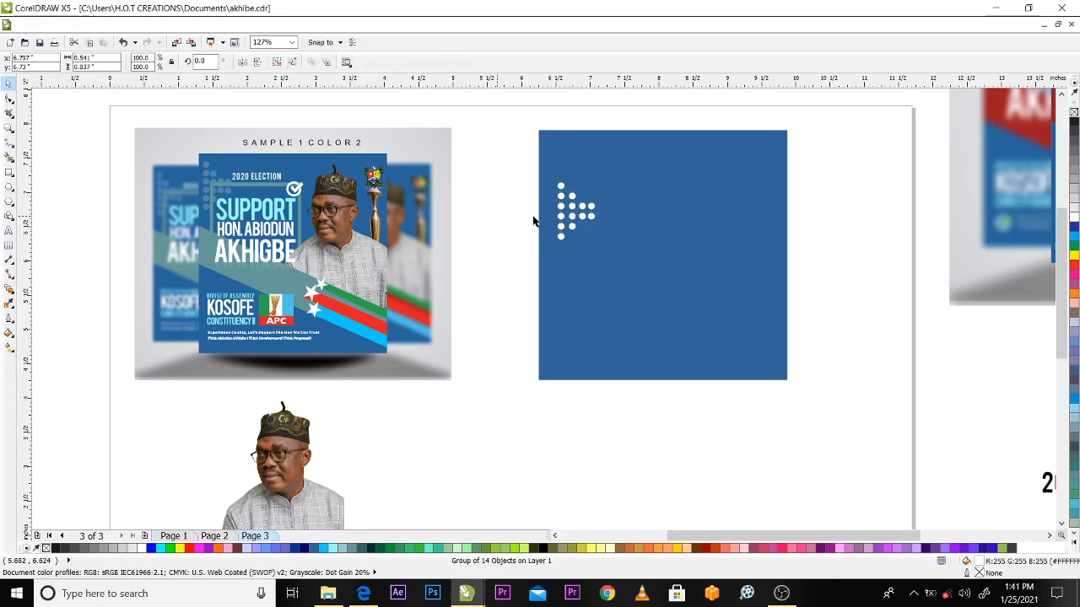
Move the dot group up to the blue square's upper-left area, centred at about X 6.797, Y 7.329 inches
left_click(590, 218)
mouse_move(567, 209)
left_mouse_down()
mouse_move(566, 171)
mouse_move(576, 211)
mouse_move(593, 224)
mouse_move(574, 216)
left_mouse_up()
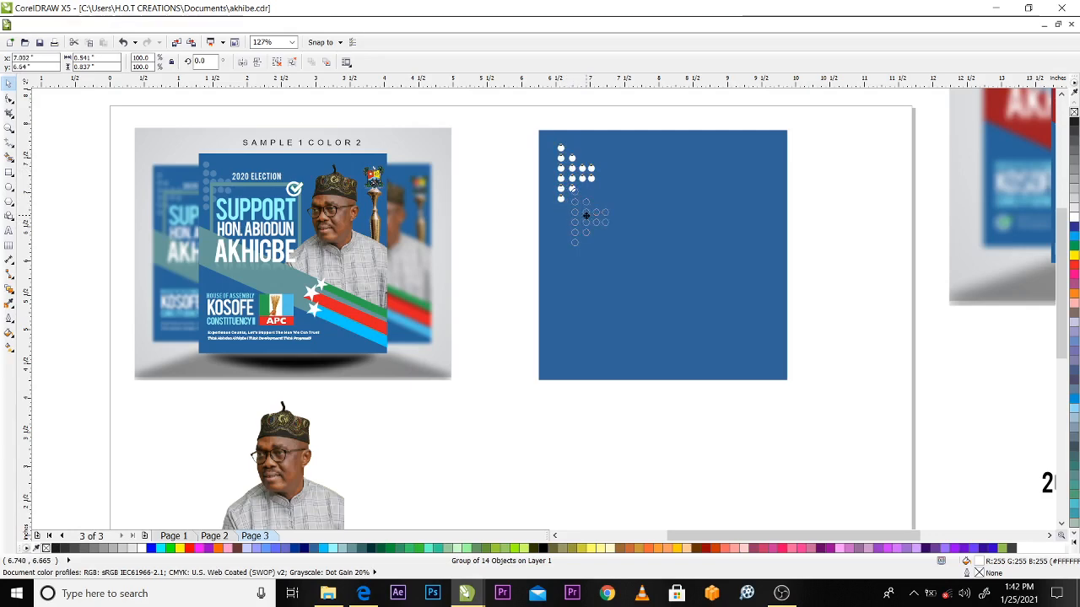
left_click_drag(586, 216, 573, 216)
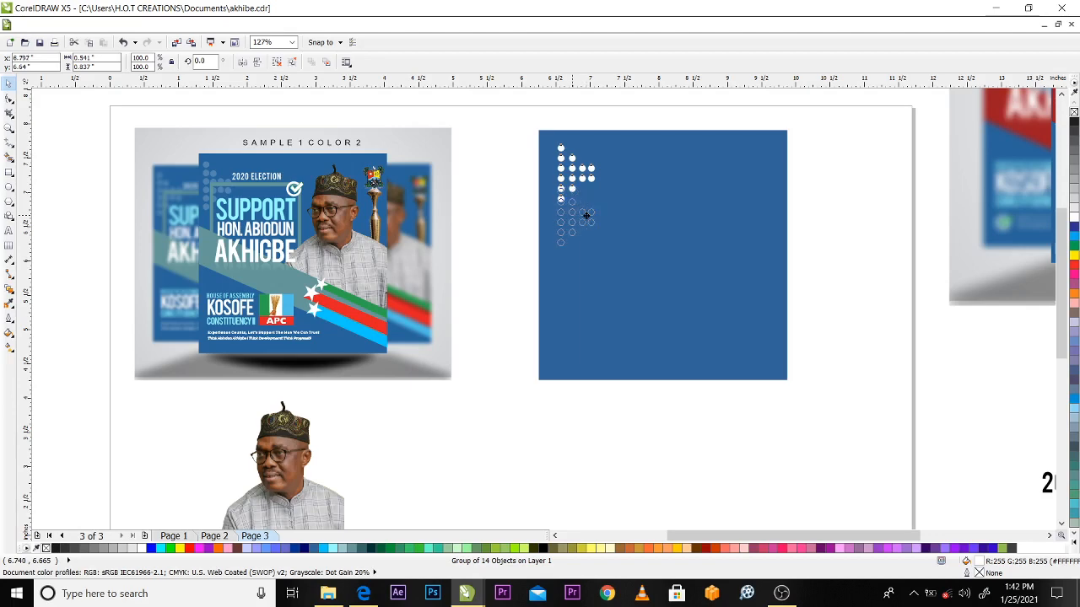
left_click_drag(586, 216, 579, 169)
left_click(486, 185)
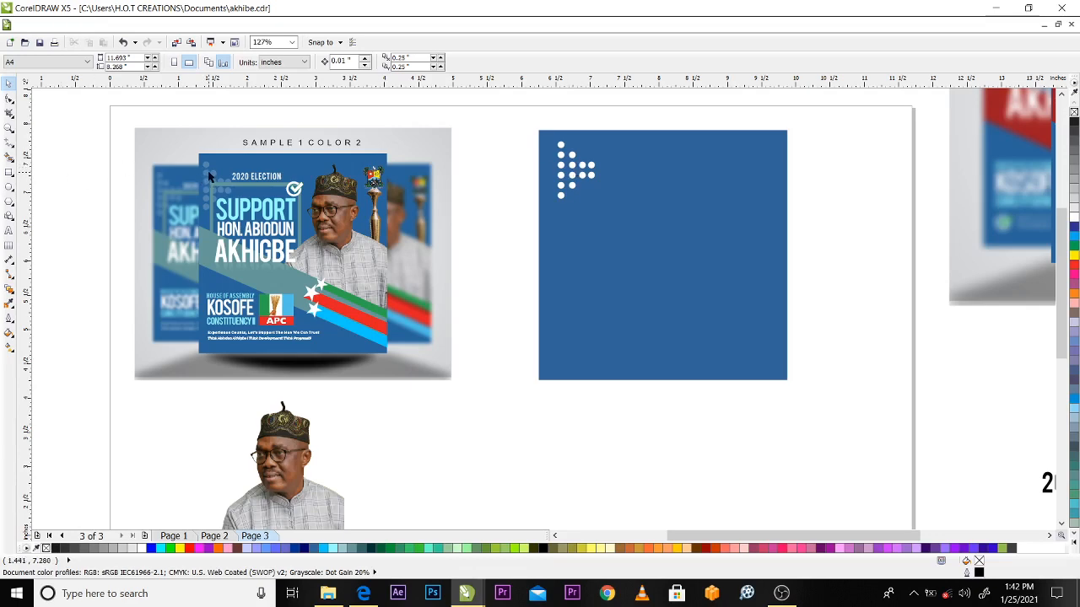
Apply a Uniform transparency with a starting transparency of 70 to the dot group
left_click(563, 173)
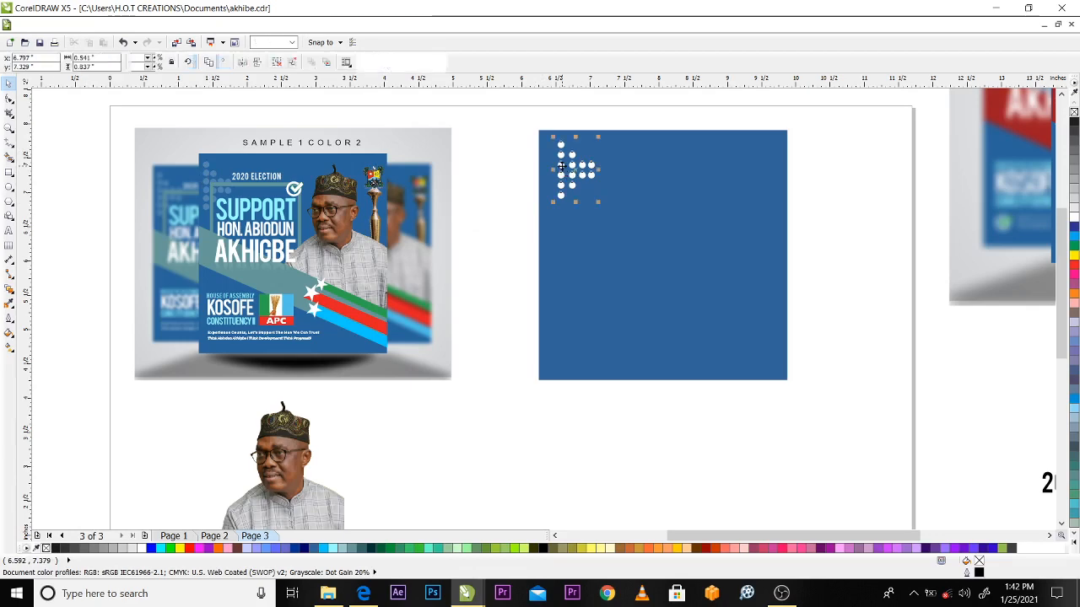
left_click(13, 301)
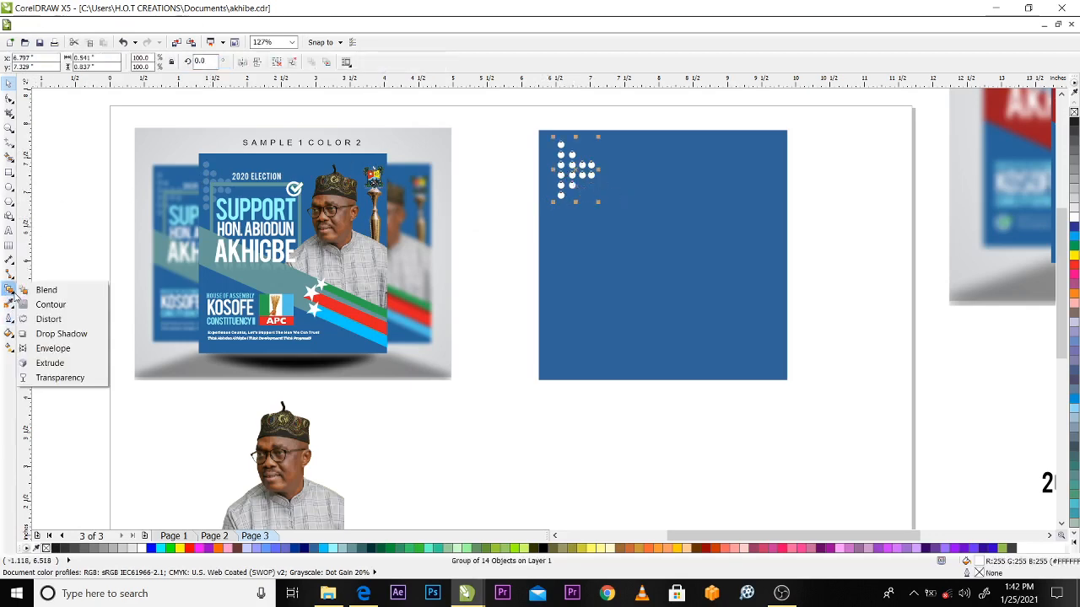
left_click(76, 382)
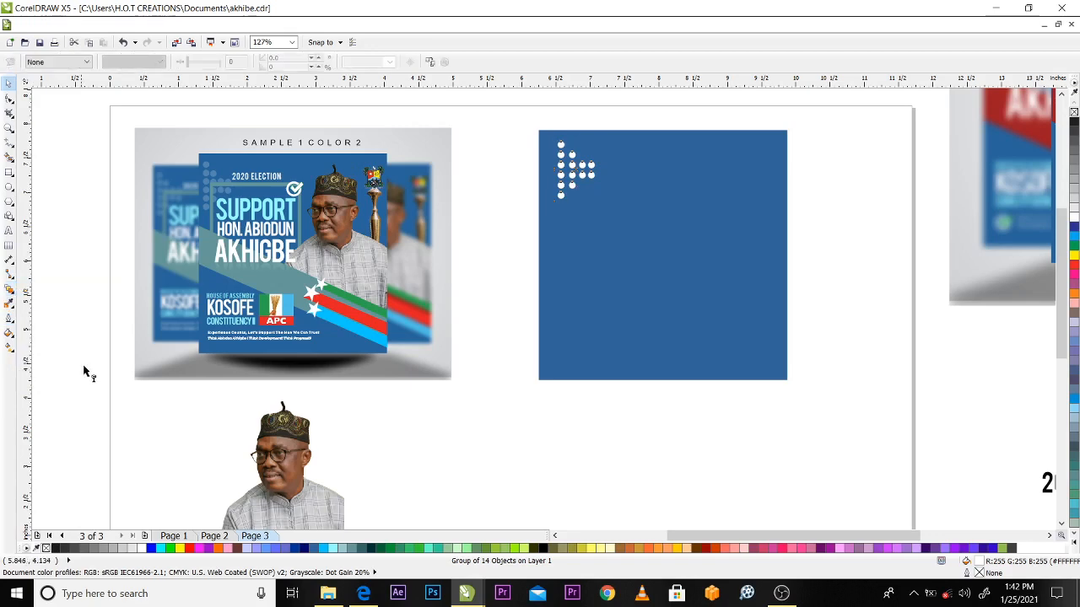
left_click(55, 62)
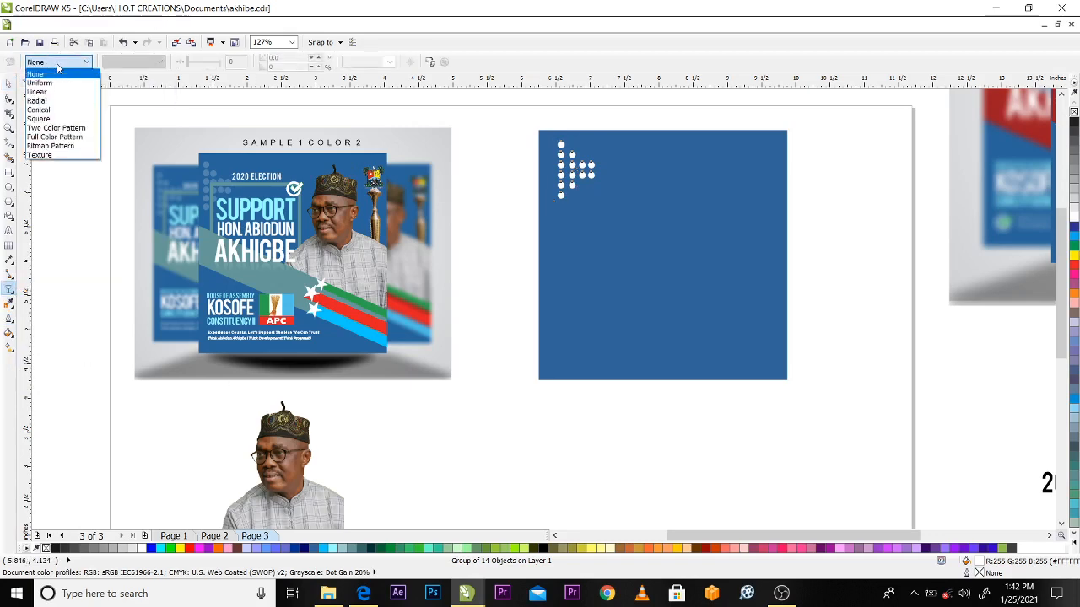
left_click(40, 83)
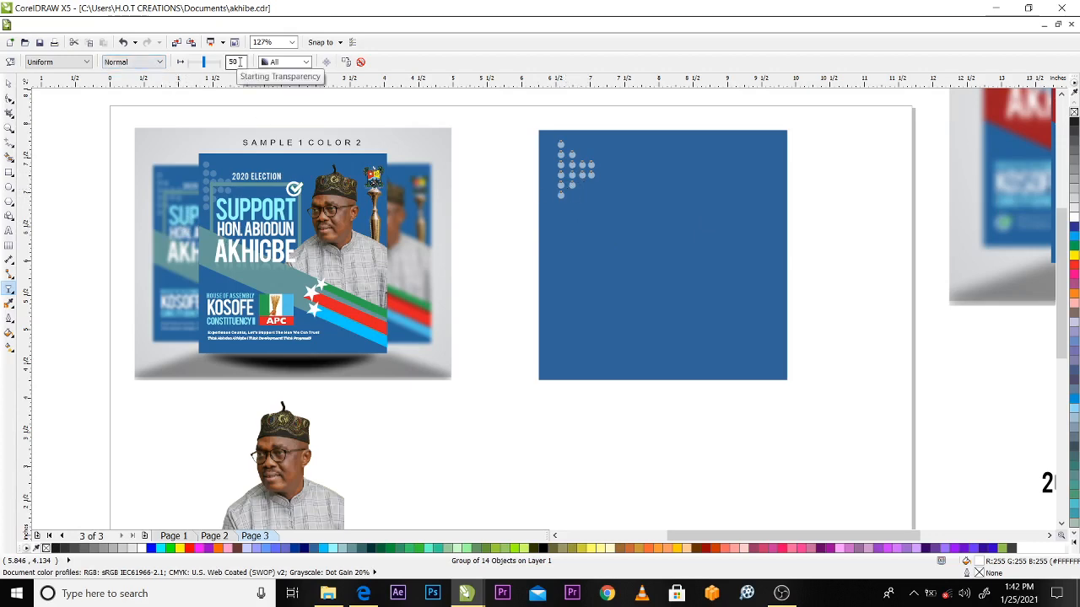
left_click_drag(239, 62, 217, 75)
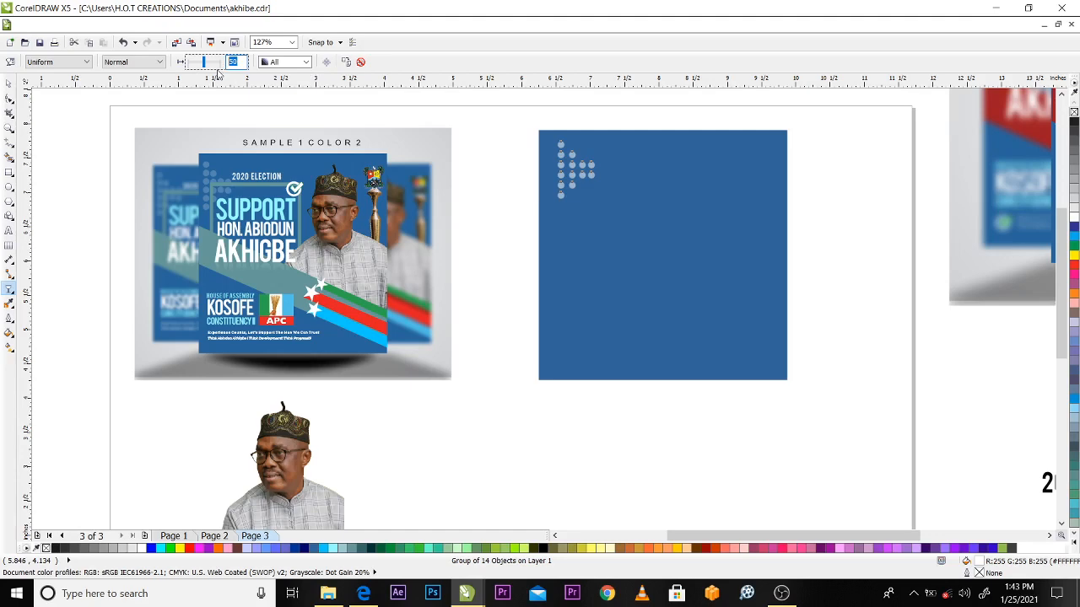
type("70")
key("Return")
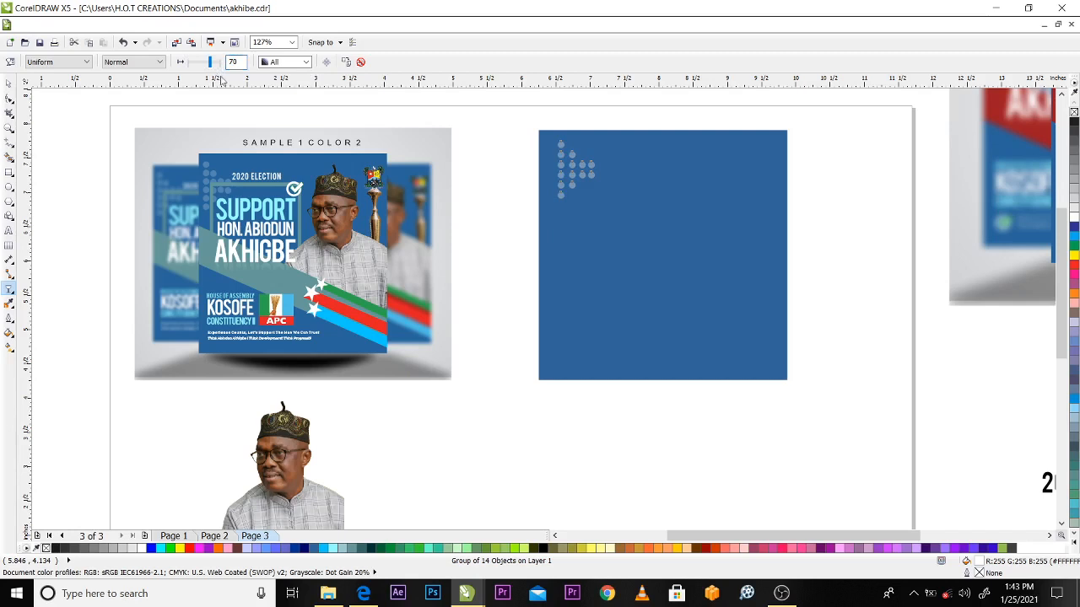
left_click(8, 81)
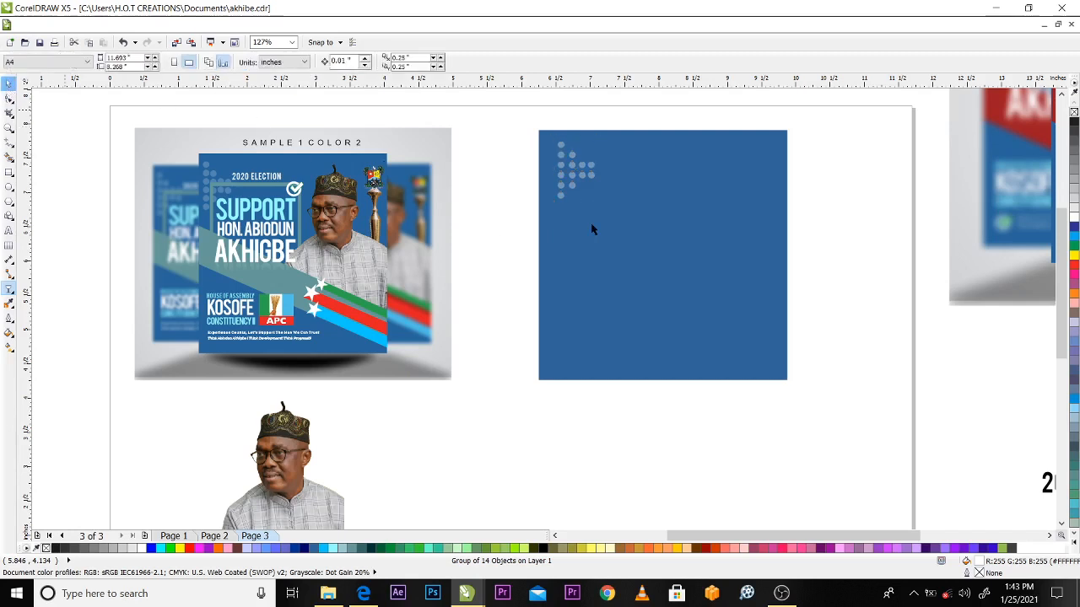
Shift the transparent dot group slightly left, closer to the blue square's left edge
left_click(503, 202)
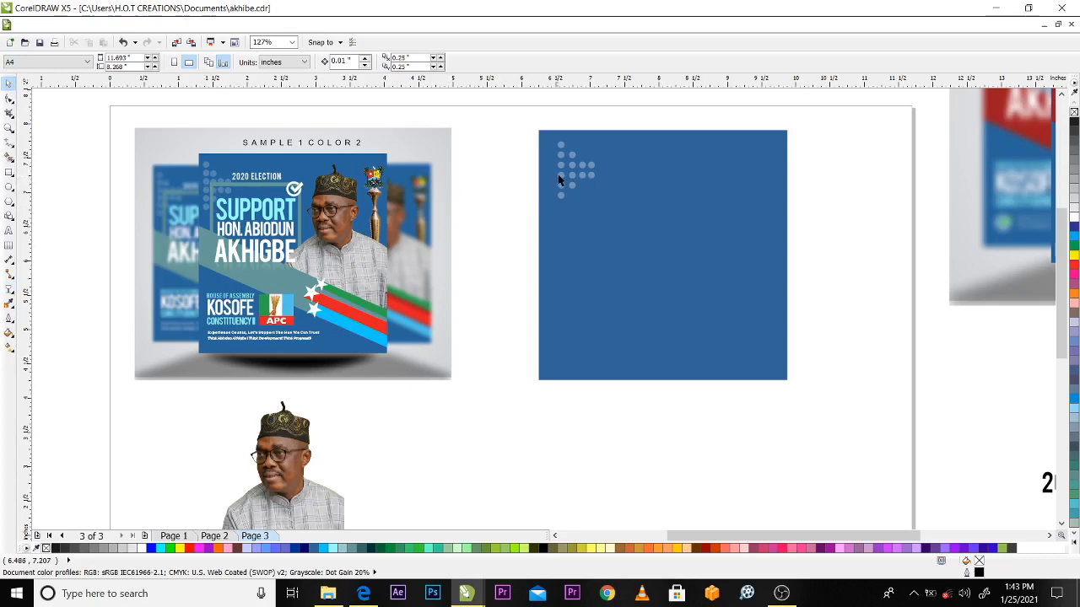
left_click_drag(559, 178, 547, 176)
left_click(480, 169)
Try moving the sample flyer's grey-teal diagonal band slightly down and undo the move
left_click_drag(203, 247, 201, 263)
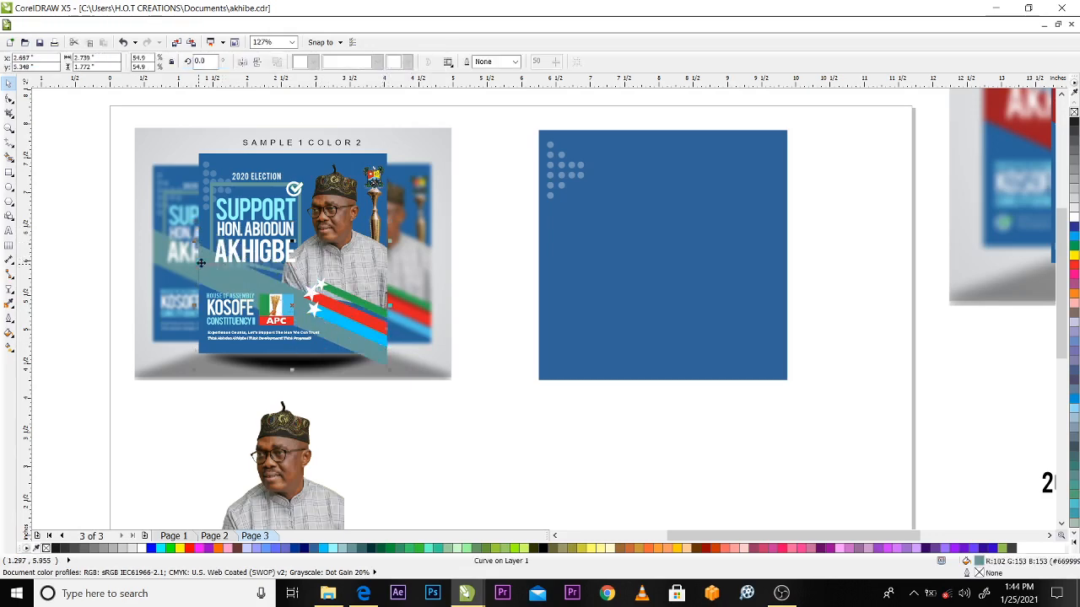
key("ctrl+z")
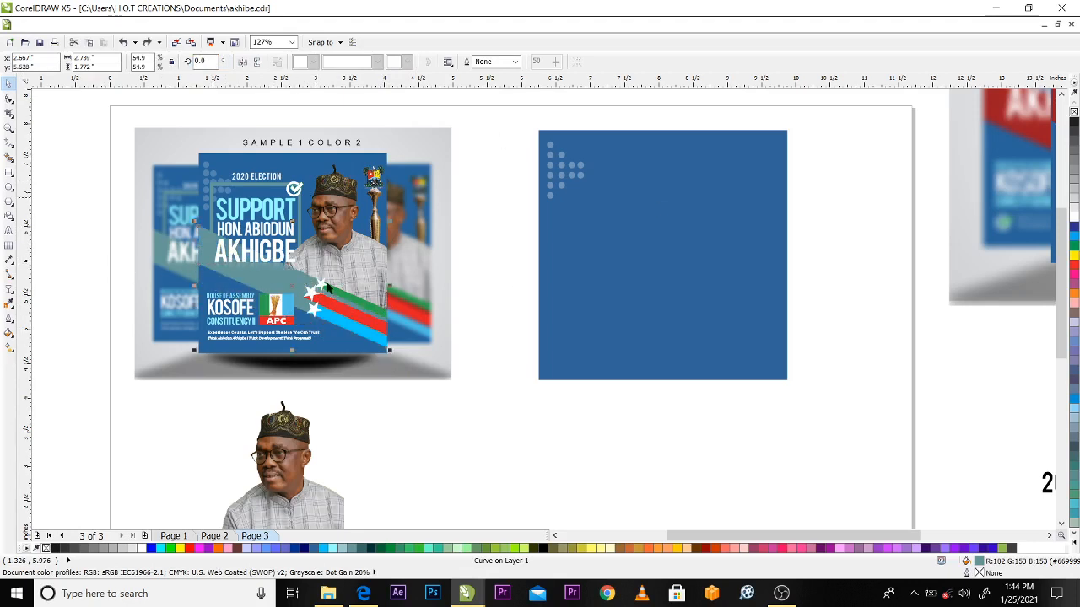
Draw a rectangle about 3.625 by 0.722 inches across the blue square's full width near its middle and convert it to curves
left_click(9, 173)
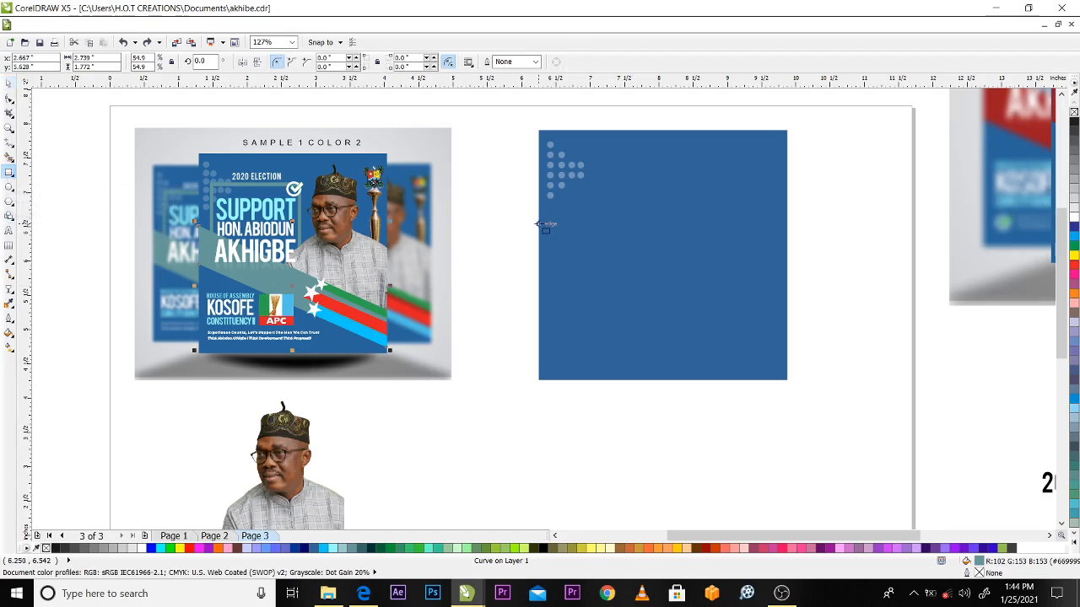
left_click_drag(538, 224, 787, 274)
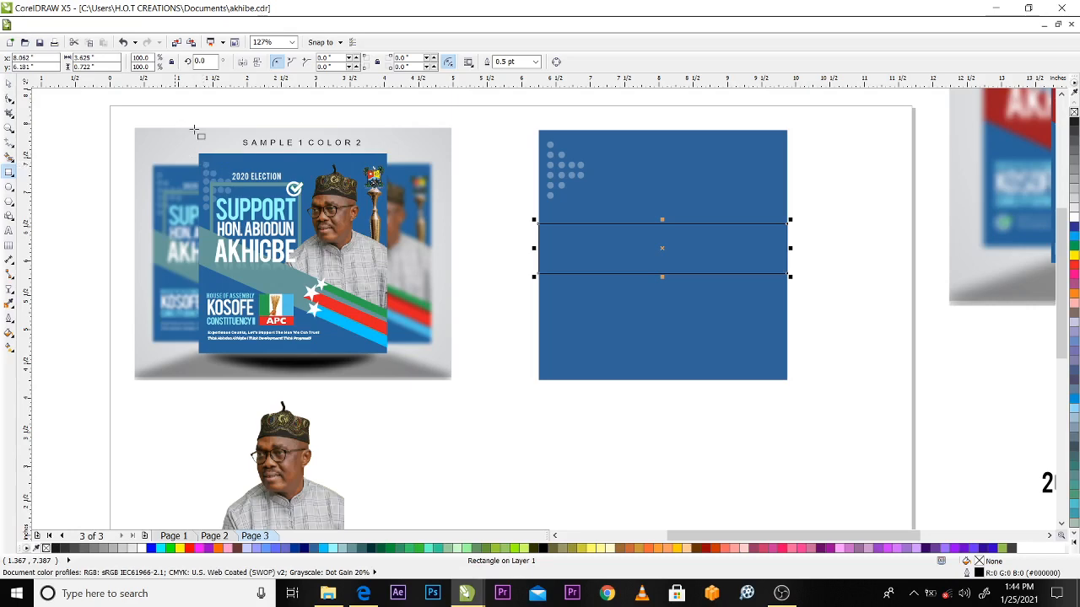
left_click(8, 83)
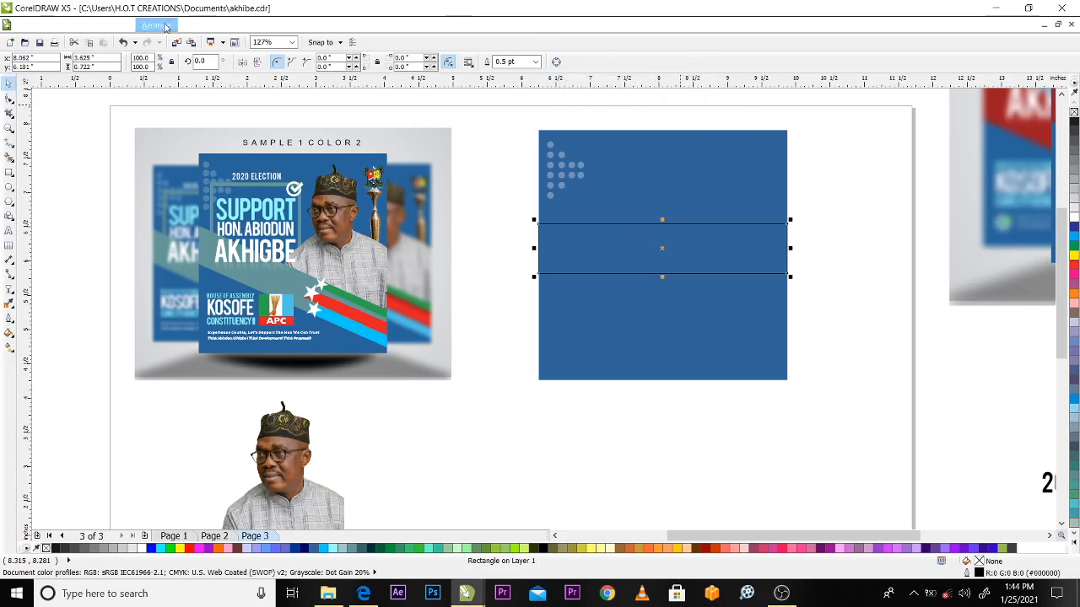
left_click(155, 25)
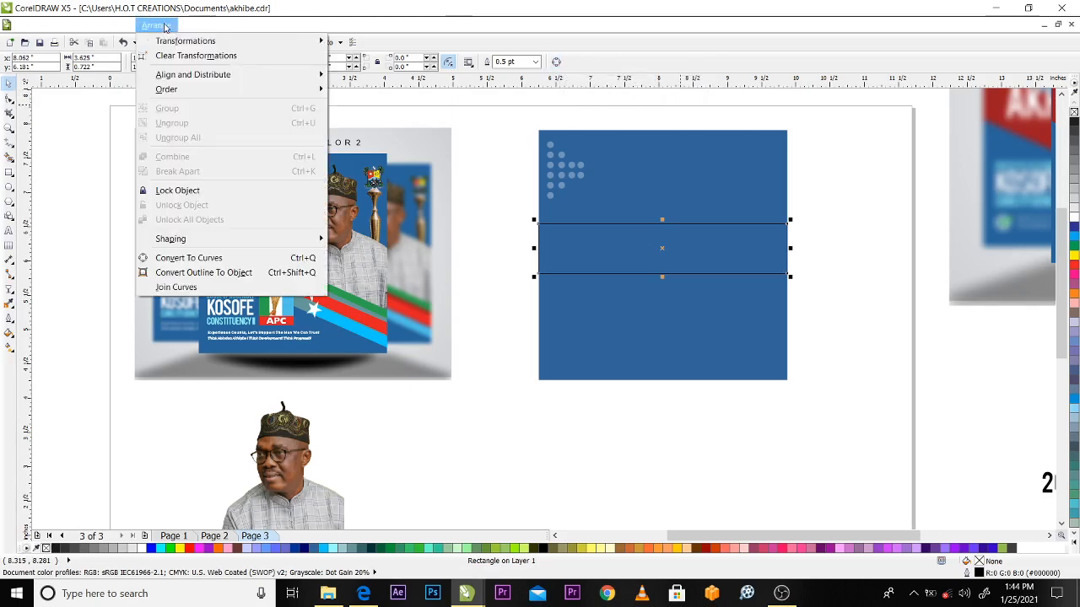
left_click(185, 258)
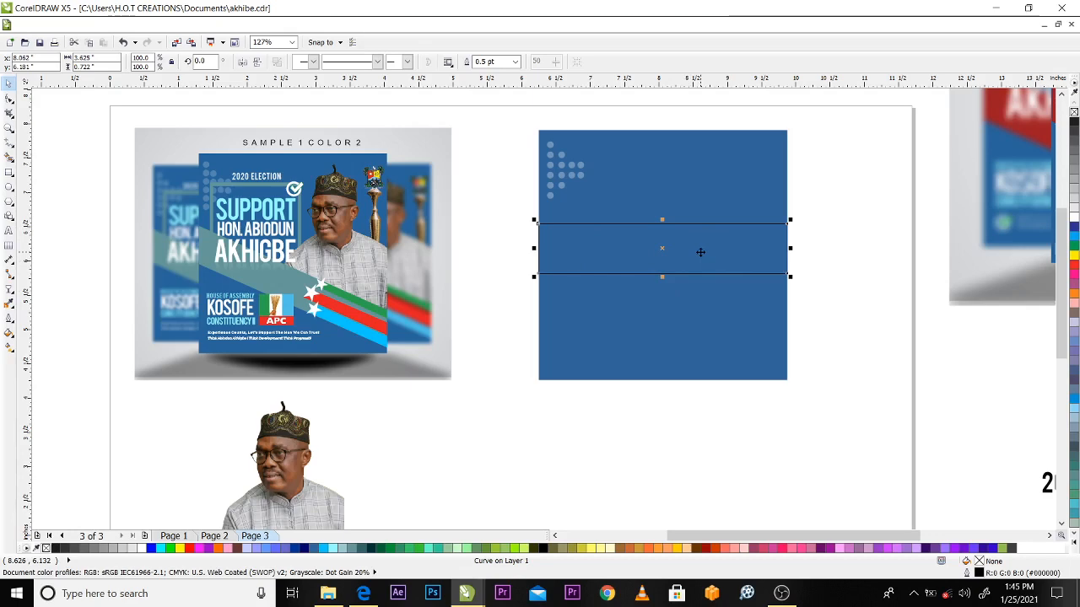
Move the rectangle's corner nodes with the Shape tool to form a diagonal band about 1.501 inches high, sloping down across the blue square
left_click(8, 101)
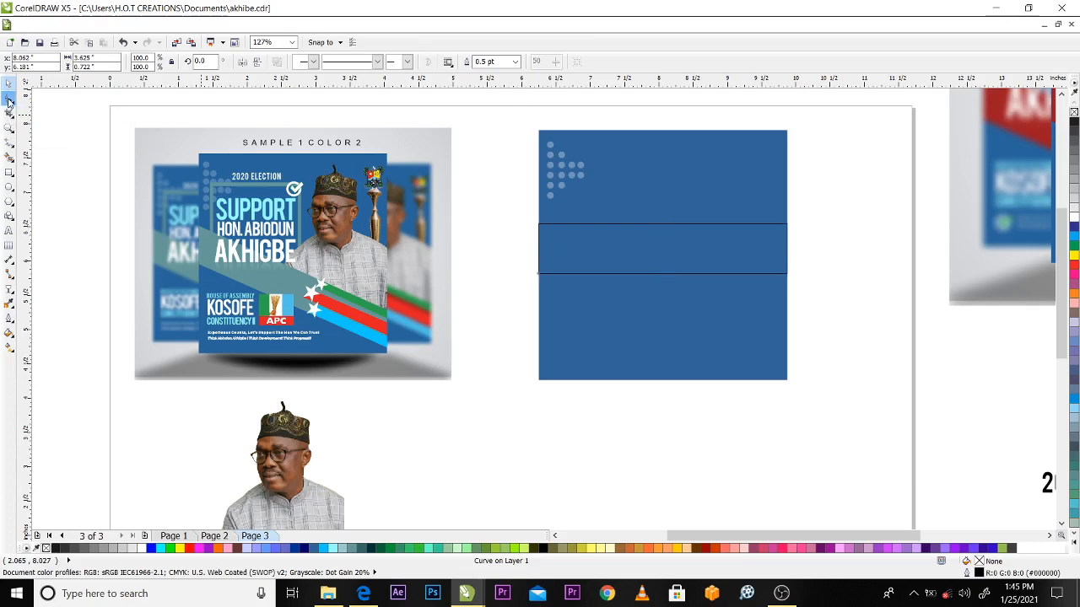
left_click_drag(535, 272, 673, 273)
left_click_drag(703, 225, 689, 179)
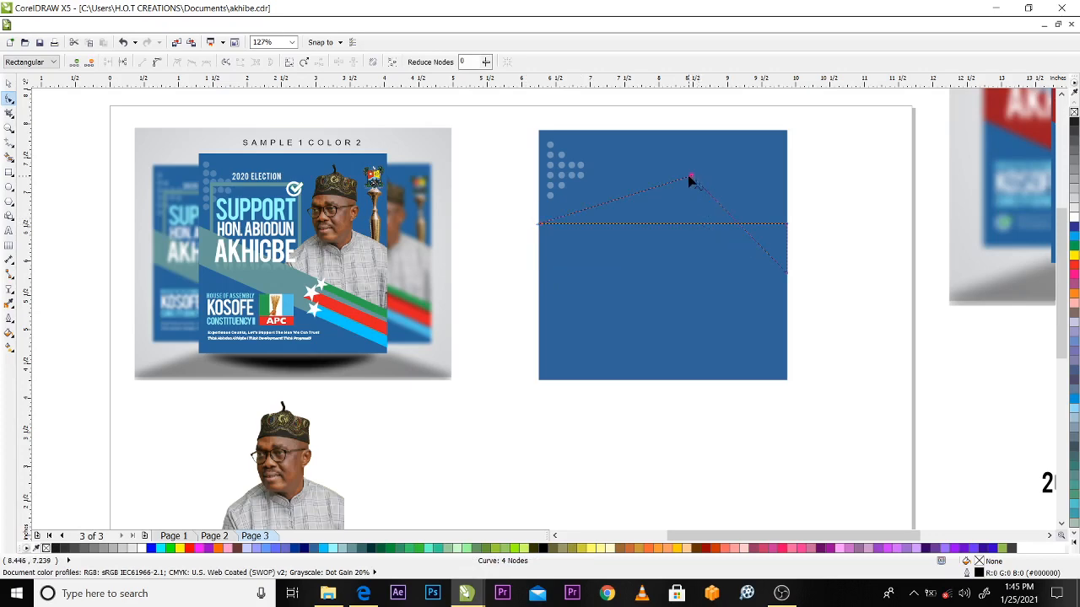
key("ctrl+z")
left_click_drag(538, 272, 540, 253)
left_click_drag(790, 273, 787, 328)
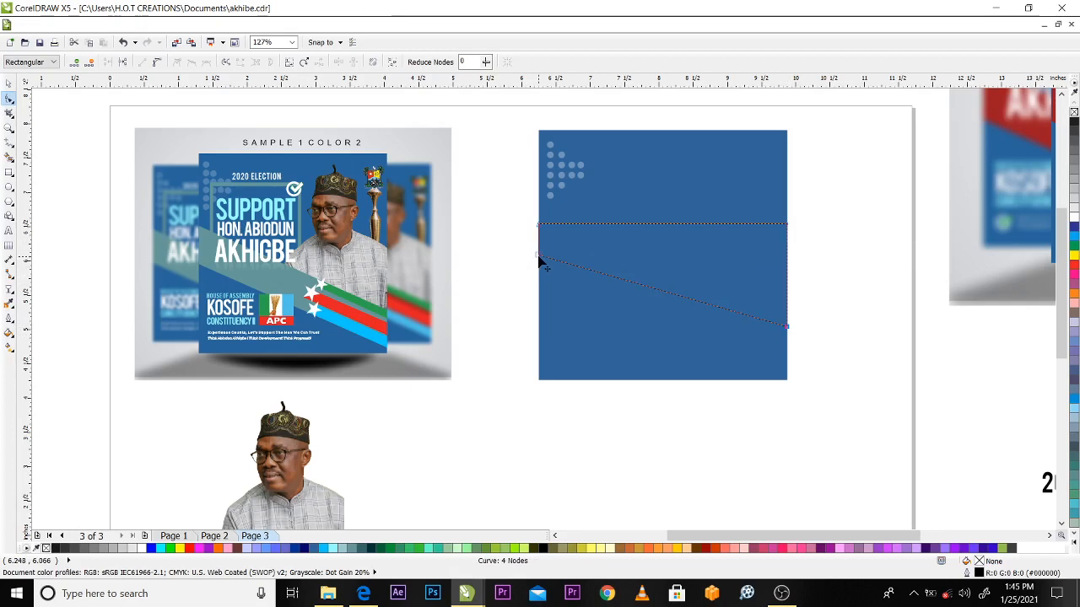
left_click(788, 225)
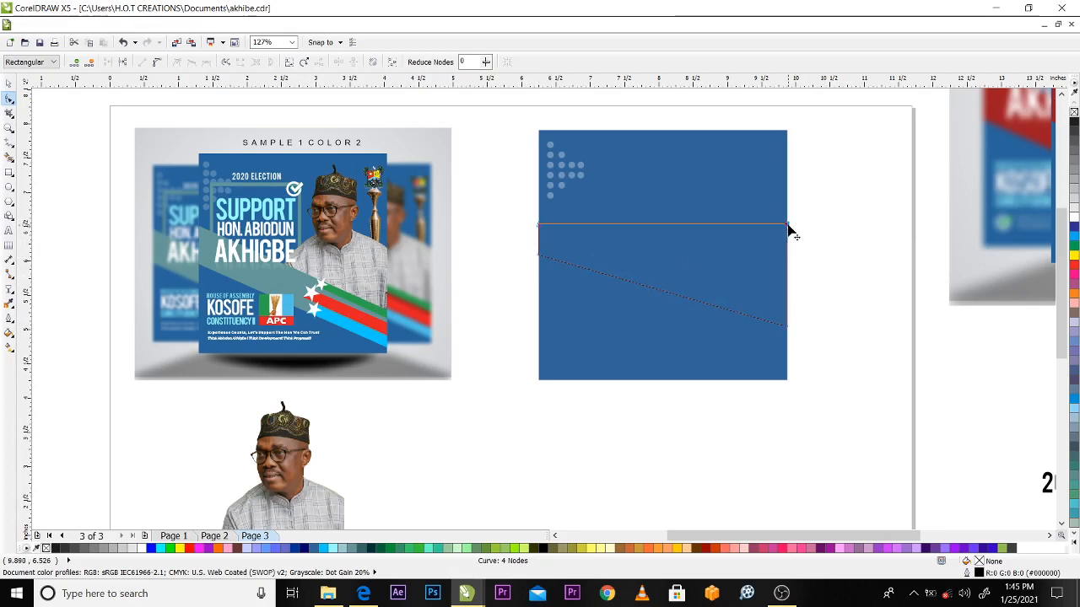
left_click_drag(789, 237, 783, 292)
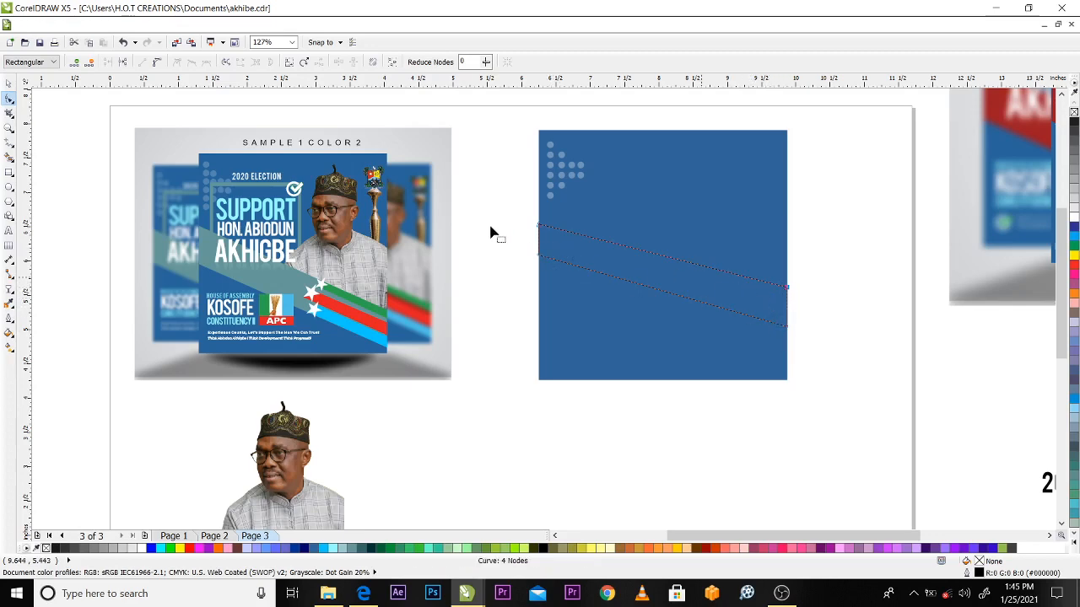
left_click_drag(541, 258, 540, 264)
key("space")
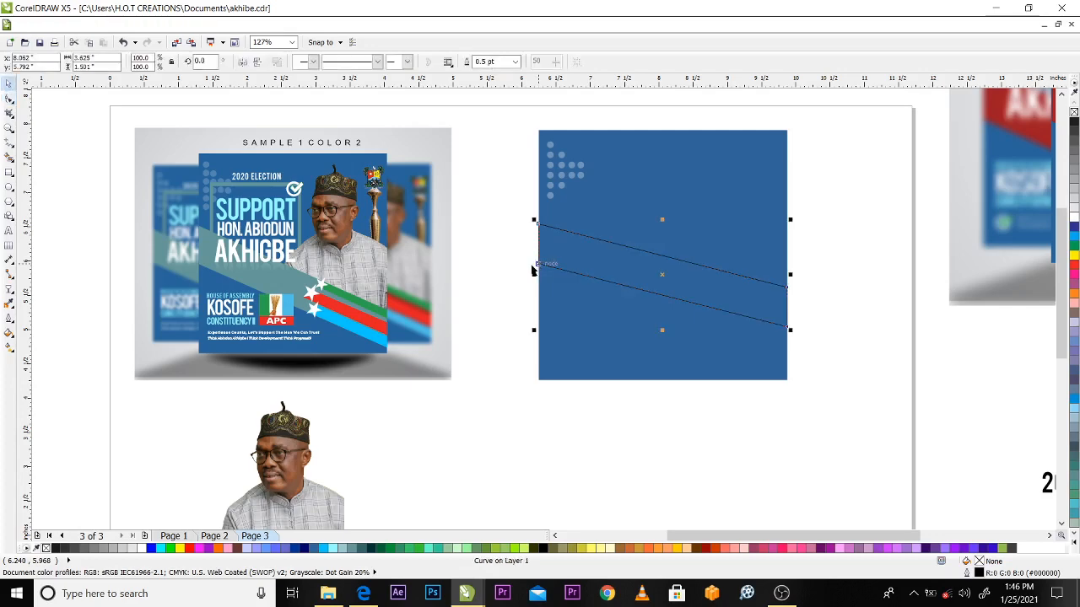
left_click(830, 254)
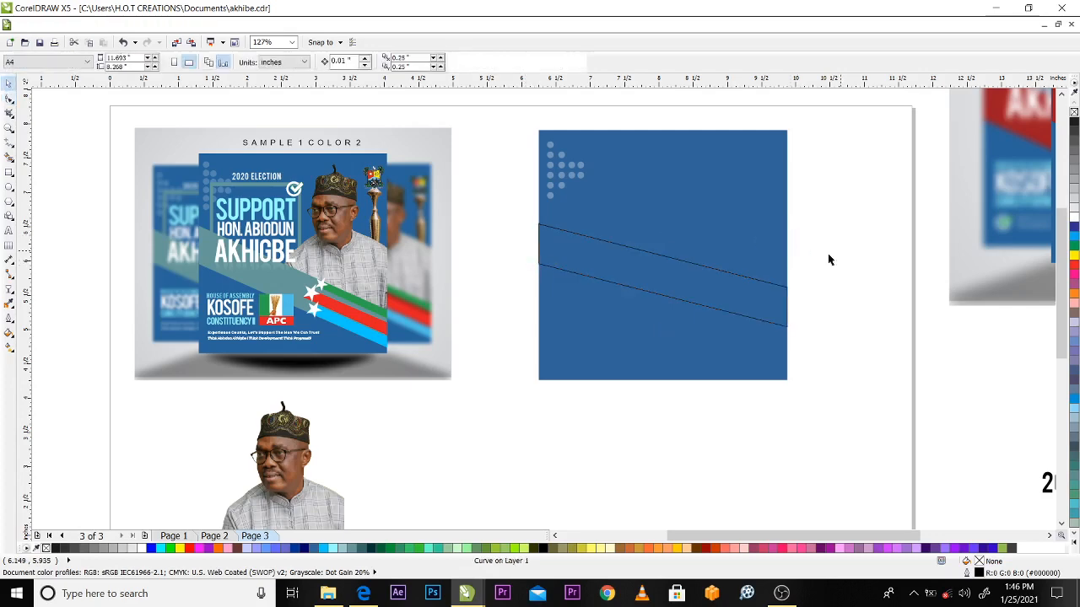
Set both the fill and the outline of the diagonal band to grey-teal #669999
left_click(663, 282)
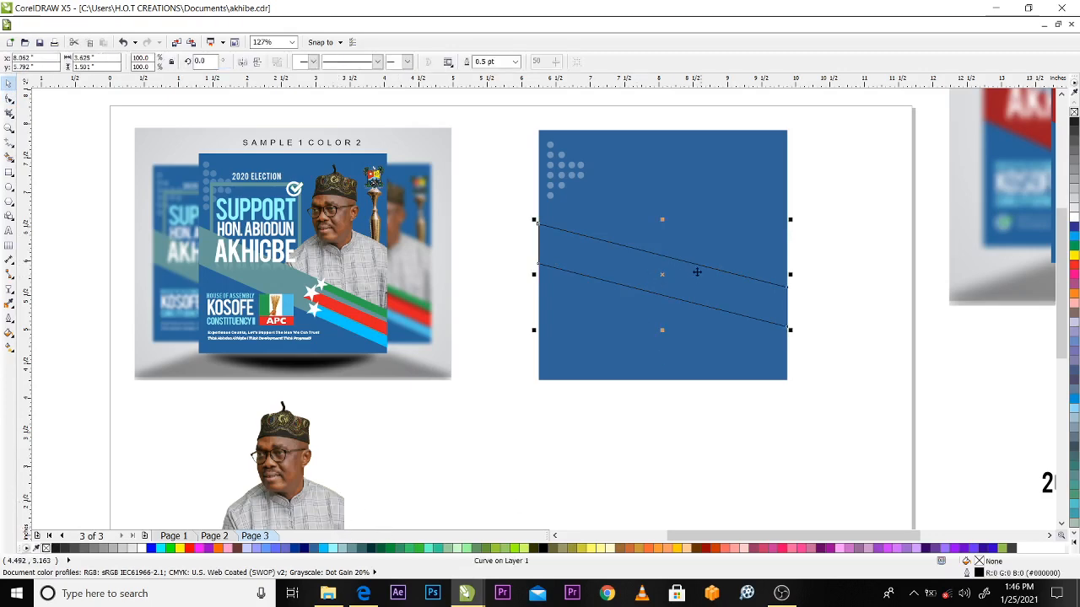
left_click(341, 548)
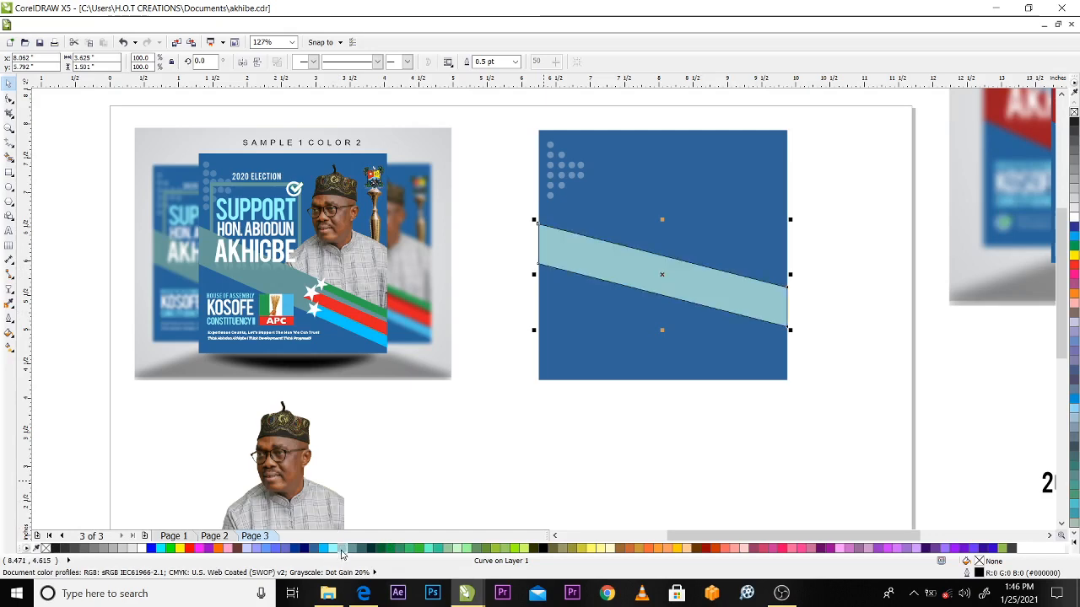
left_click(354, 549)
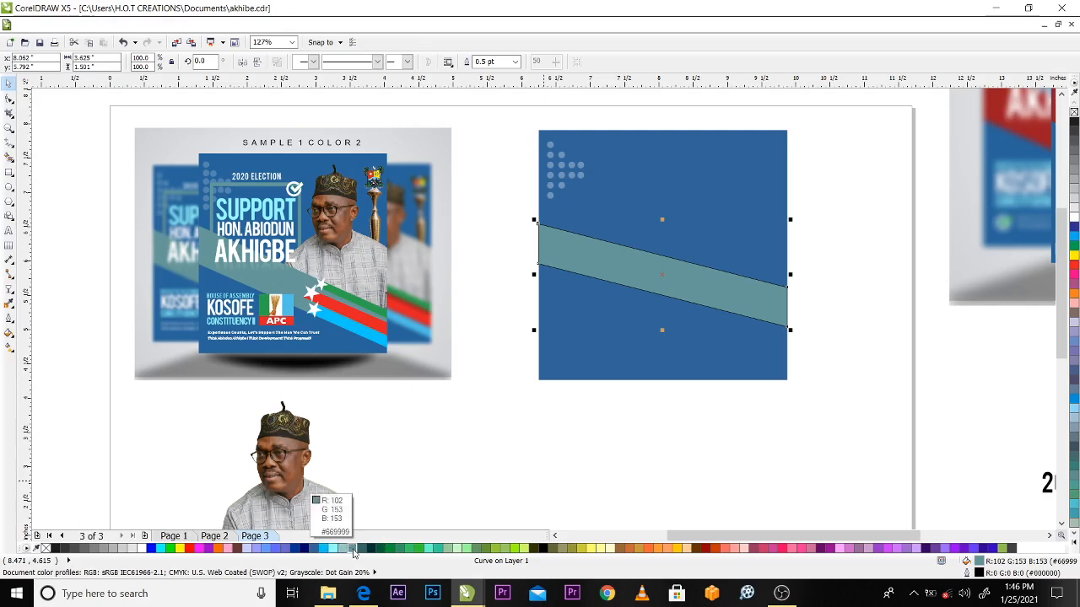
right_click(352, 549)
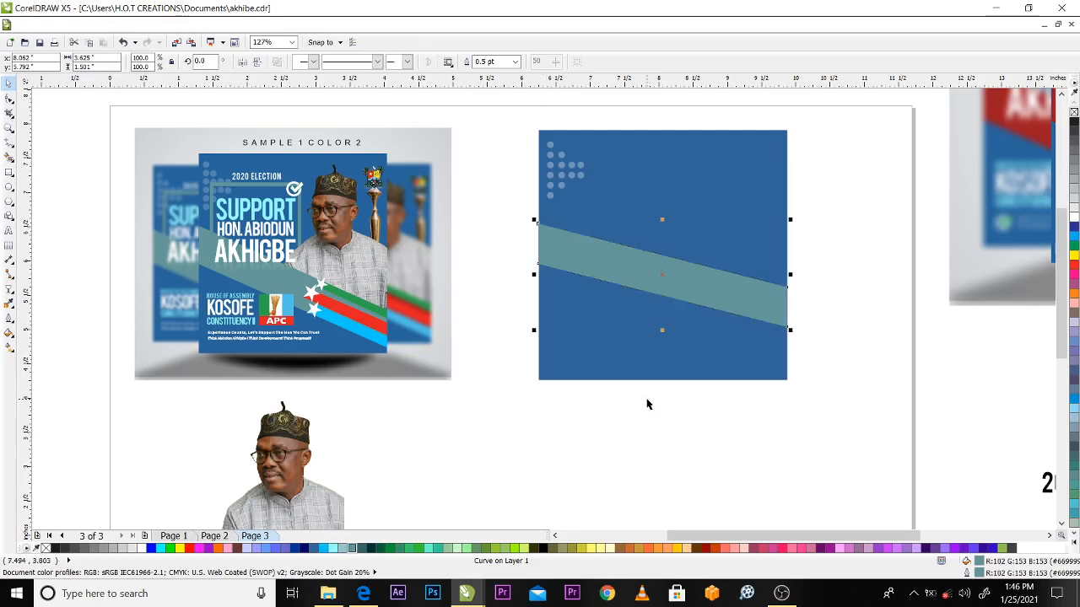
left_click(647, 405)
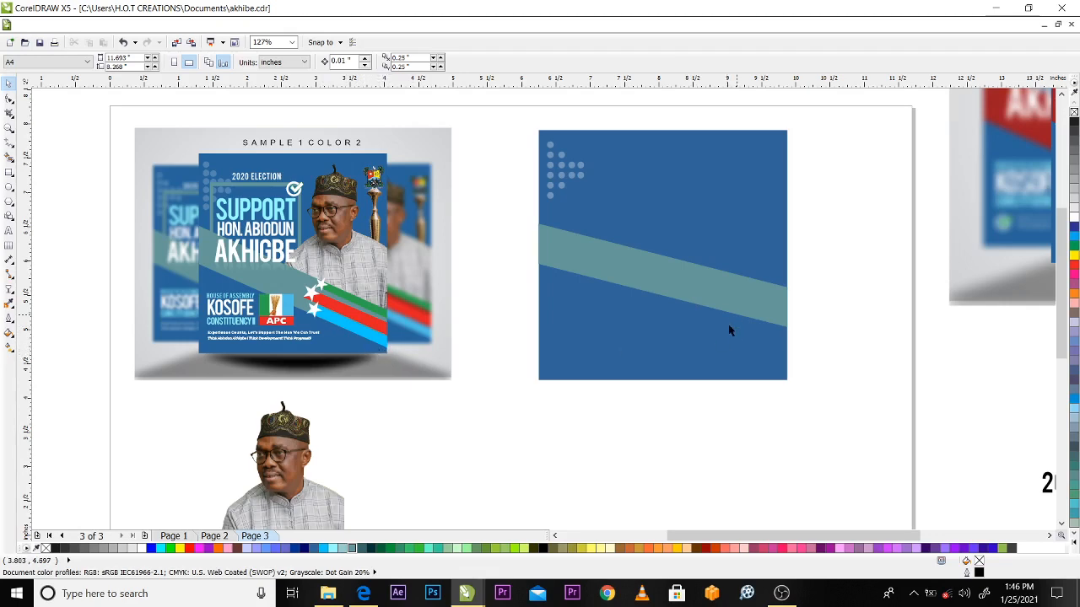
Try shortening the blue square from its lower edge to about 3.182 inches high and undo the resize
left_click(723, 380)
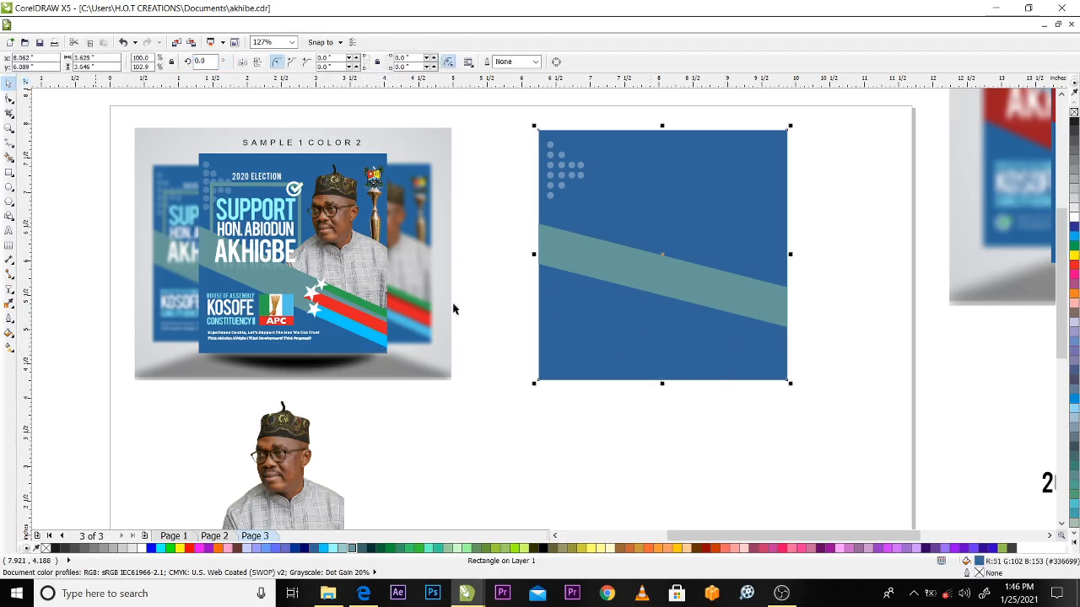
left_click_drag(662, 382, 667, 347)
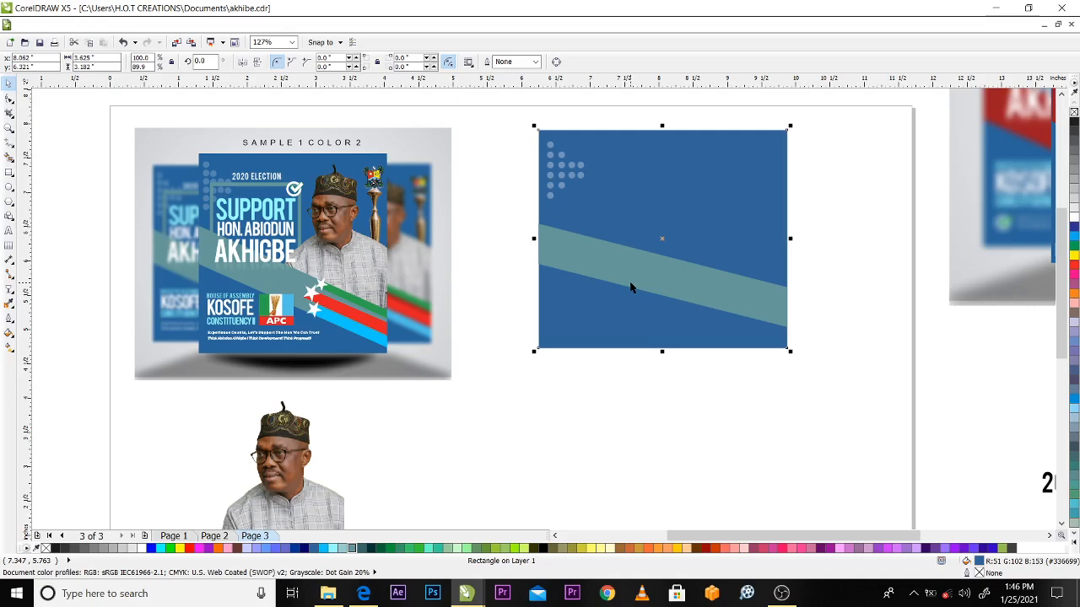
key("ctrl+z")
key("ctrl+z")
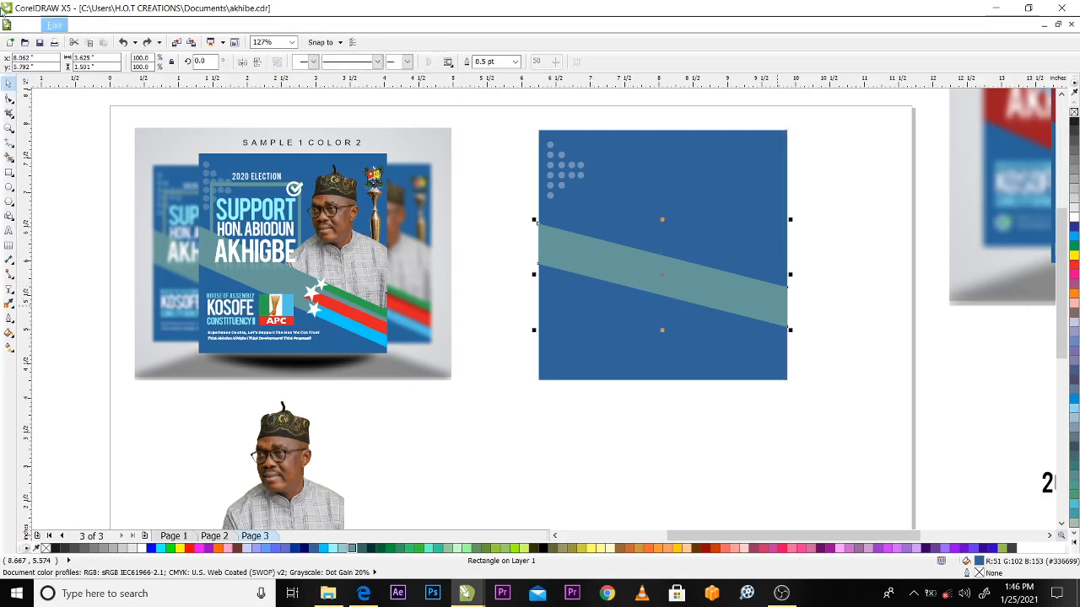
Skew the grey-teal band vertically so it slopes down more steeply across the blue square, about 2.082 inches high overall
left_click(786, 305)
mouse_move(791, 275)
left_mouse_down()
mouse_move(788, 322)
mouse_move(789, 287)
left_mouse_up()
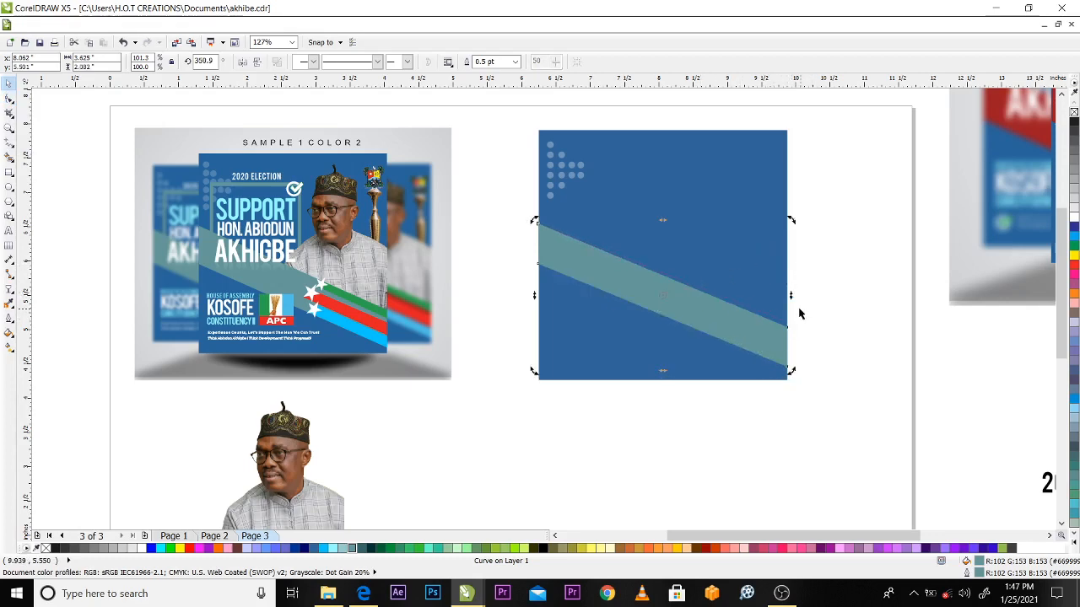
left_click(822, 267)
Try scaling the band down from its upper-right corner and rotating it clockwise, undoing each change
left_click(694, 303)
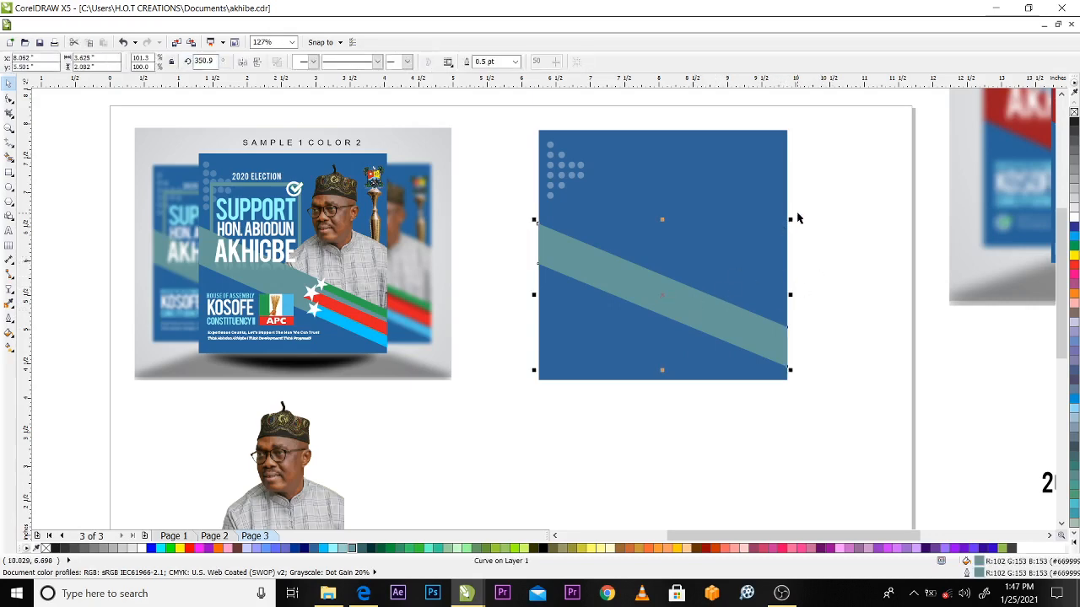
left_click_drag(790, 218, 740, 237)
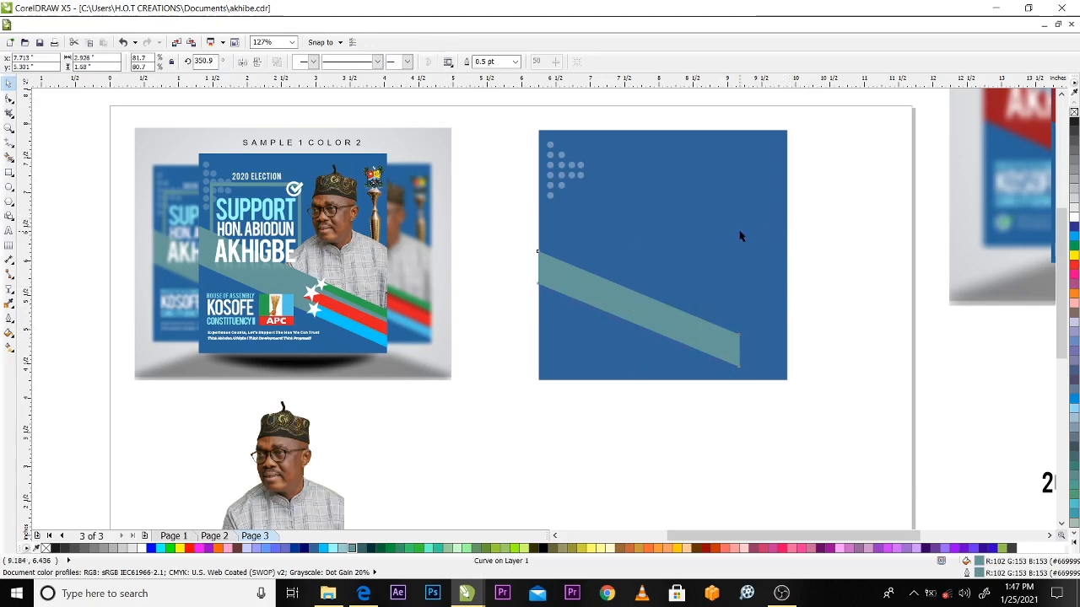
key("ctrl+z")
left_click(703, 310)
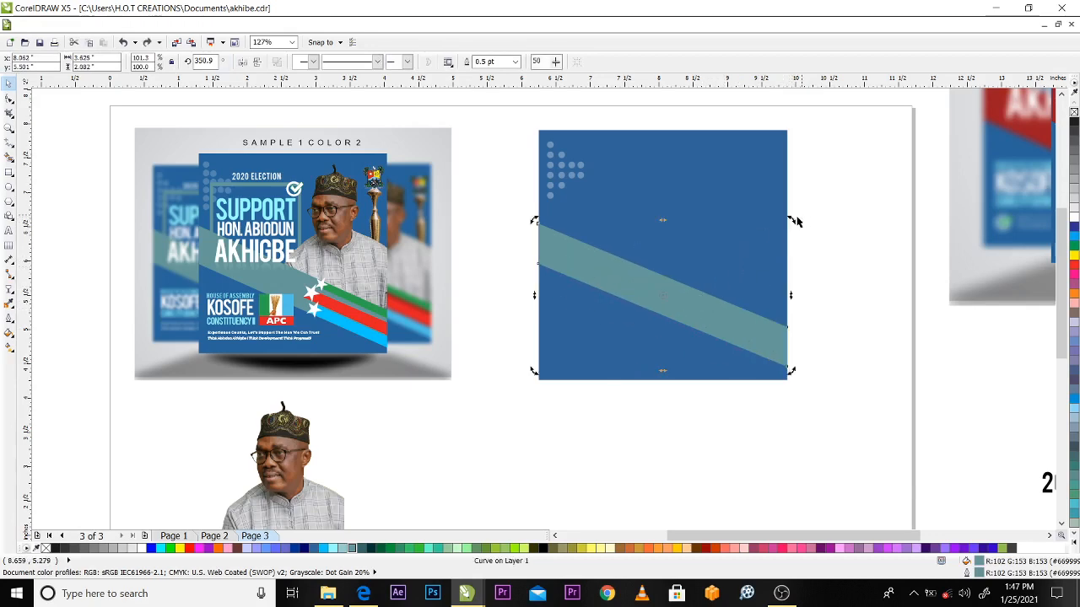
left_click_drag(795, 221, 815, 268)
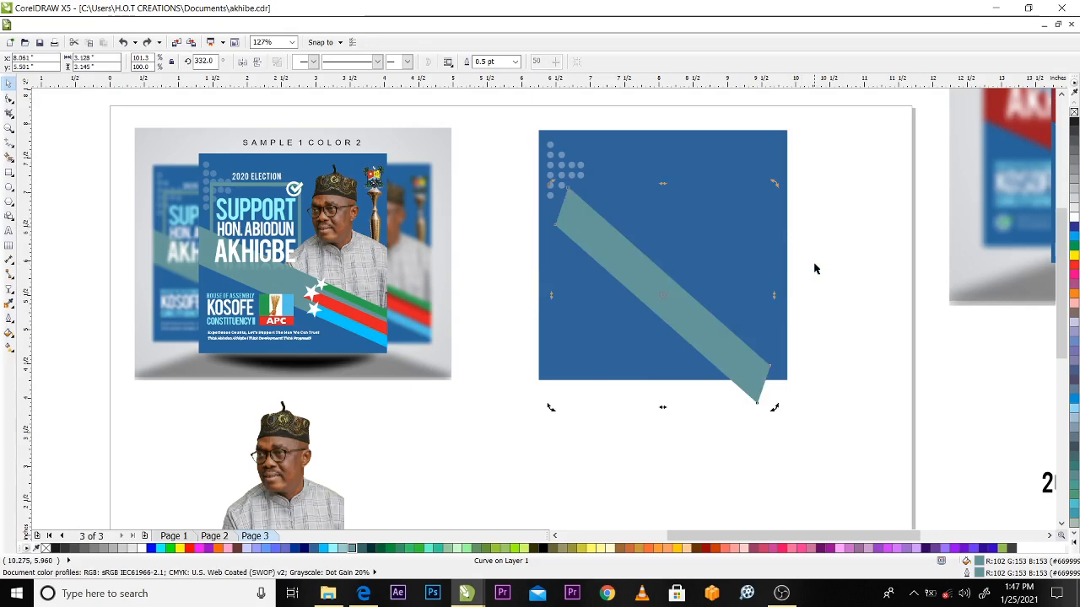
key("ctrl+z")
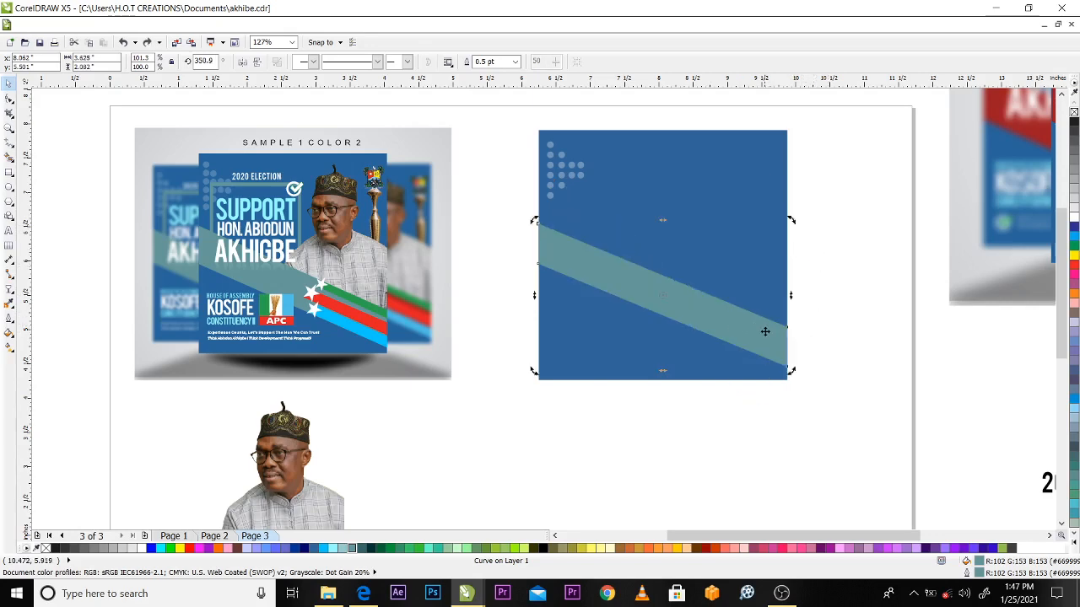
Try skewing the band's right end upward to flatten its slope and undo the skew
left_click(809, 284)
left_click(778, 331)
left_click(764, 327)
left_click_drag(790, 300, 793, 263)
key("ctrl+z")
left_click(809, 278)
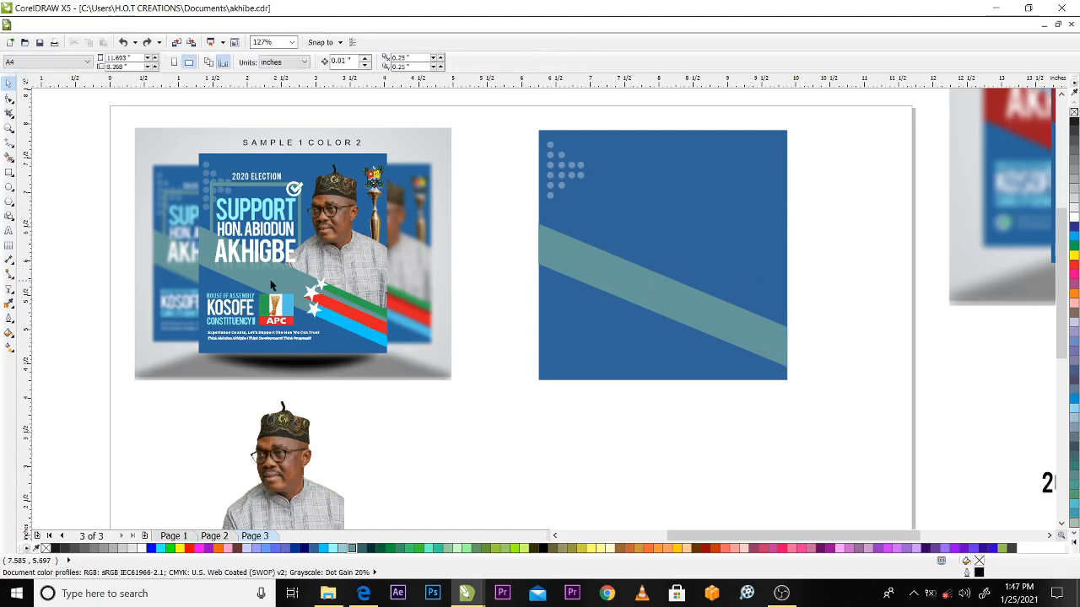
Thicken the diagonal band by nudging its two upper corner nodes up 0.06 inch in total
left_click(627, 289)
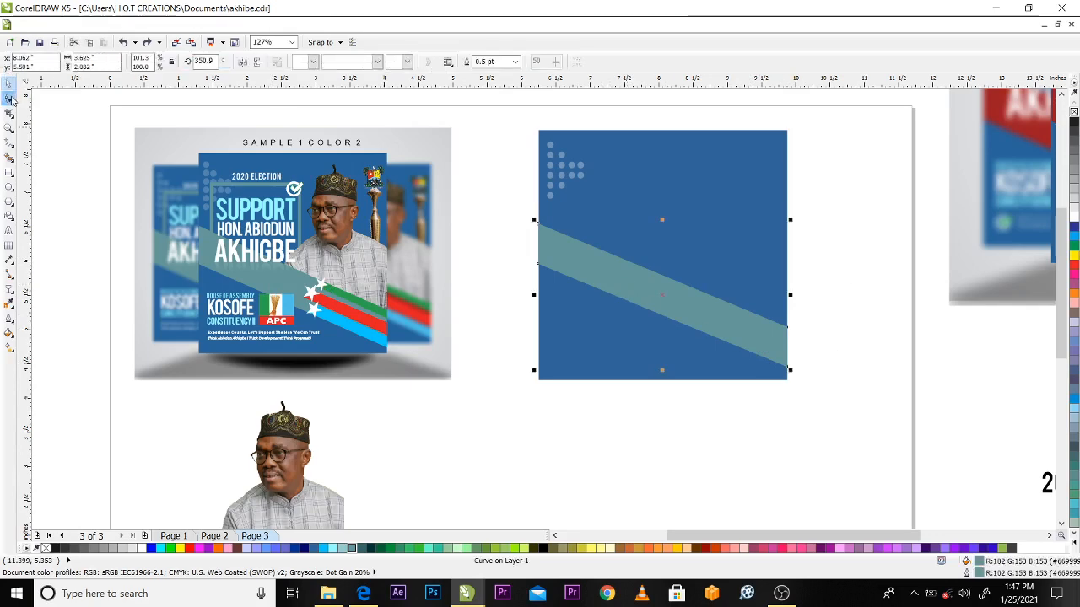
left_click(10, 99)
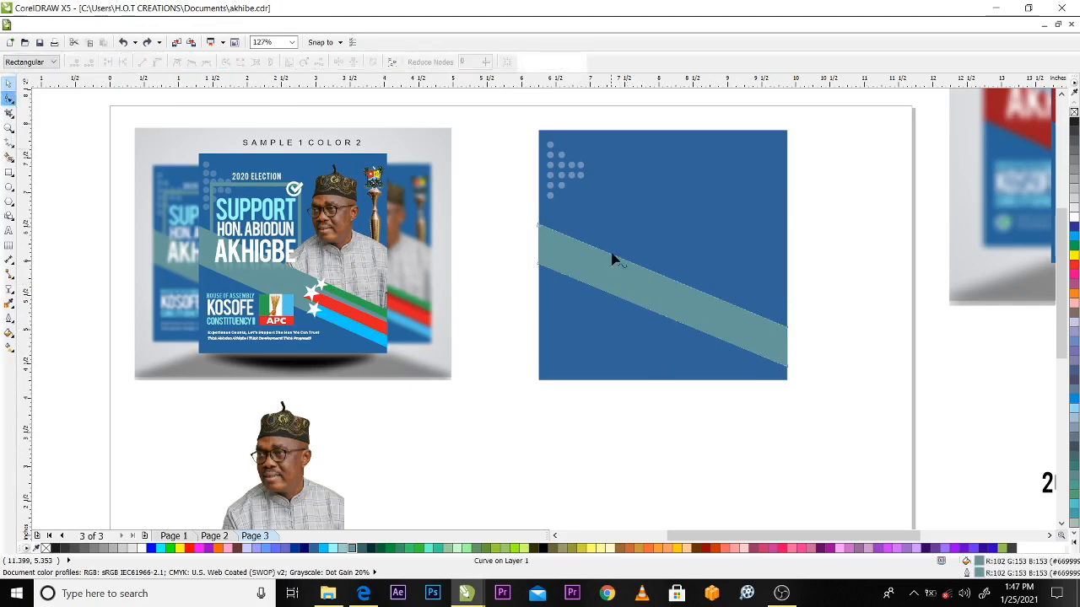
left_click(538, 226)
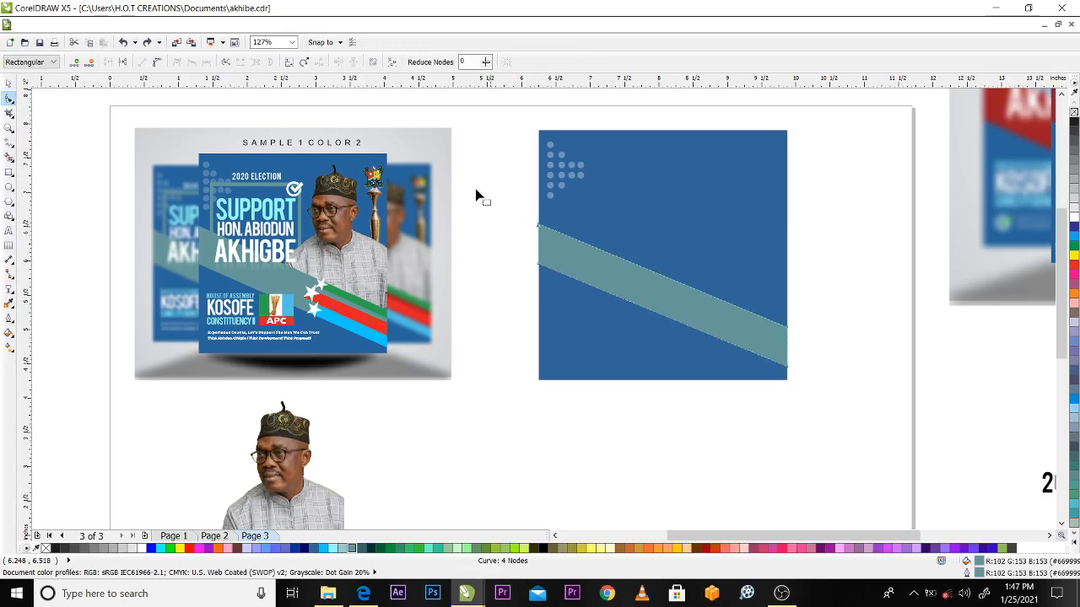
left_click(787, 333)
key("Up")
key("Up")
key("Up")
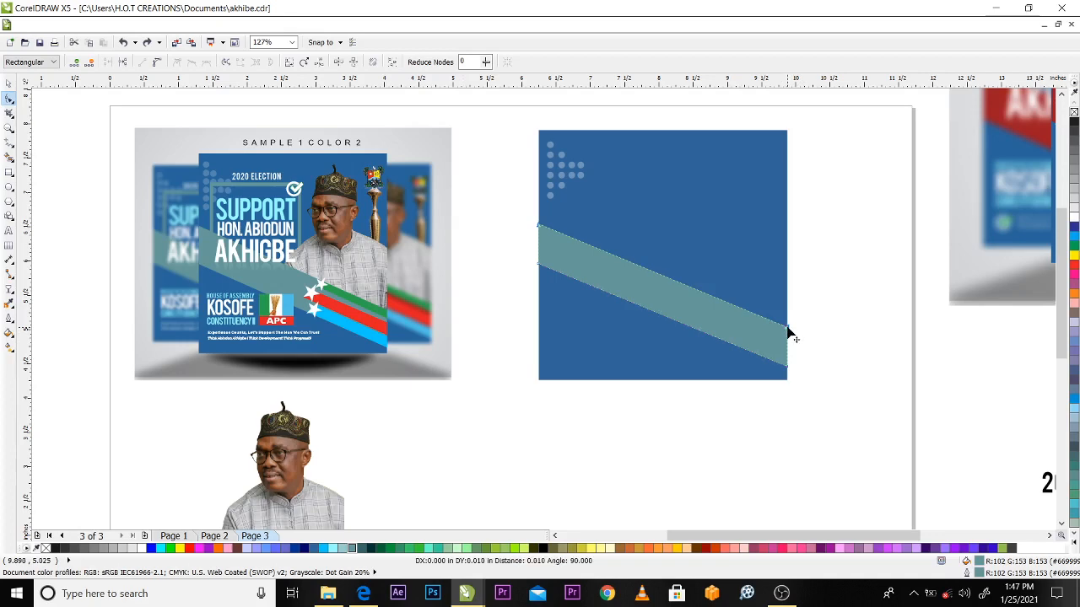
key("Up")
key("Up")
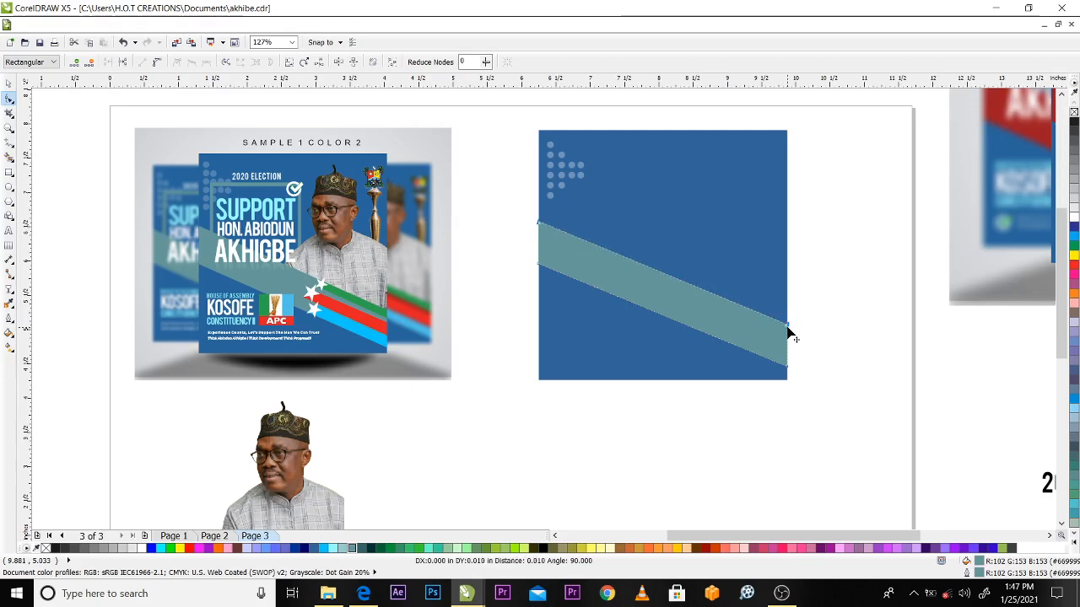
key("Up")
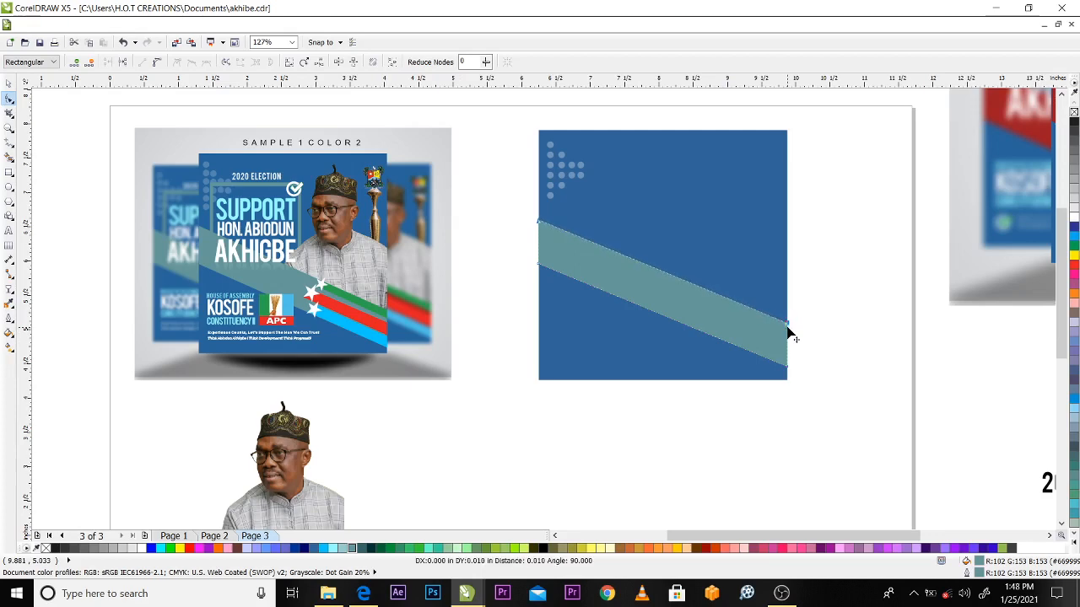
key("space")
left_click(818, 319)
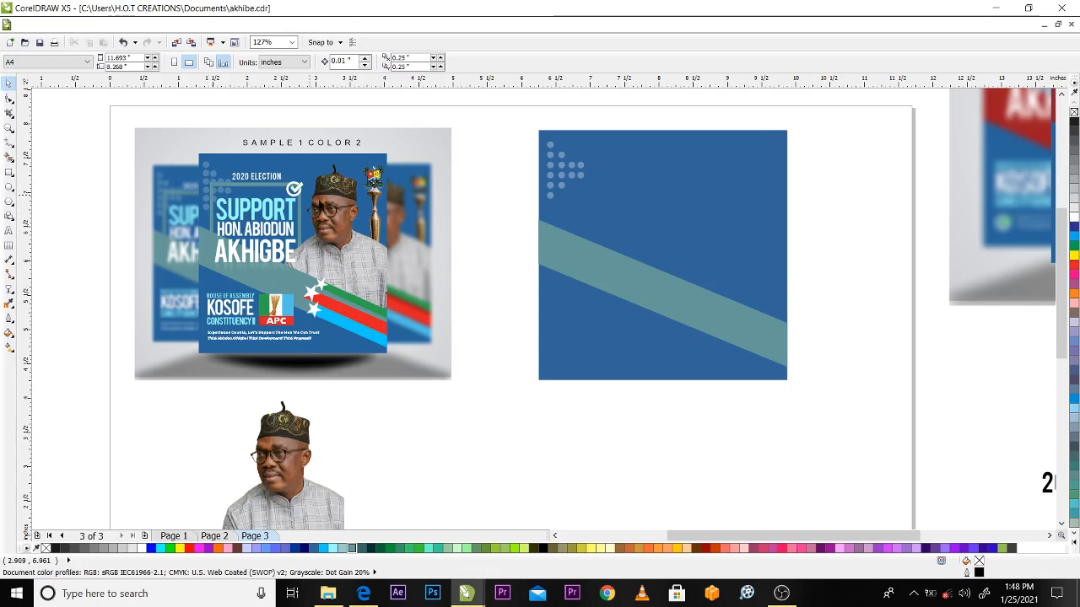
Draw a rectangle about 1.493 by 1.46 inches overlapping the dots and the band, and set its outline colour to #669999
left_click(9, 173)
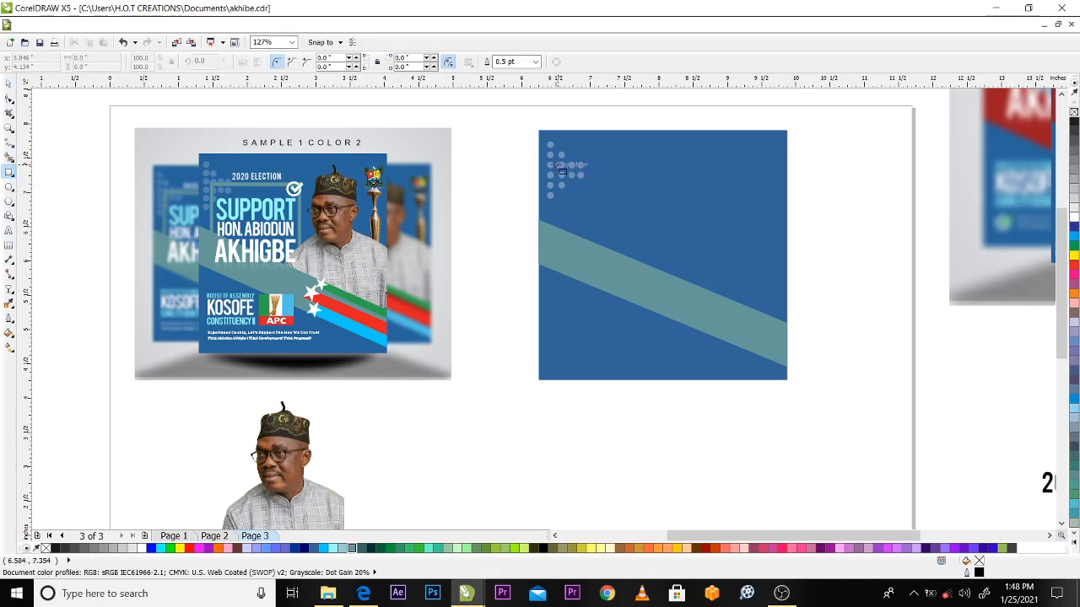
left_click_drag(558, 166, 661, 267)
key("space")
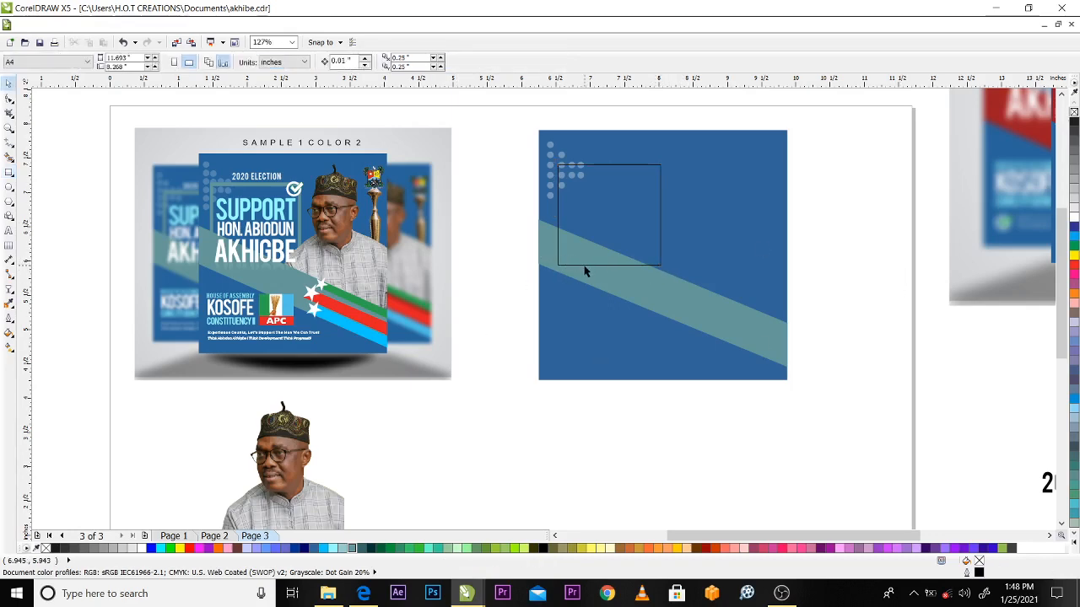
left_click(584, 262)
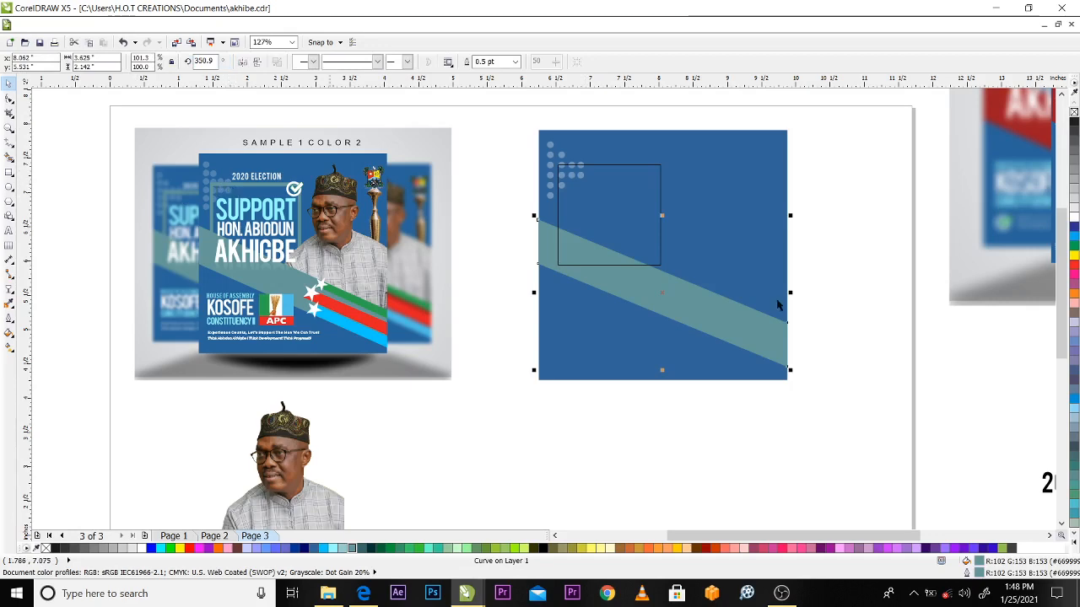
key("Escape")
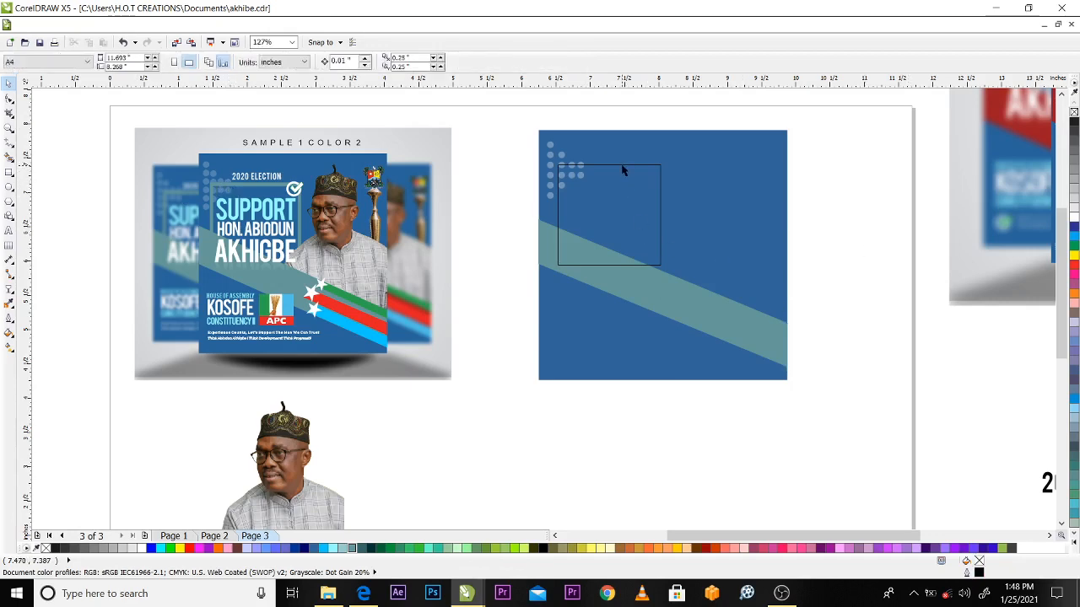
left_click(622, 166)
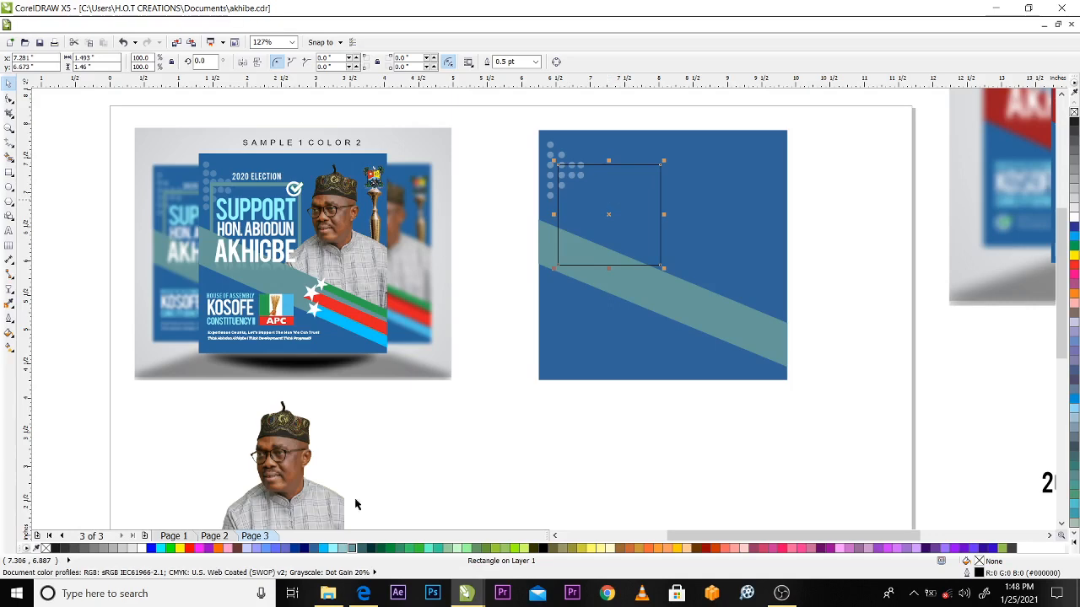
right_click(354, 548)
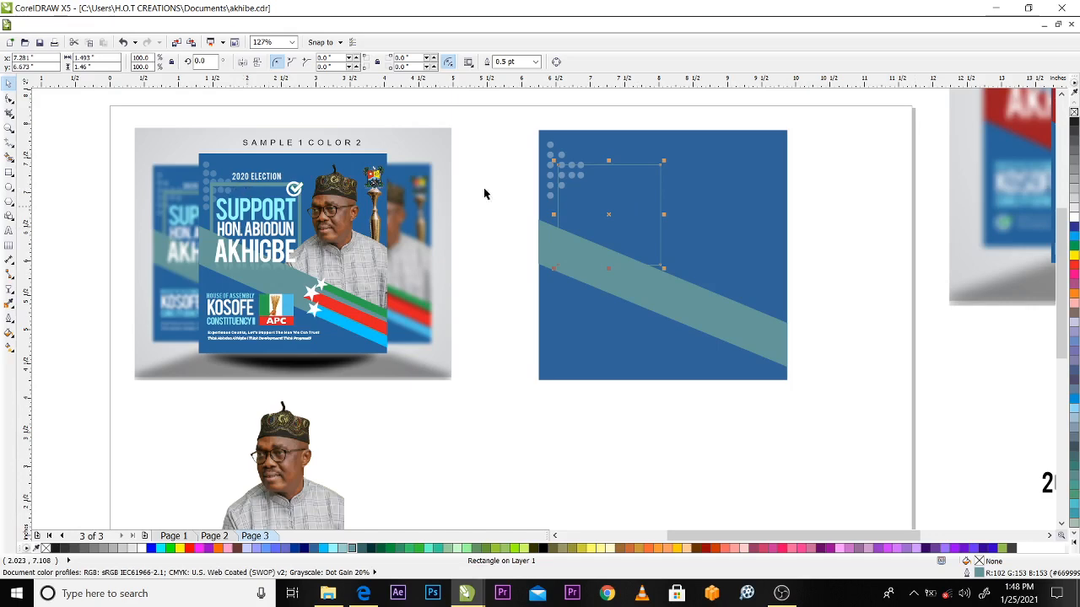
Set the outline width of the grey-teal rectangular frame to 4.0 pt
left_click(534, 63)
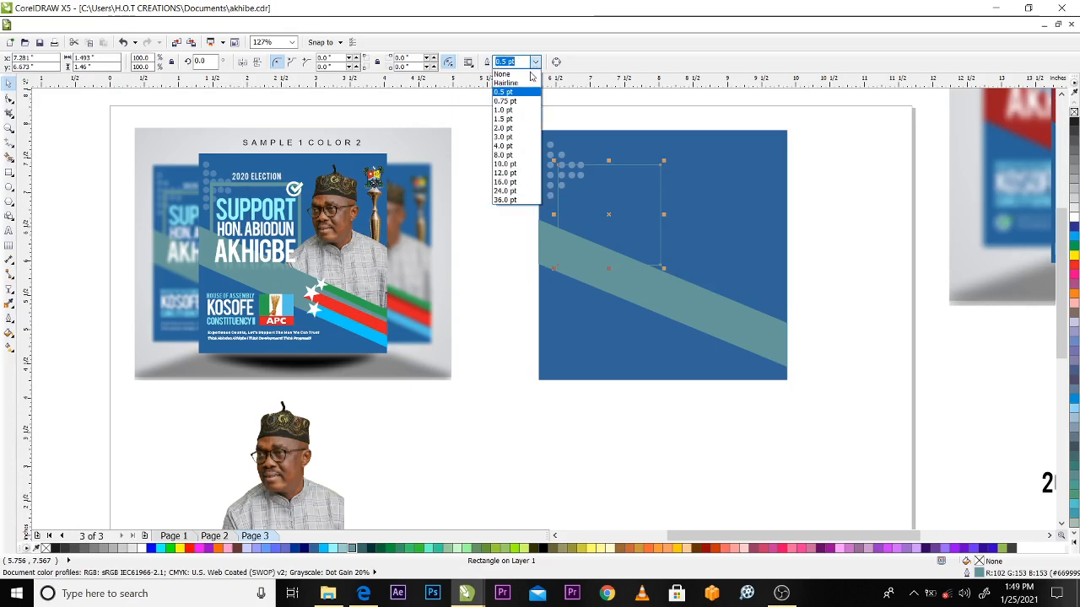
left_click(506, 137)
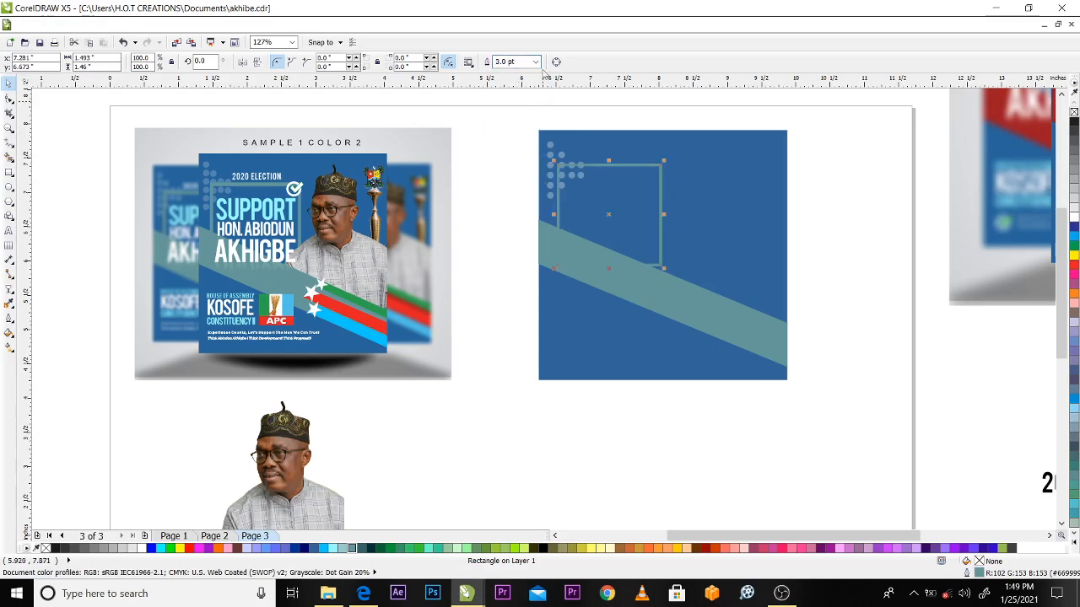
left_click(534, 62)
left_click(504, 147)
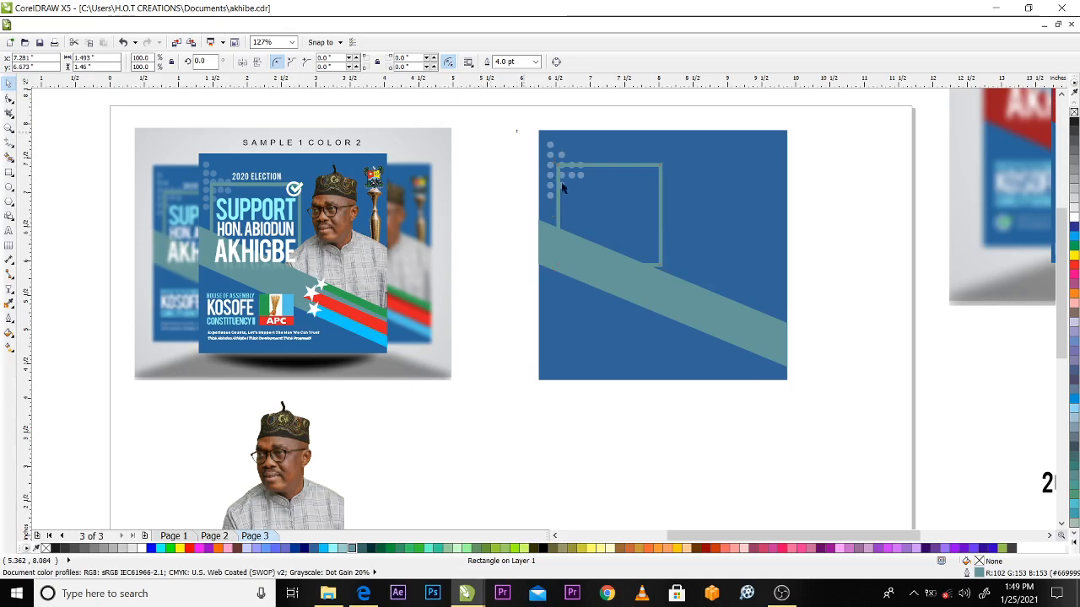
Enlarge the grouped dots in the blue square's upper-left corner proportionally to about 0.594 by 0.919 inch
left_click_drag(516, 130, 608, 218)
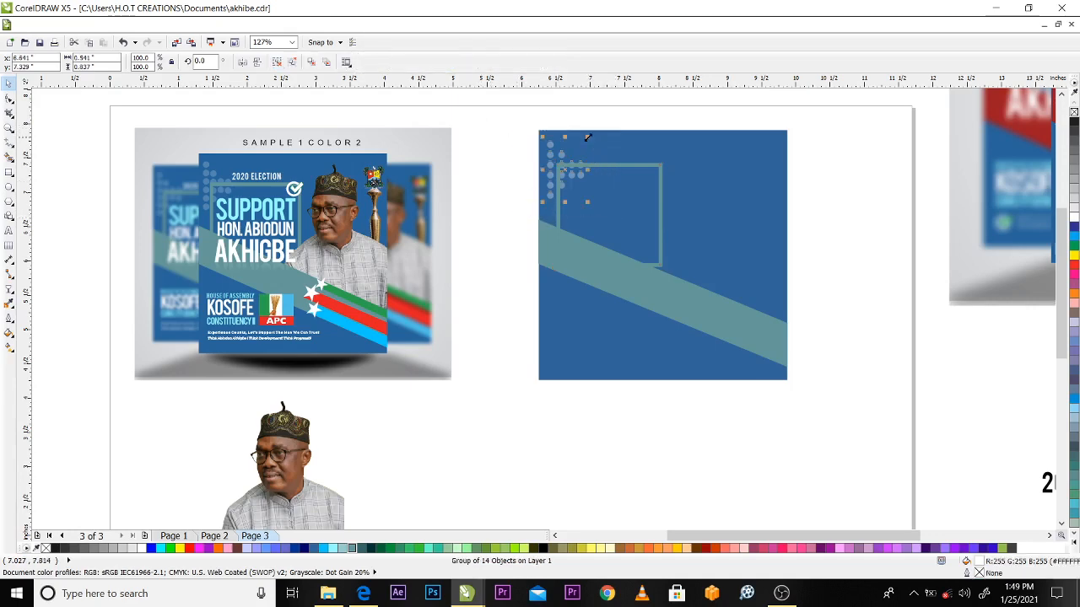
left_click_drag(589, 205, 593, 209)
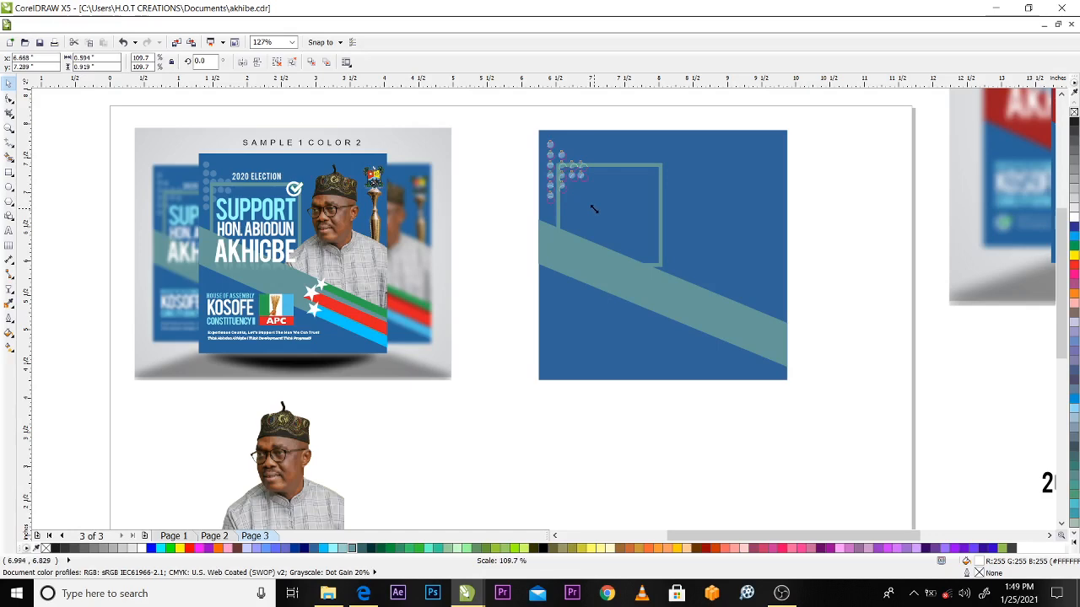
left_click(479, 161)
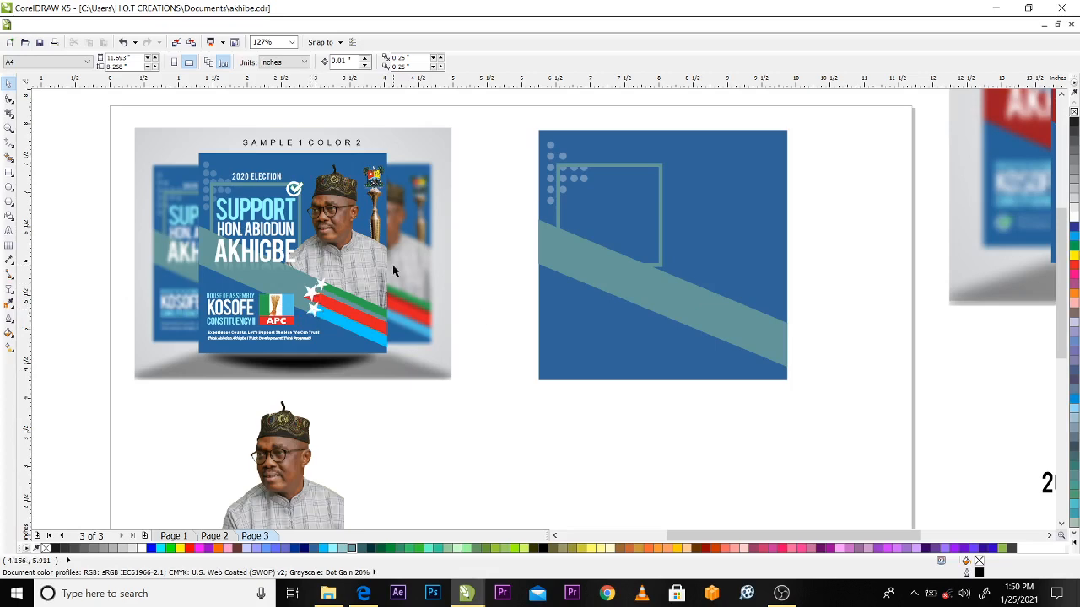
Draw a five-pointed star about 0.32 by 0.297 inch below the diagonal band, fill it white and remove its outline
left_click(12, 208)
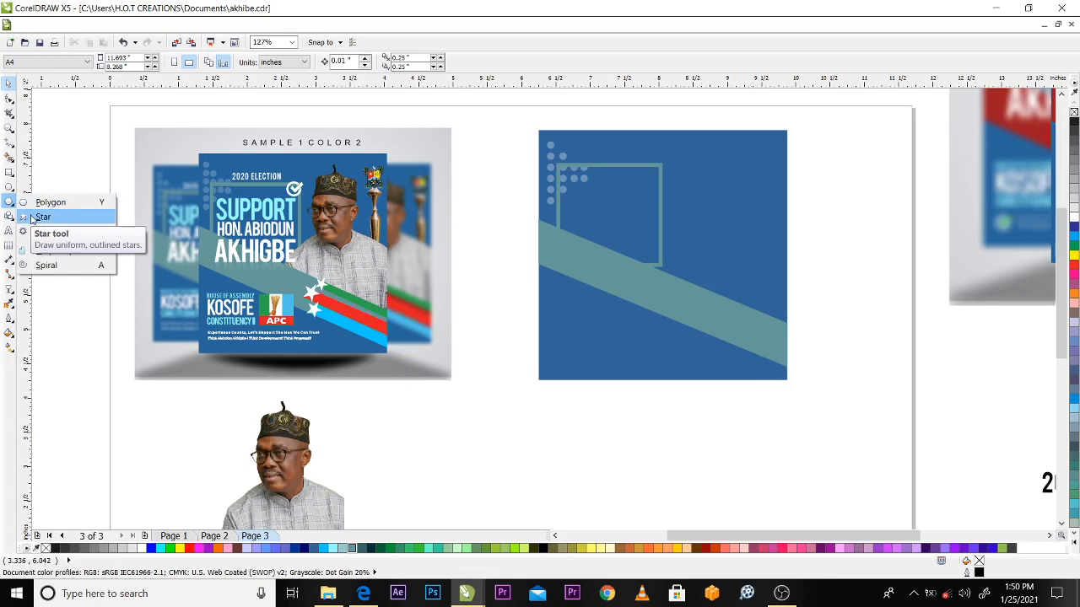
left_click(33, 217)
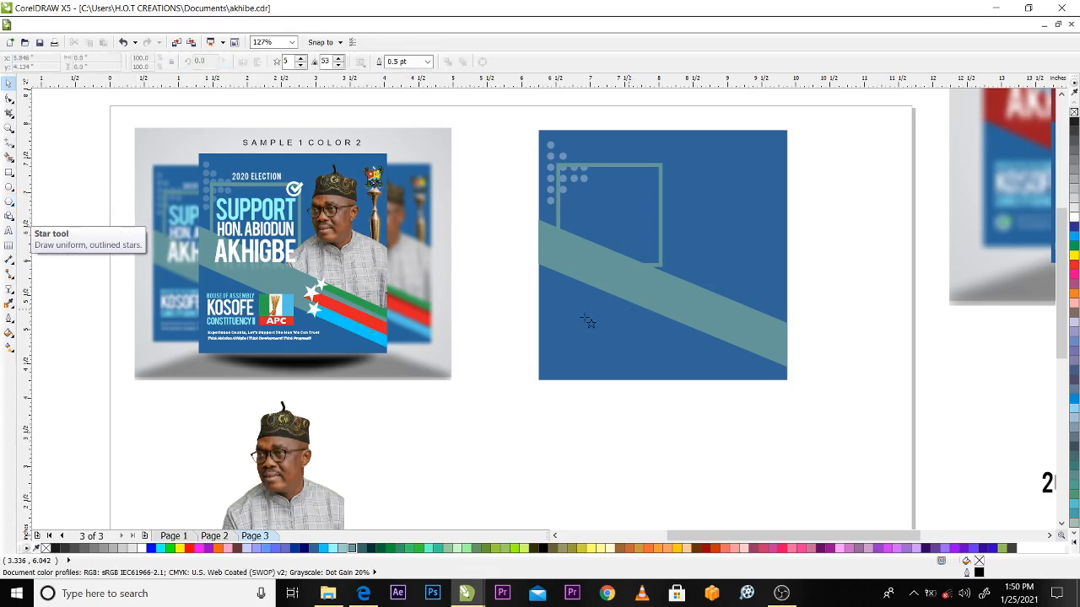
left_click_drag(585, 316, 608, 339)
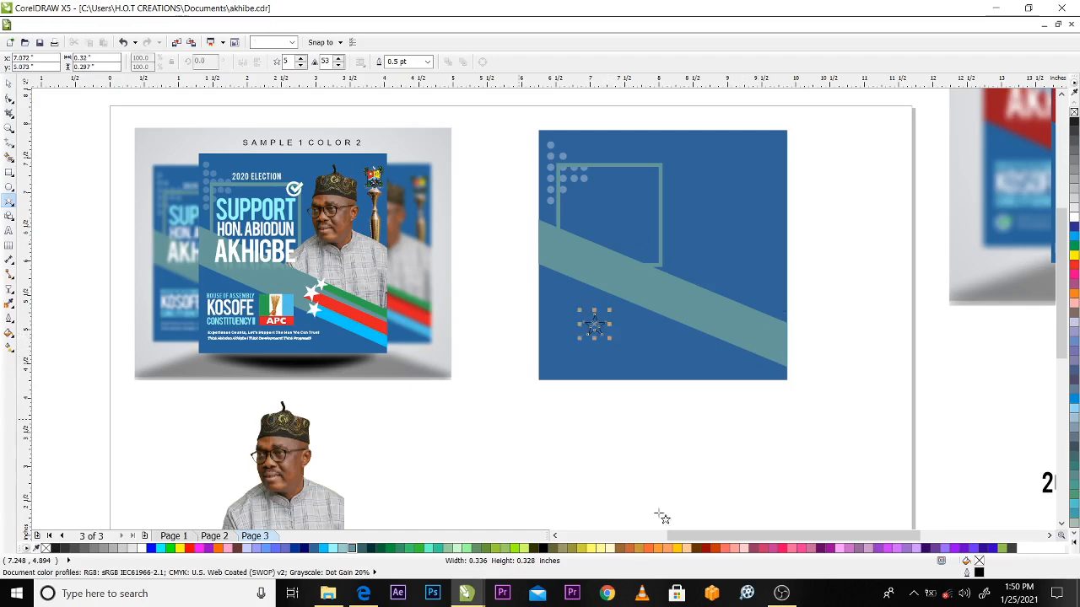
left_click(144, 548)
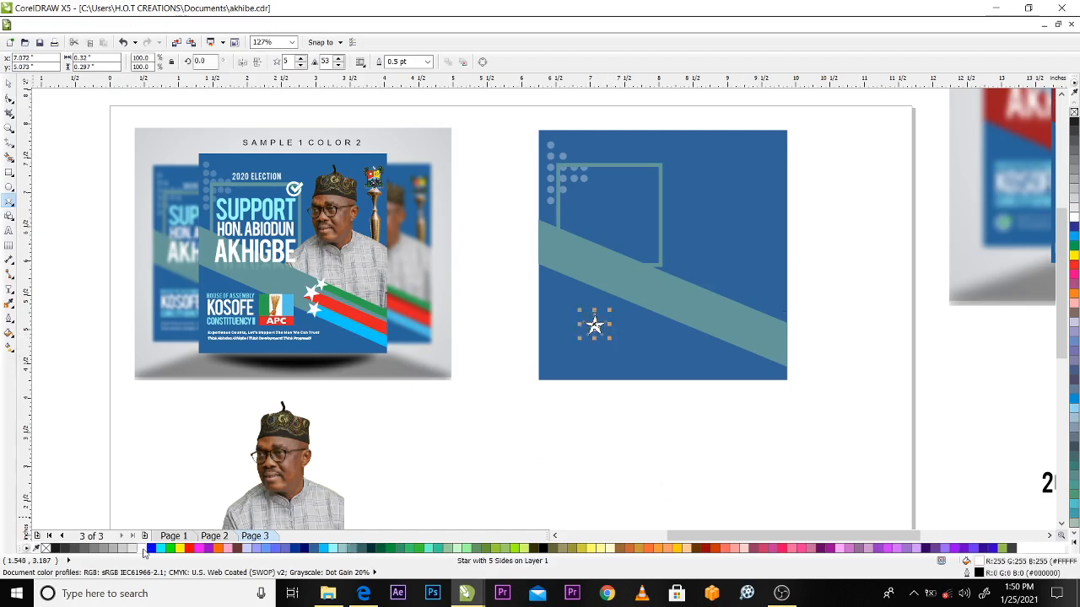
right_click(47, 548)
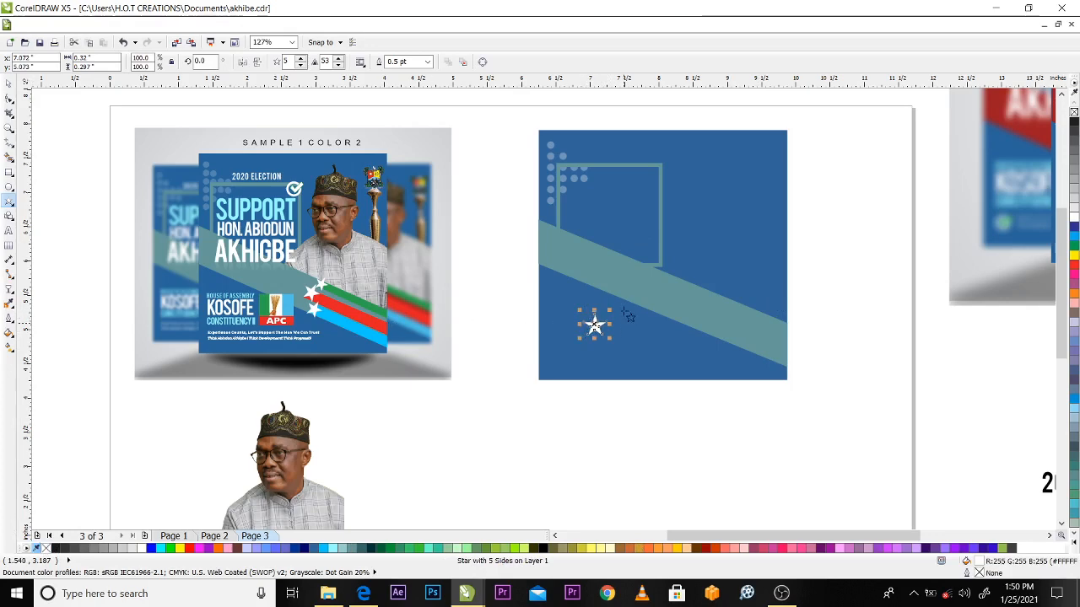
Shrink the star to about 0.262 by 0.244 inch and move it onto the diagonal band's lower edge
key("space")
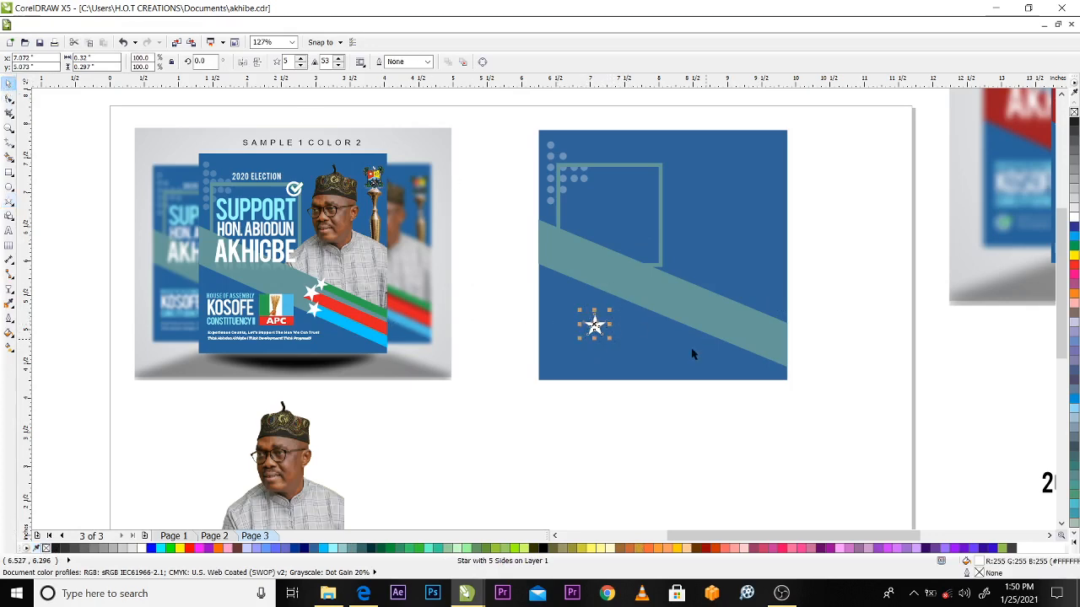
left_click_drag(610, 339, 700, 323)
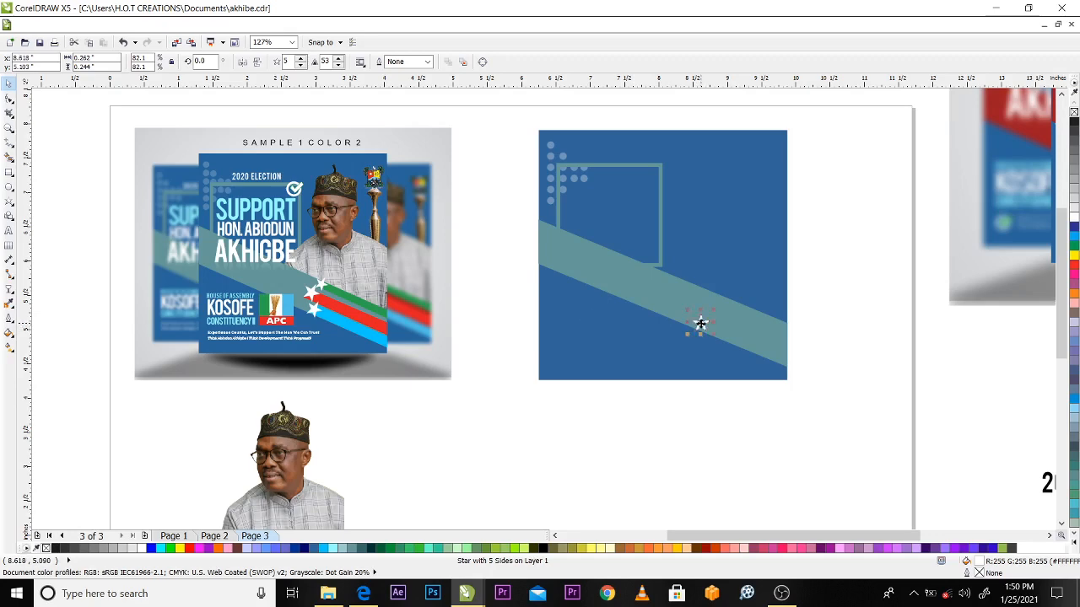
left_click(833, 314)
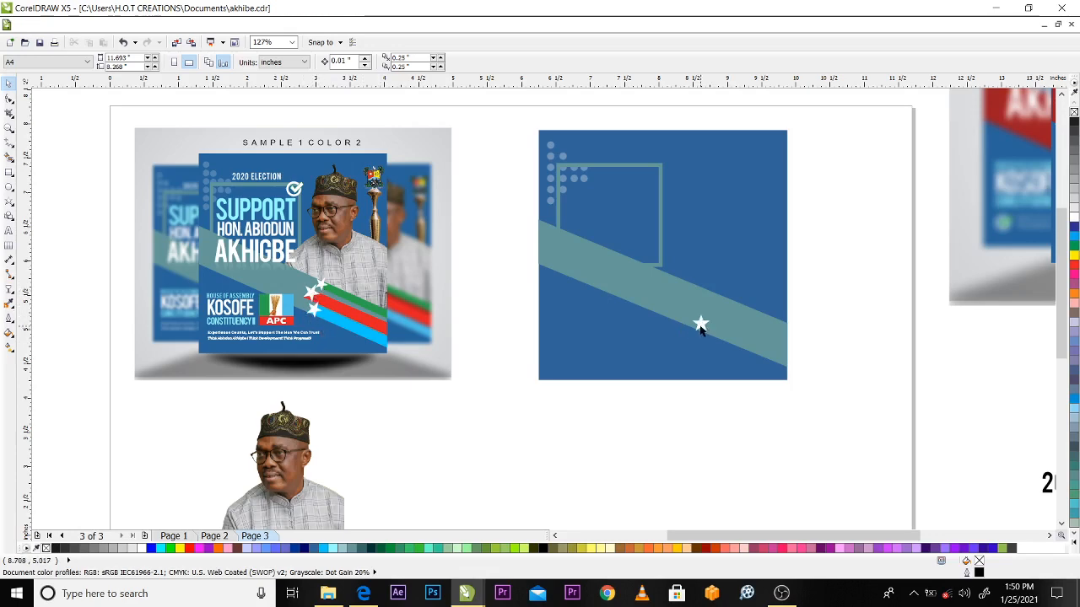
left_click(700, 323)
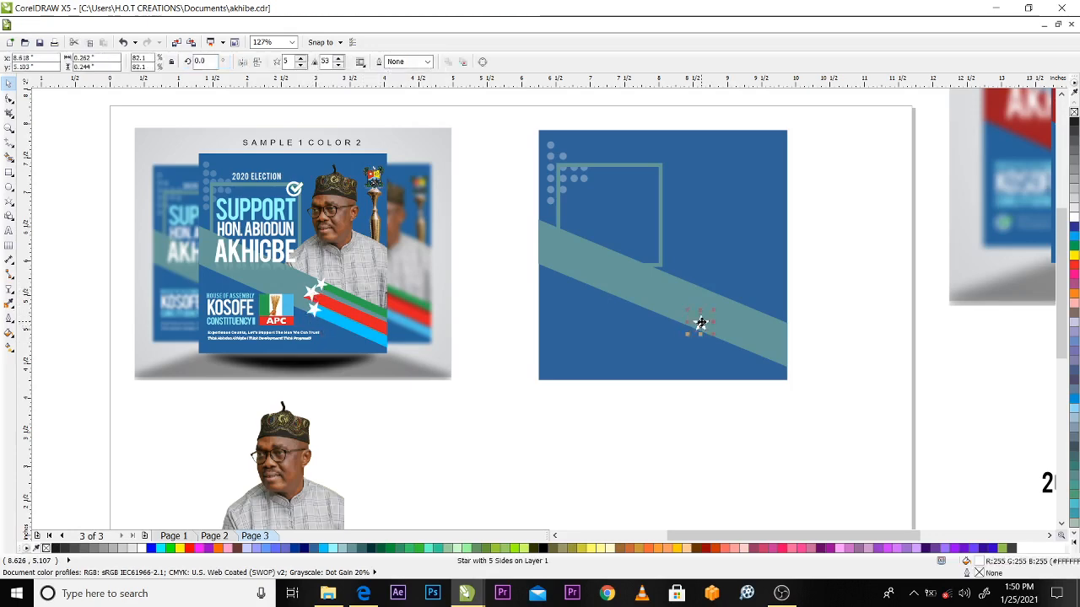
left_click(699, 317)
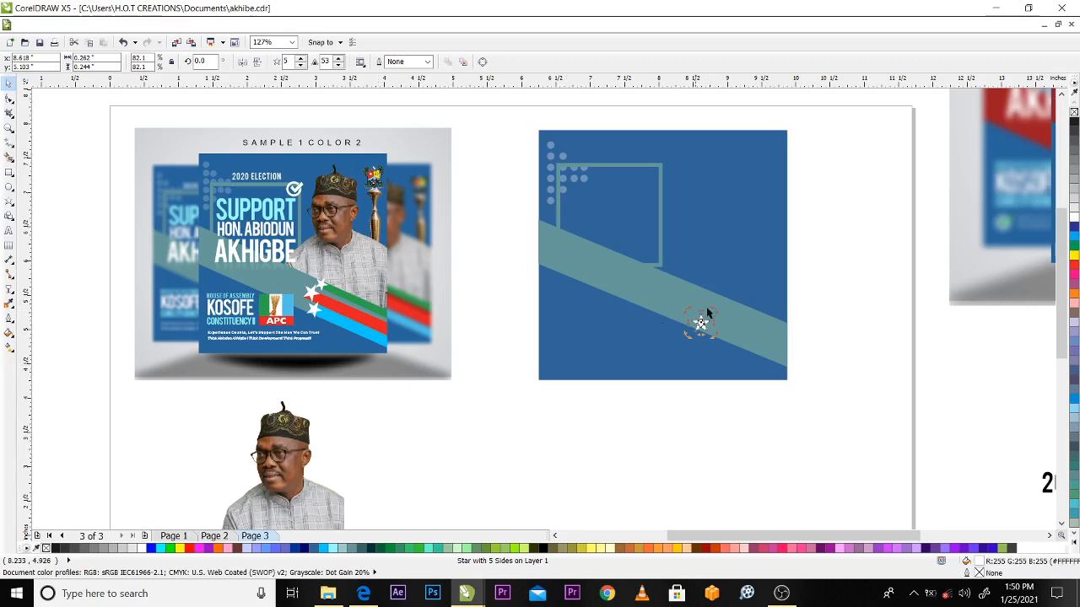
left_click(839, 335)
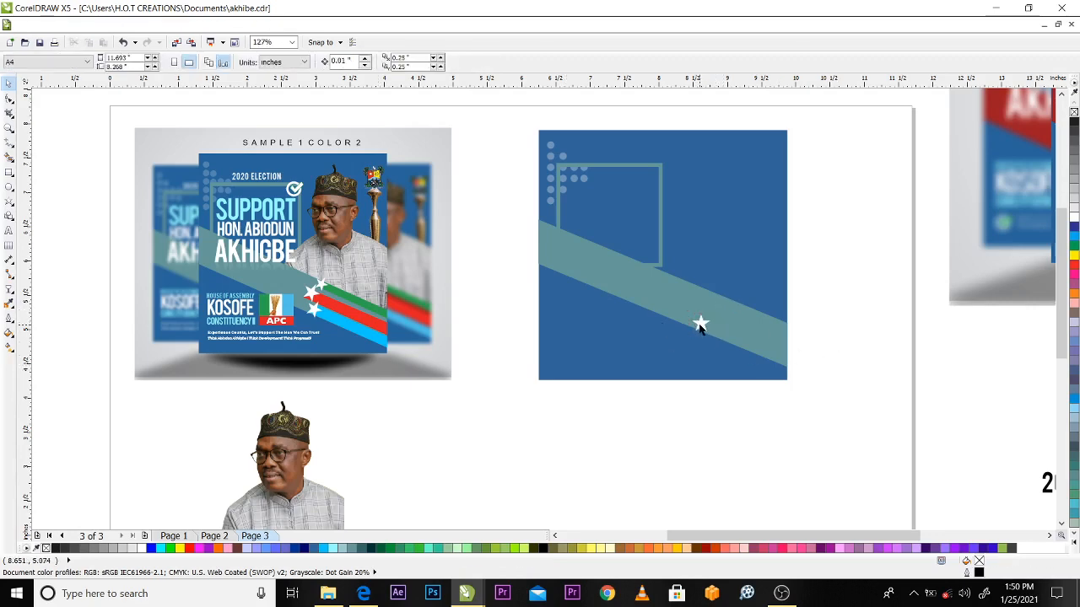
Tilt the star clockwise to a rotation angle of about 337.7 degrees
left_click(700, 325)
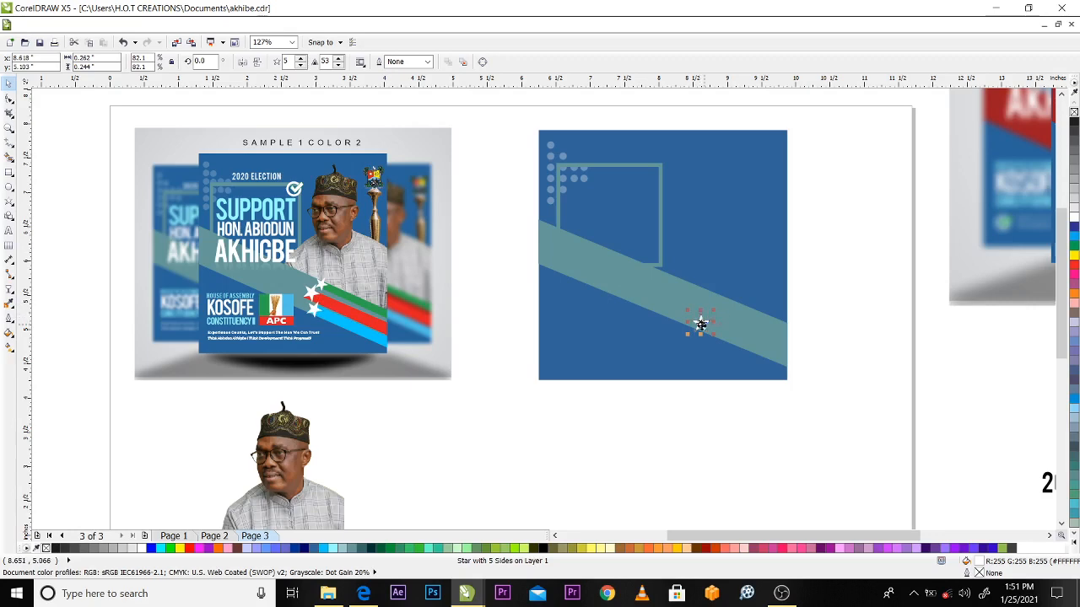
left_click(701, 324)
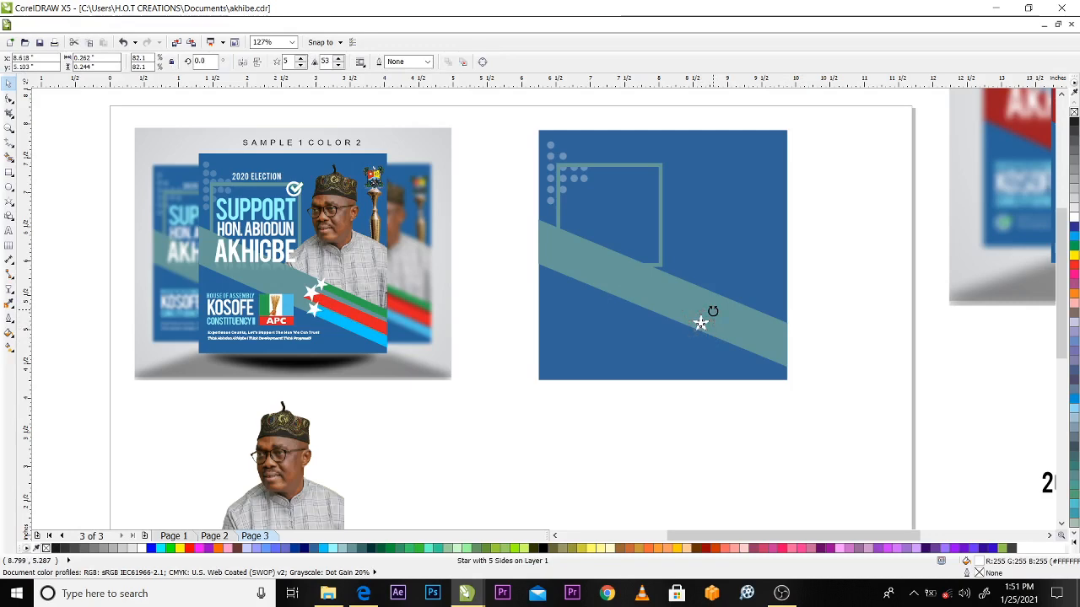
left_click_drag(713, 311, 718, 317)
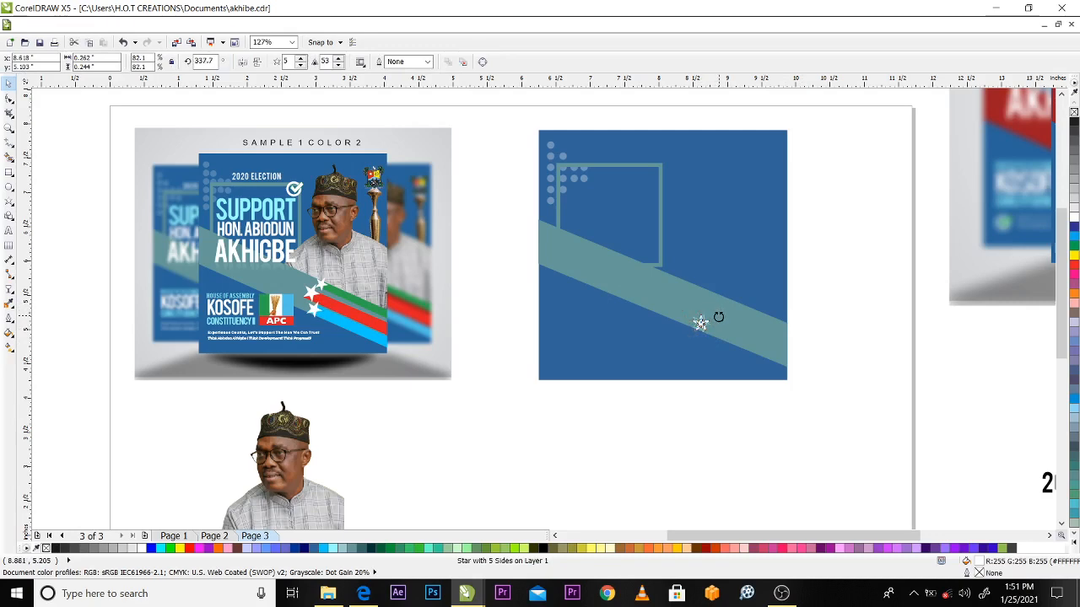
left_click(841, 309)
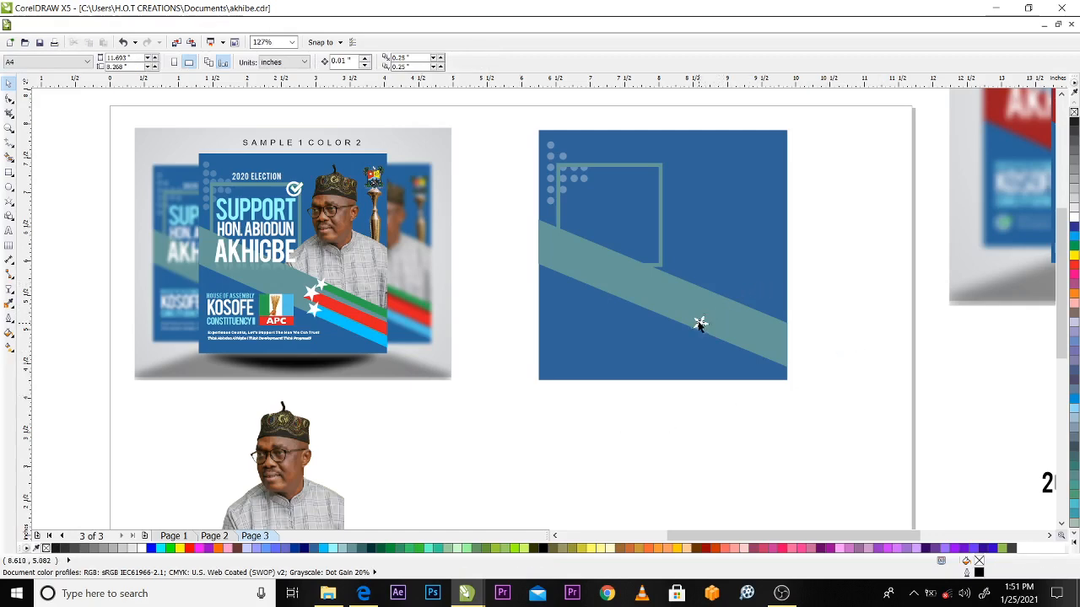
Duplicate the tilted star twice, placing one copy up and to its left and another near the band's upper edge
left_click(697, 317)
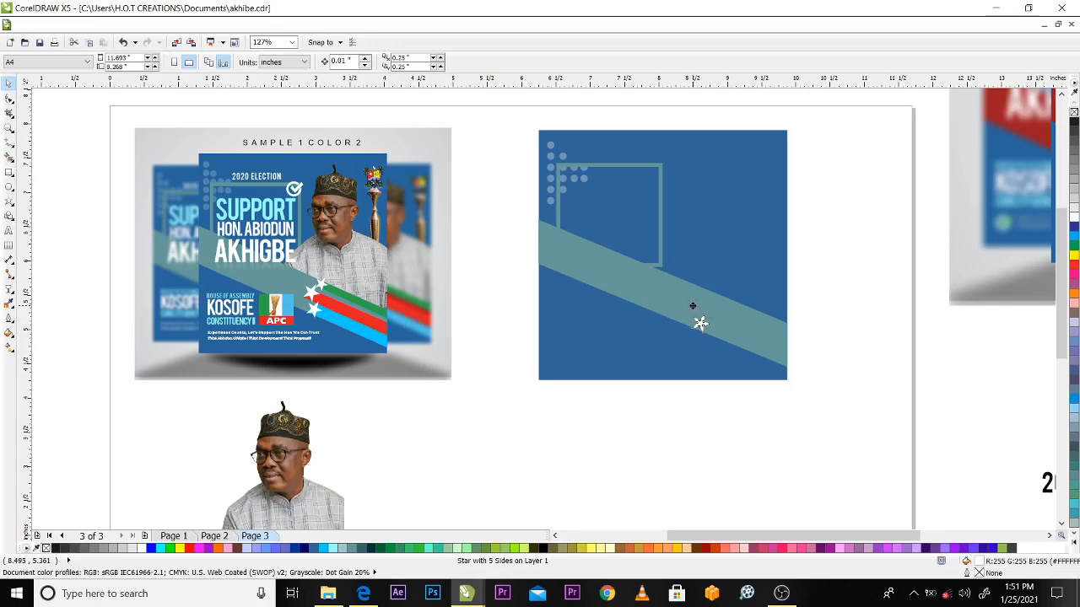
left_click(692, 307)
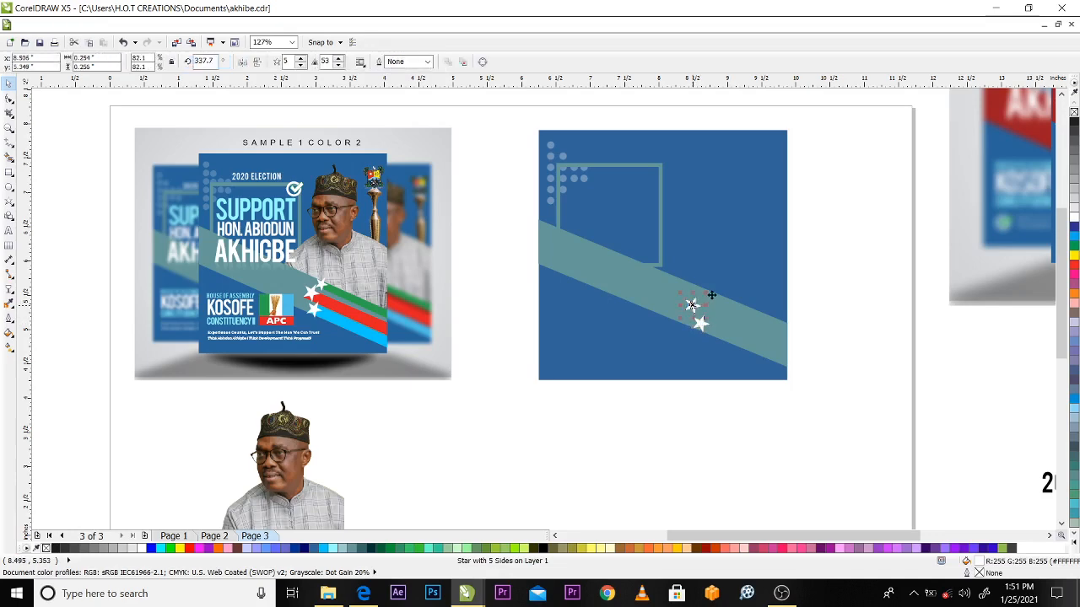
left_click_drag(711, 295, 708, 294)
right_click(708, 294)
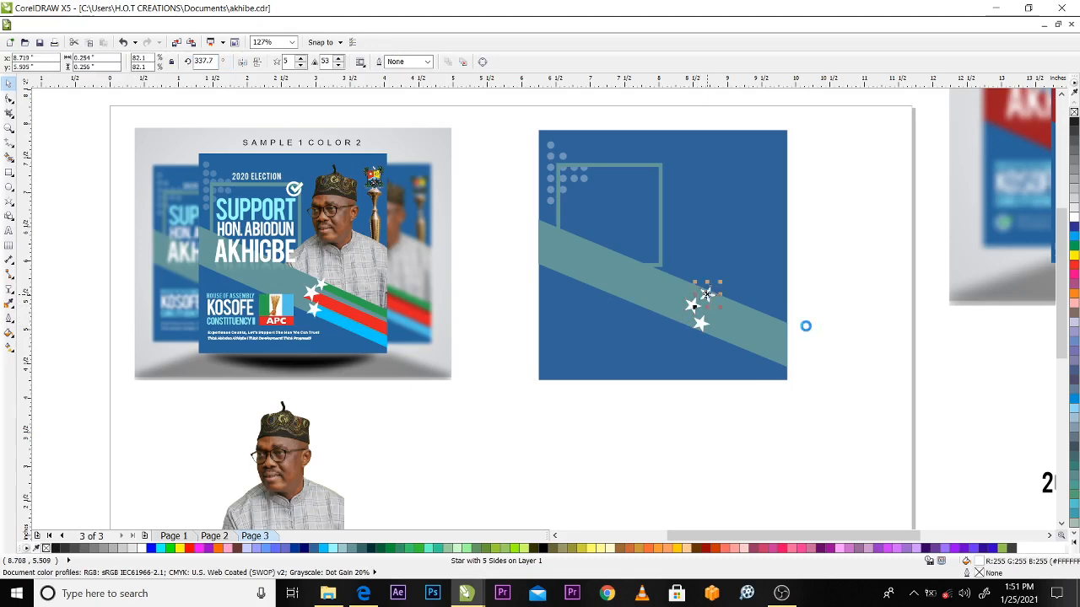
left_click(845, 340)
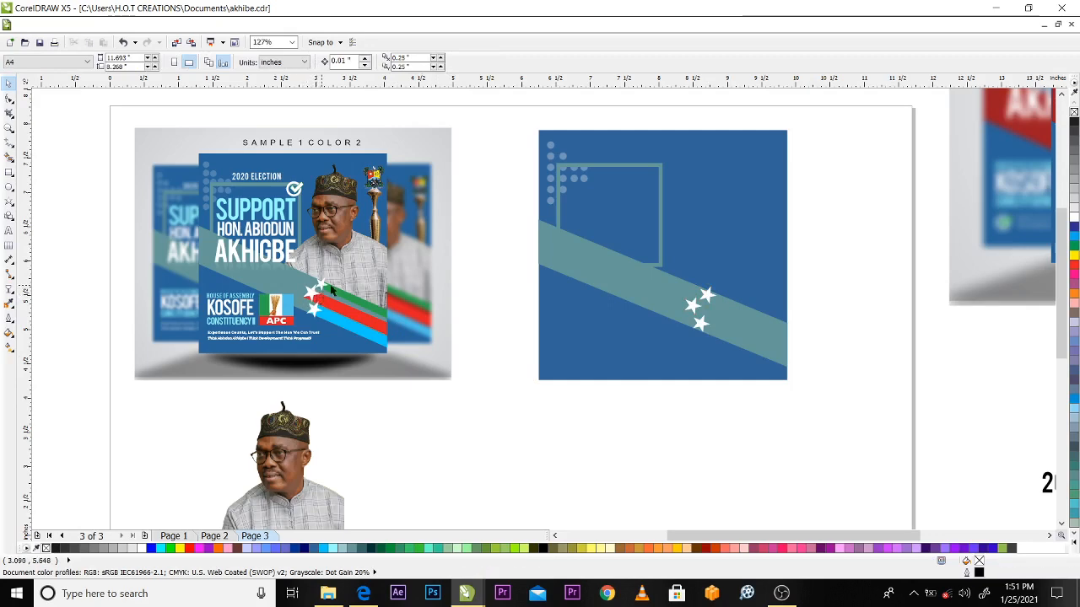
Shrink the star at the band's upper edge slightly and enlarge the middle star to about 0.285 by 0.288 inch
left_click(709, 294)
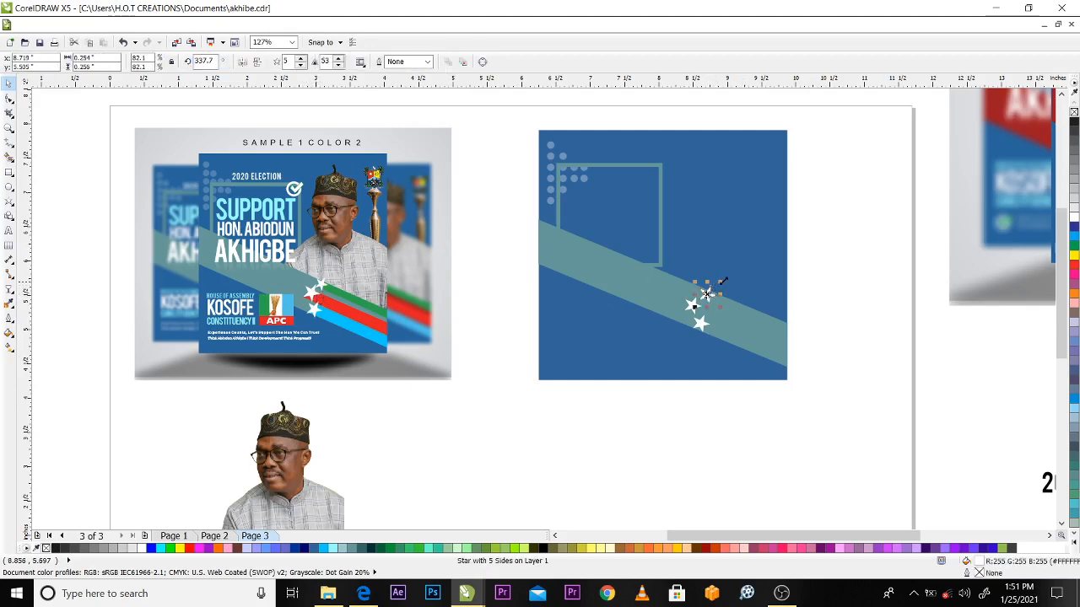
key("z")
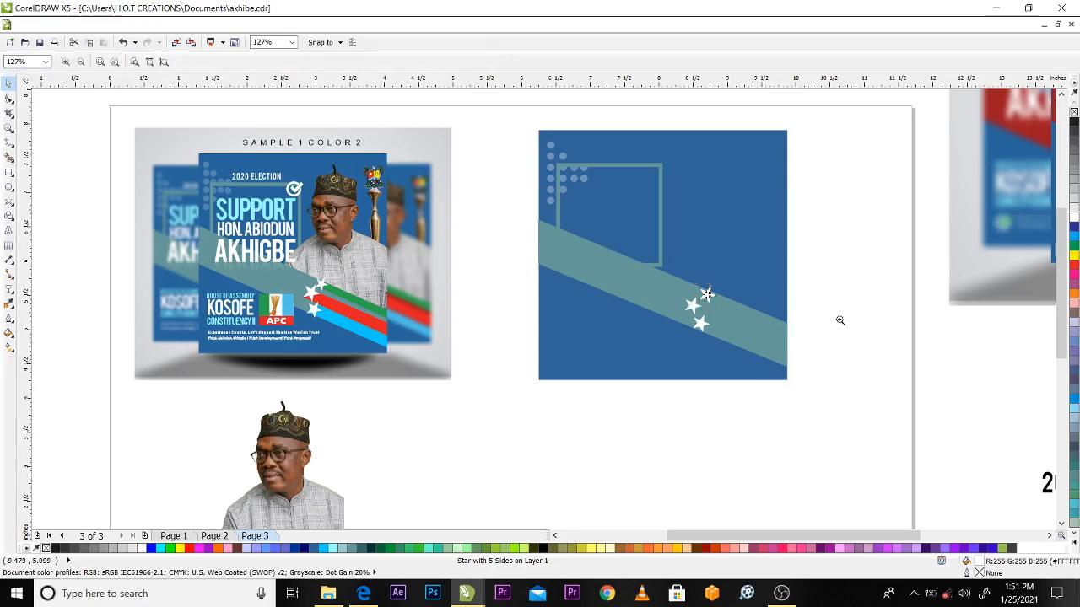
left_click_drag(532, 127, 825, 405)
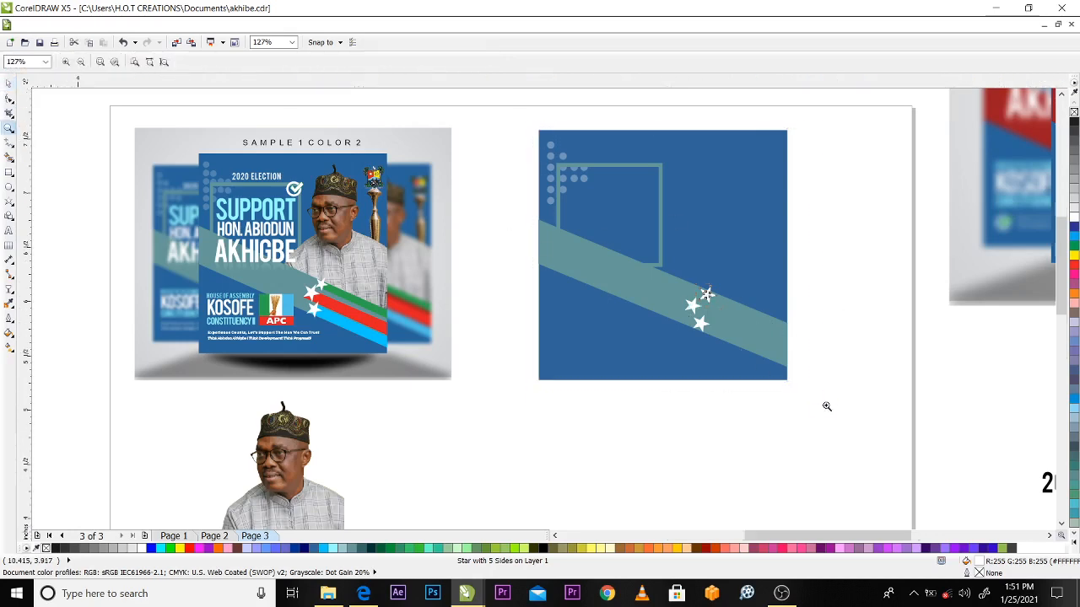
key("space")
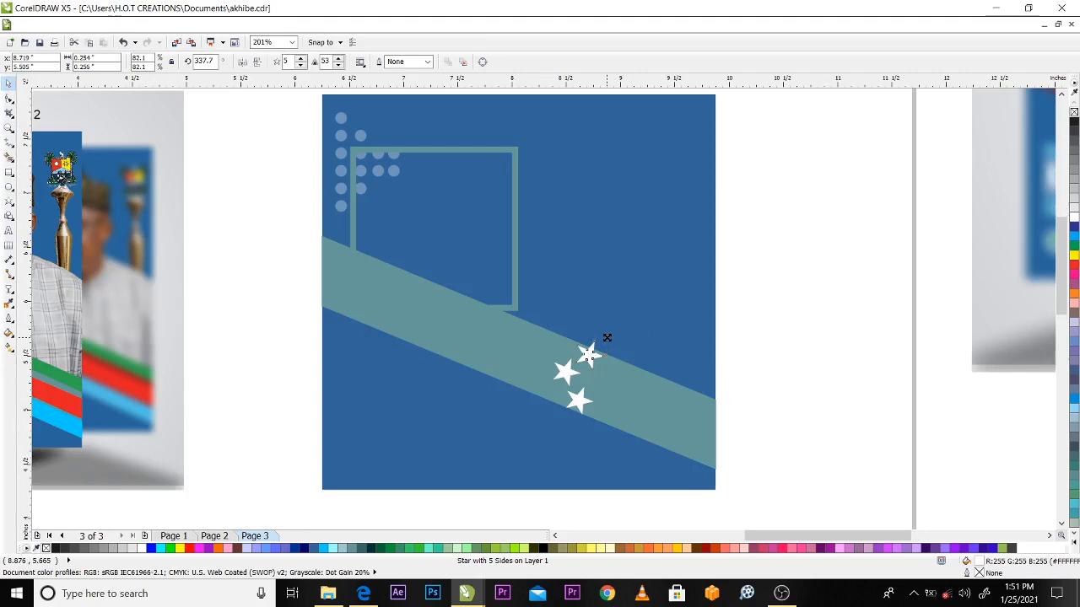
left_click_drag(606, 337, 602, 339)
left_click(580, 358)
left_click_drag(583, 354, 589, 348)
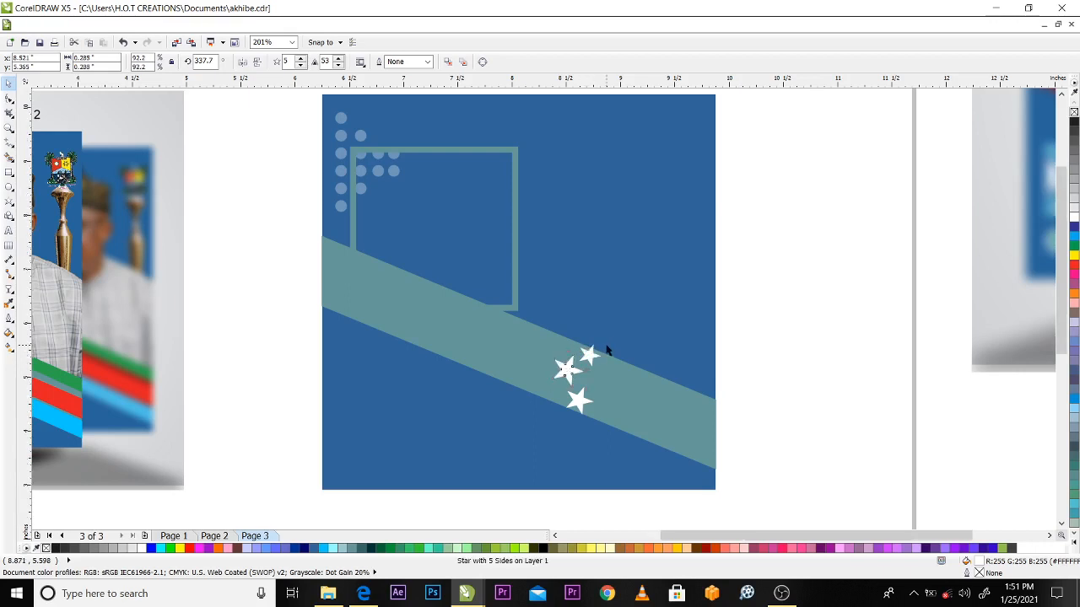
scroll(604, 350, "down", 2)
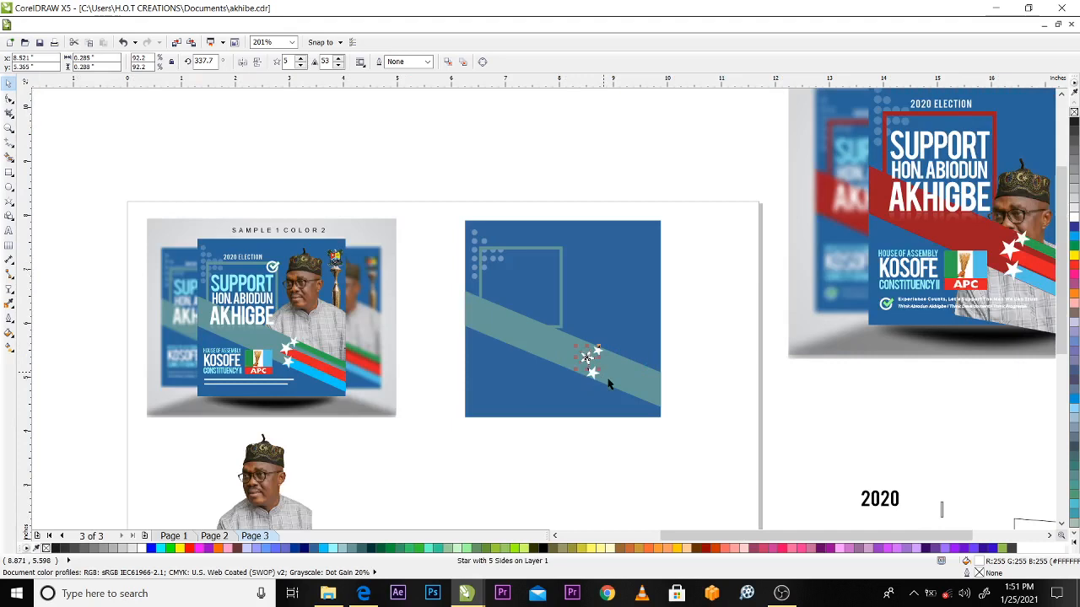
left_click(704, 362)
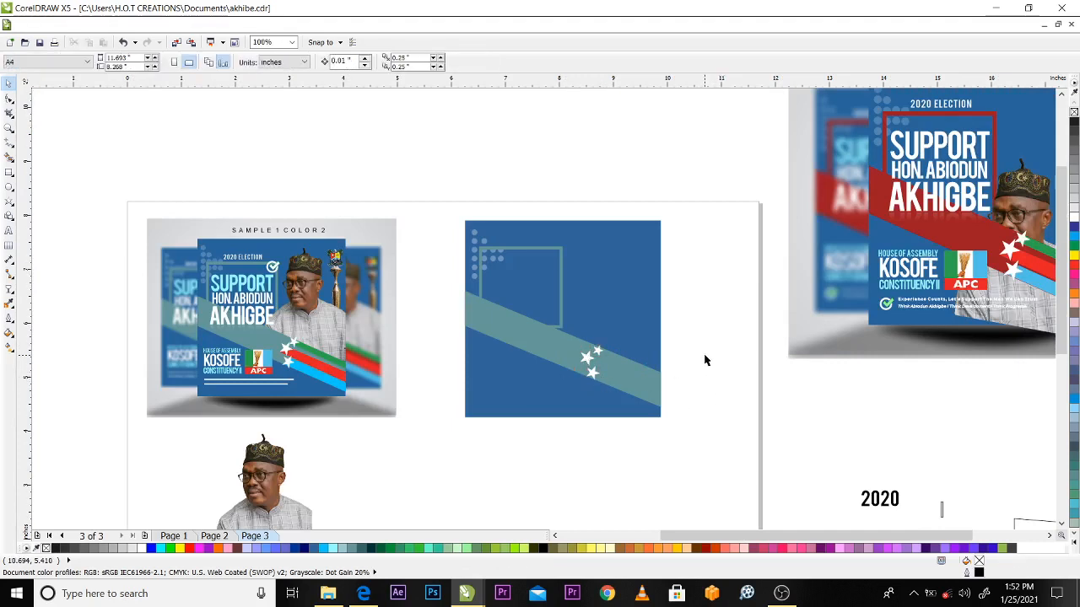
Enlarge the middle star further to about 0.344 by 0.348 inch and position it close against the small upper star
key("z")
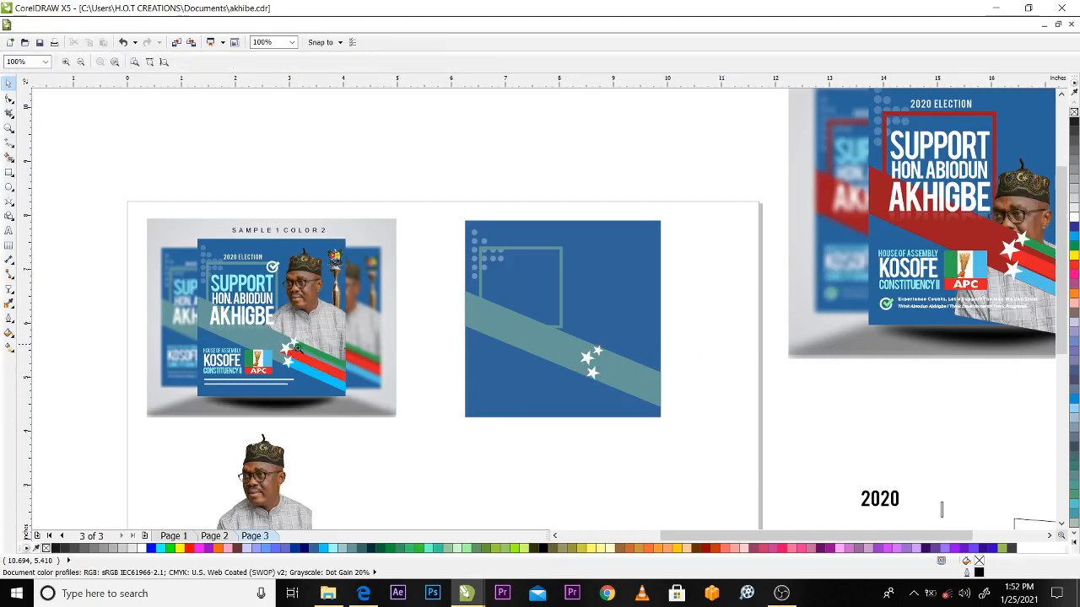
left_click_drag(465, 310, 725, 416)
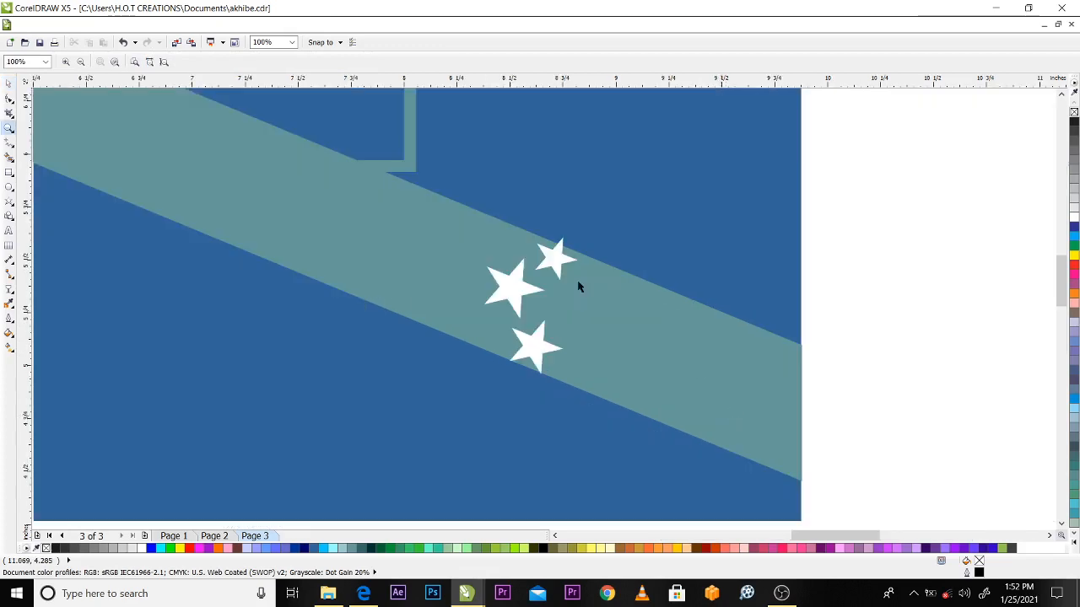
left_click(522, 280)
left_click_drag(554, 253, 560, 244)
left_click_drag(518, 281, 521, 290)
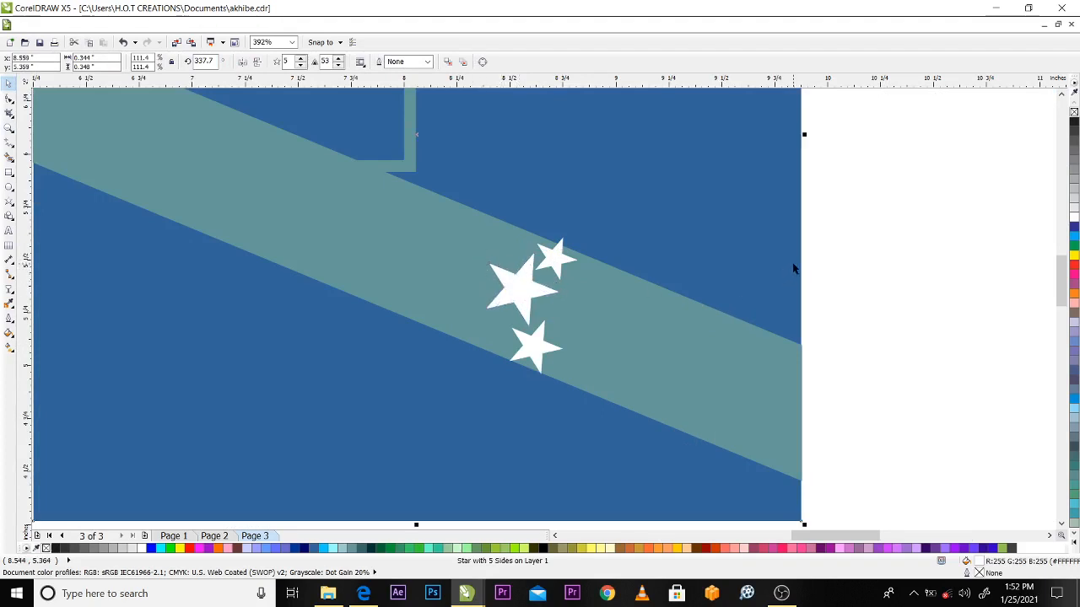
Shrink the middle star on the diagonal band to about 0.284 by 0.286 inch
scroll(793, 268, "down", 2)
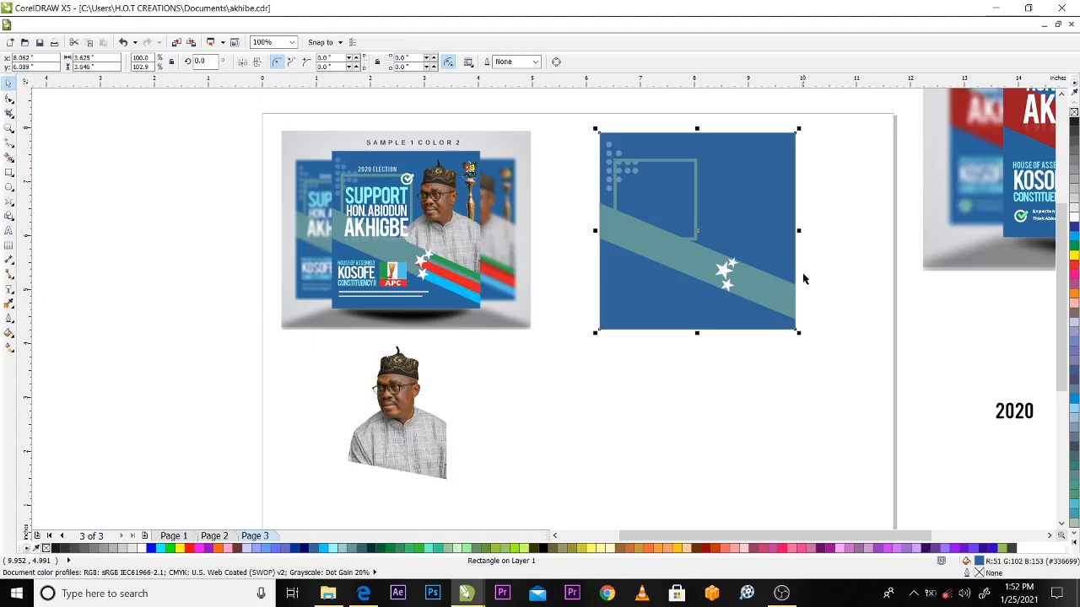
key("z")
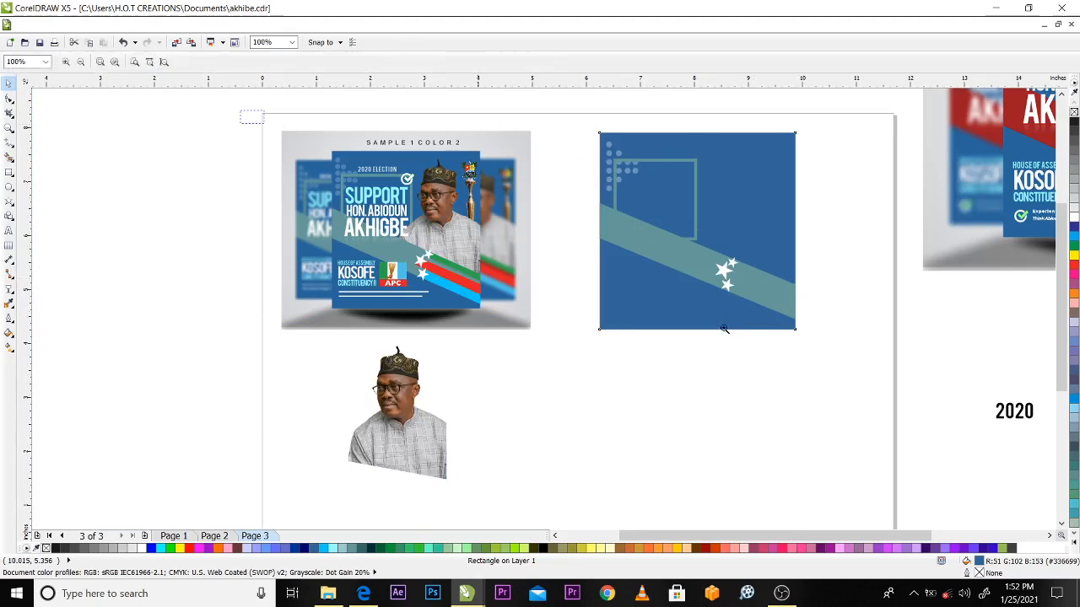
left_click_drag(724, 329, 891, 391)
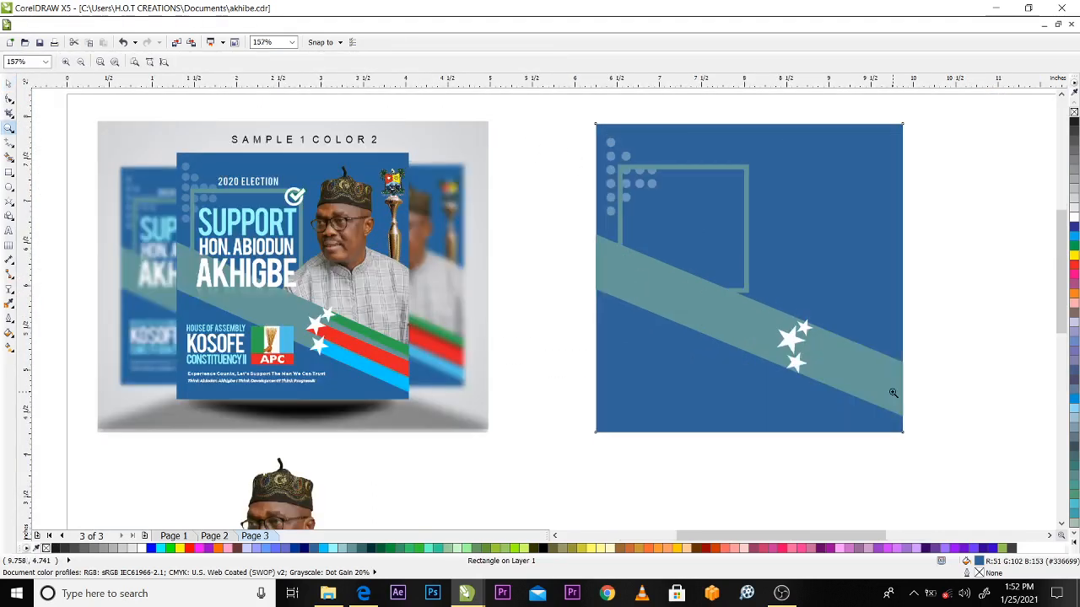
key("space")
left_click(791, 342)
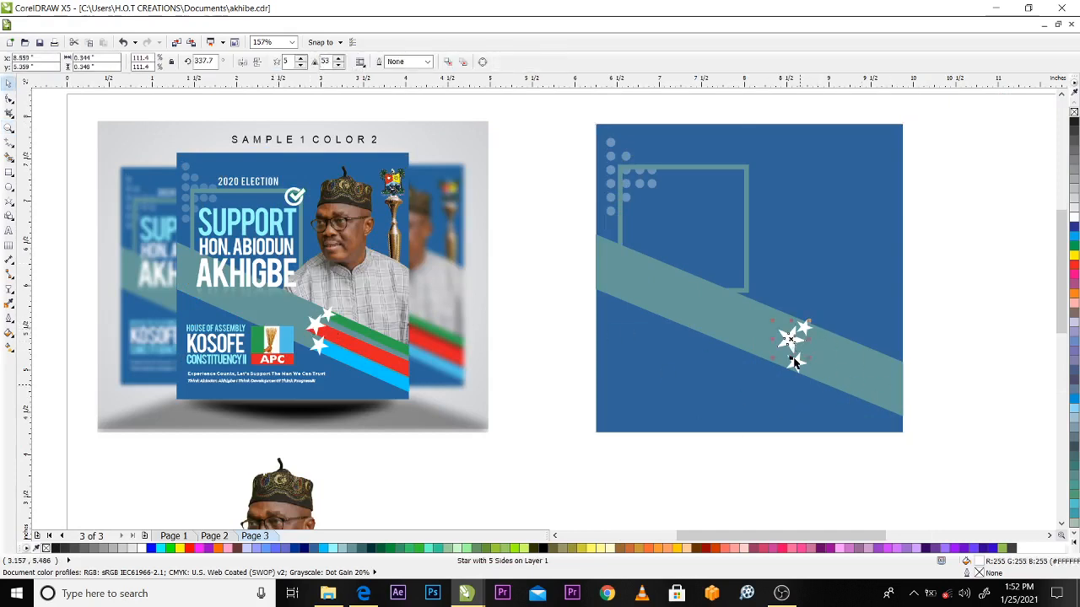
key("F2")
left_click(807, 321)
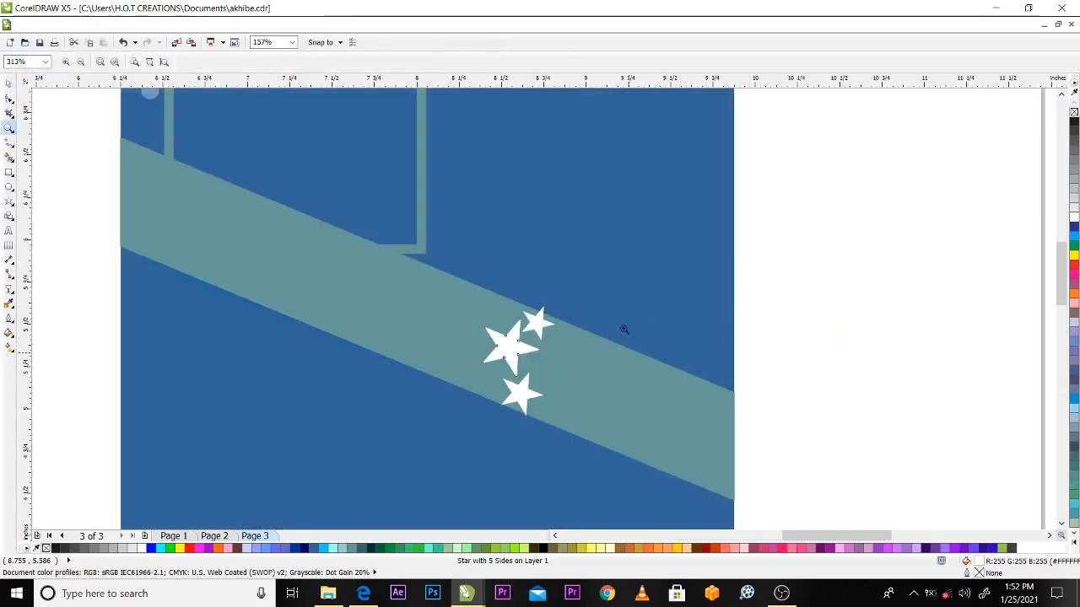
key("space")
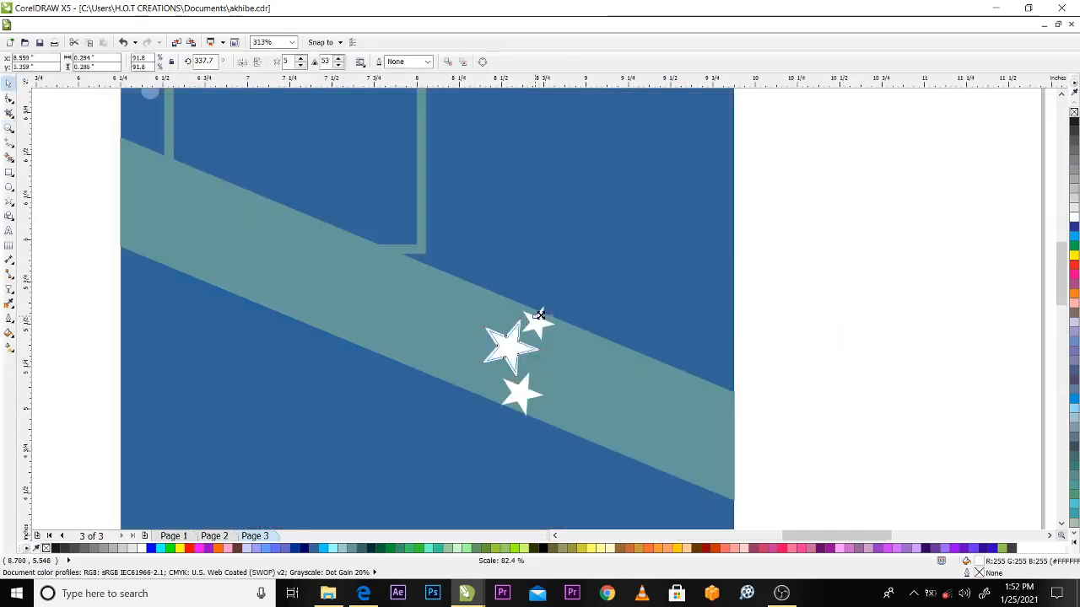
left_click(788, 310)
scroll(788, 311, "down", 3)
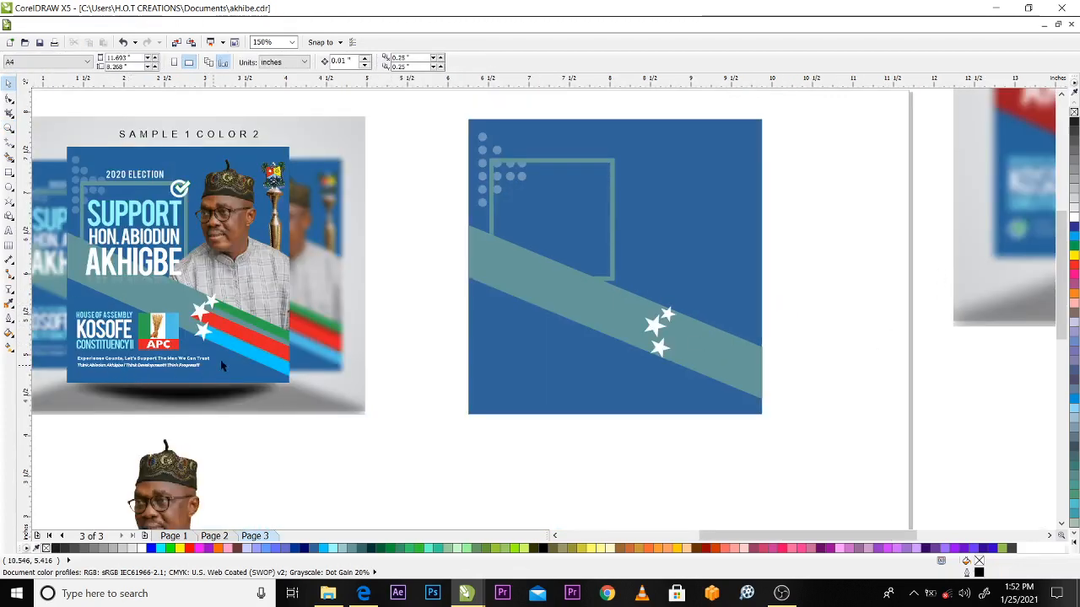
Try to scale the diagonal band down about its centre to about 1.607 by 0.949 inch
left_click(241, 354)
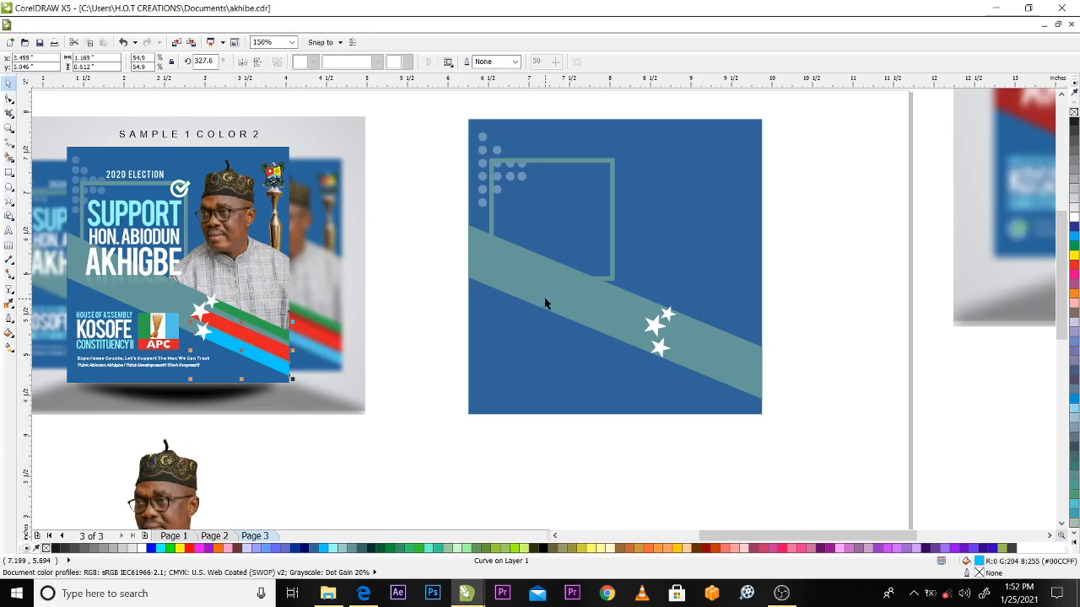
left_click(595, 306)
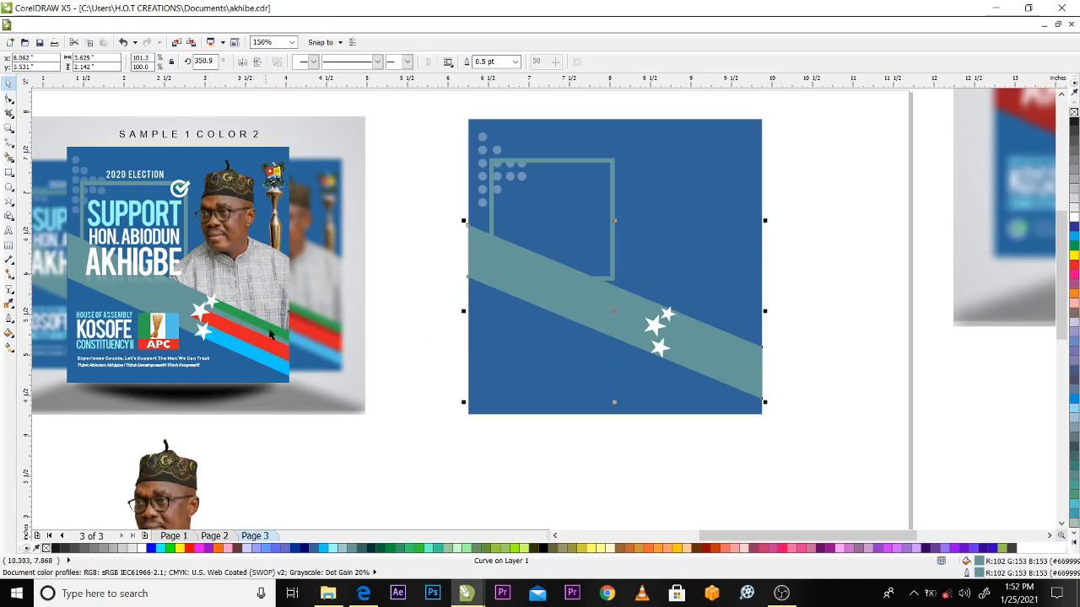
left_click(765, 222)
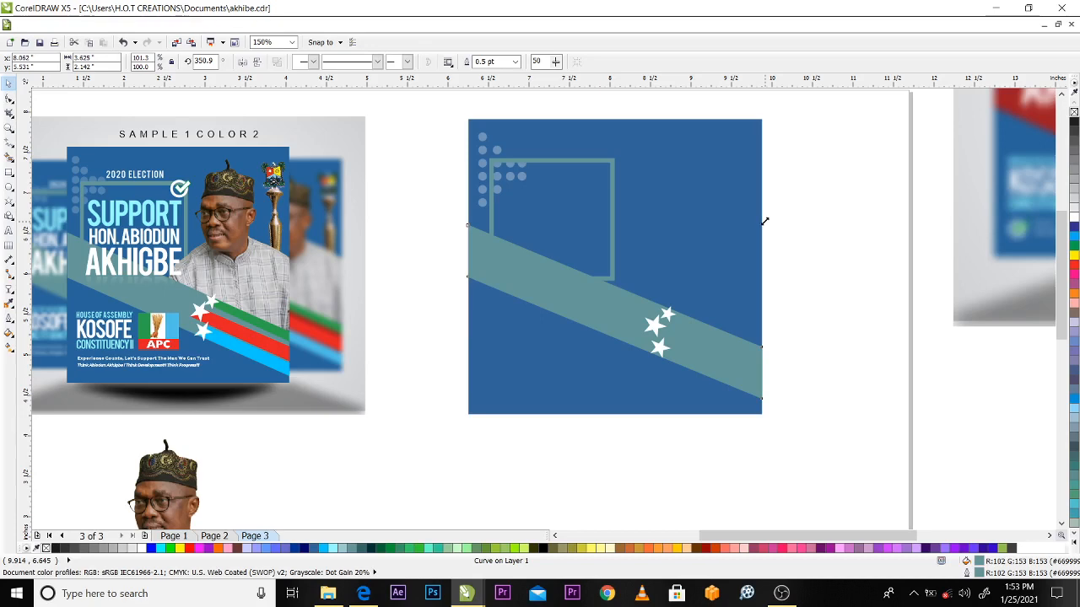
left_click_drag(765, 222, 684, 245)
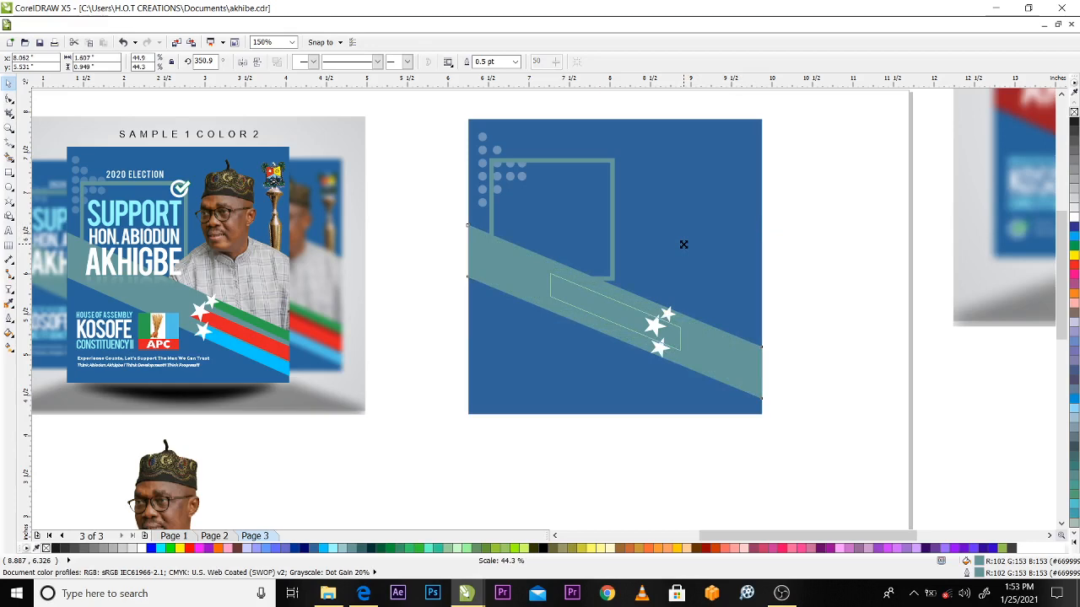
left_click_drag(683, 244, 683, 245)
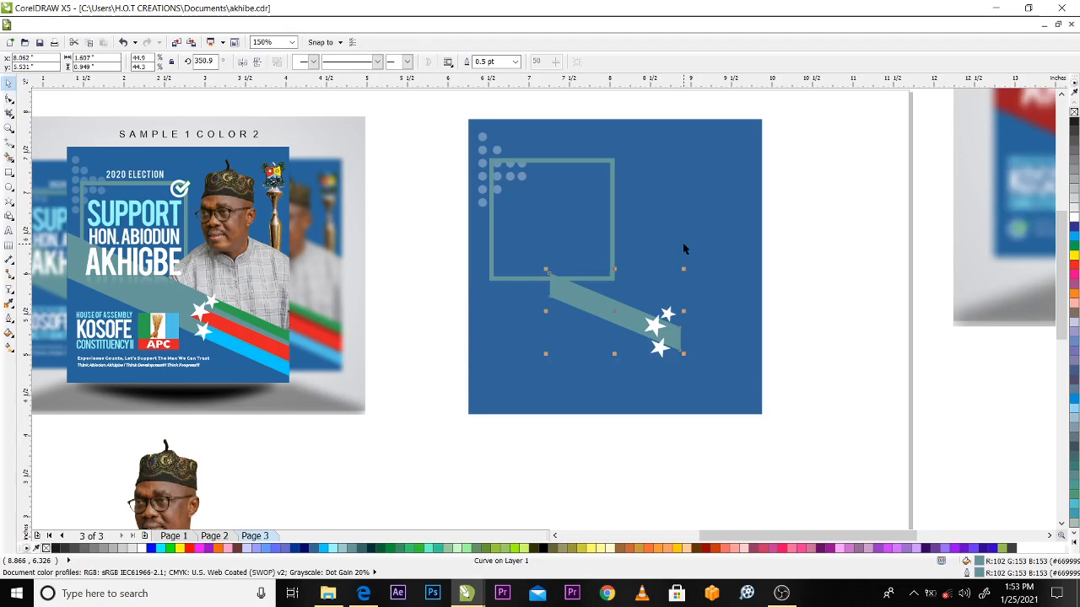
key("ctrl+z")
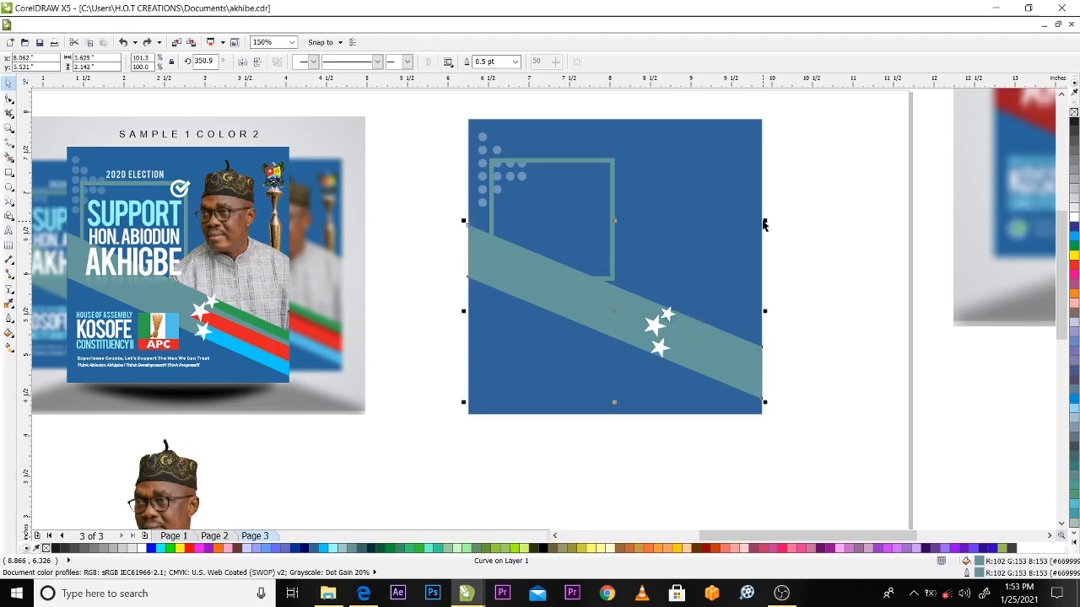
Make a reduced copy of the band about 1.301 by 0.769 inch, filled yellow #CCCC33, along the band's lower edge from the lowest star to the flyer's edge
left_click_drag(763, 223, 672, 245)
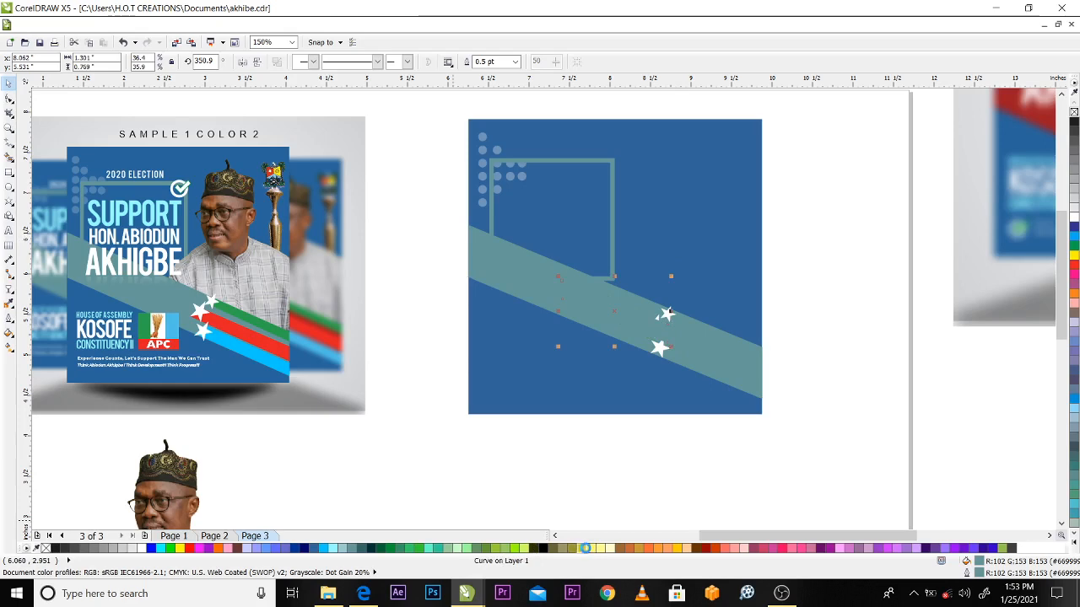
left_click(587, 548)
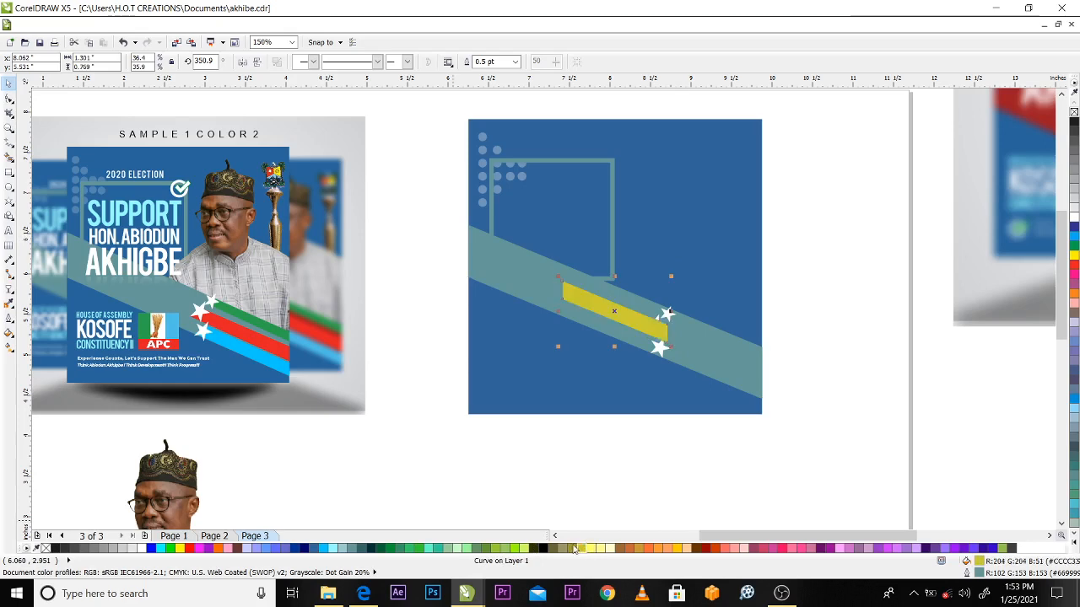
left_click_drag(611, 310, 706, 366)
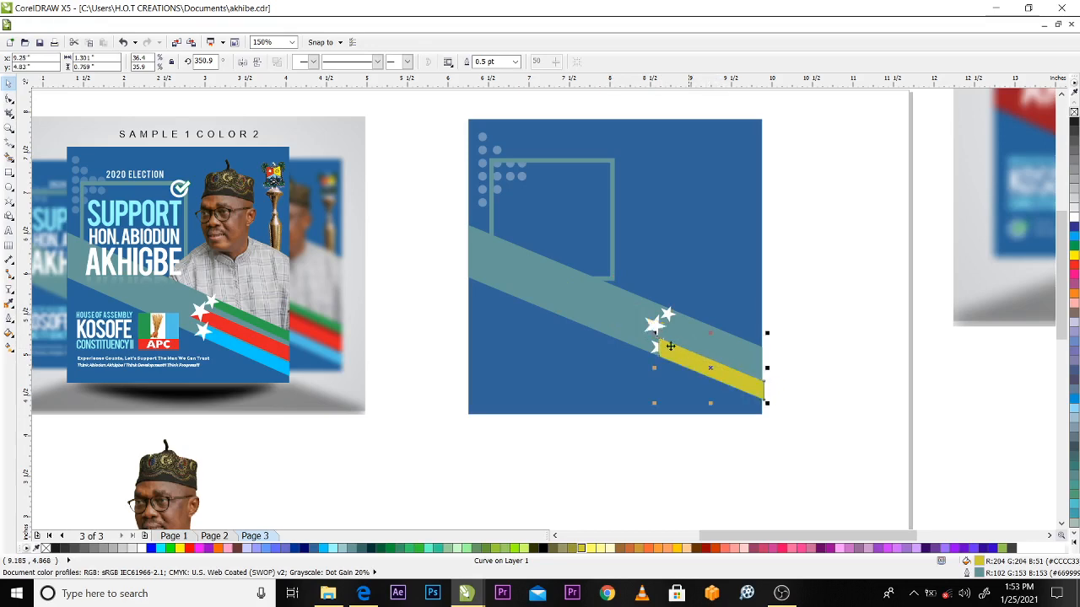
Nudge the two end nodes of the yellow stripe inward so its outer end lines up with the flyer's right edge
left_click(10, 98)
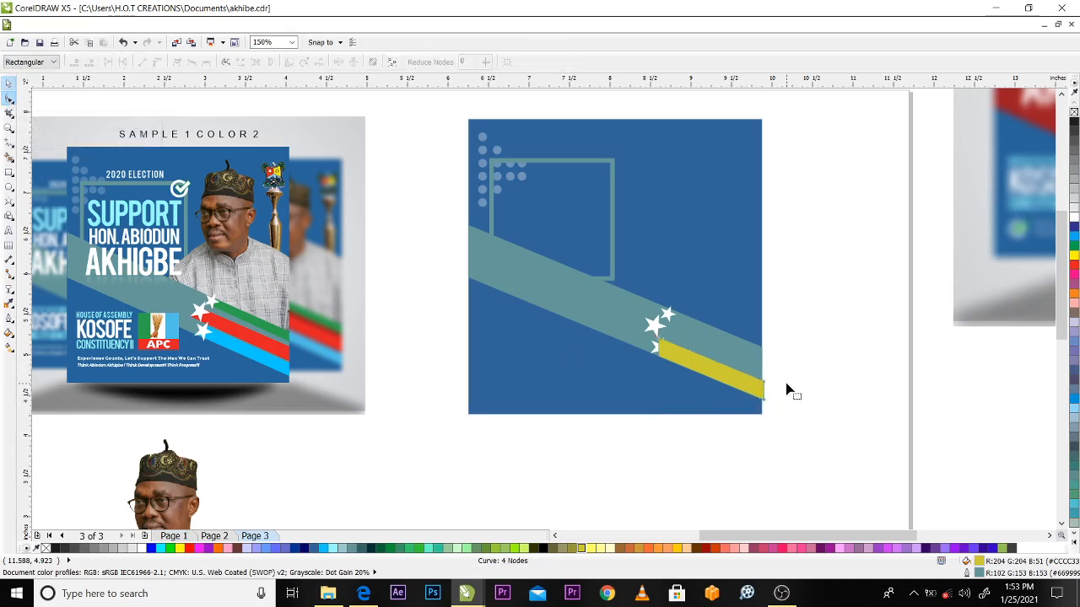
key("z")
left_click_drag(455, 110, 875, 453)
key("space")
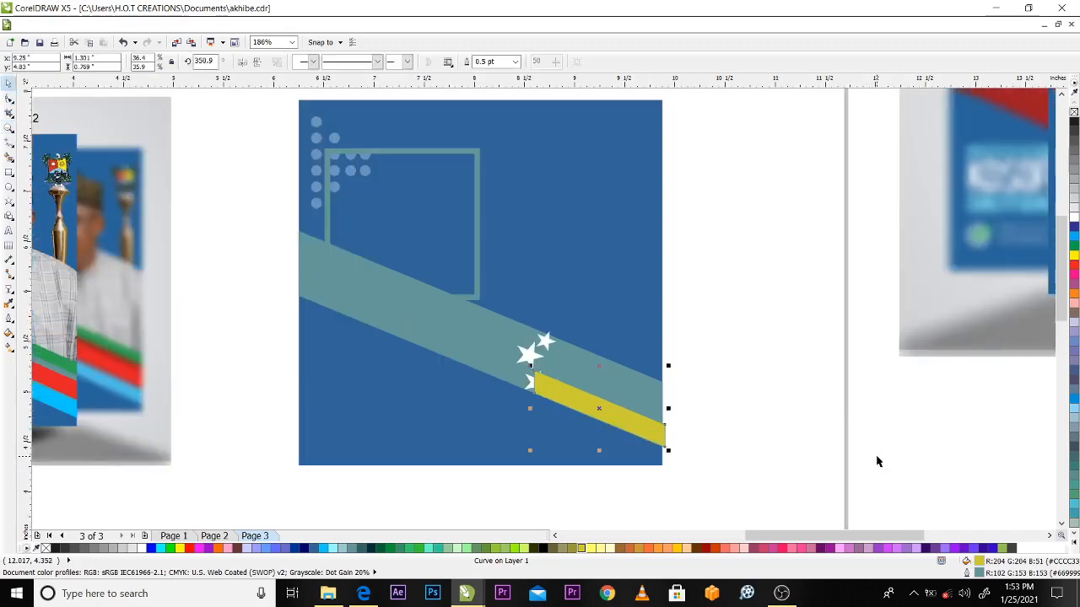
left_click(10, 99)
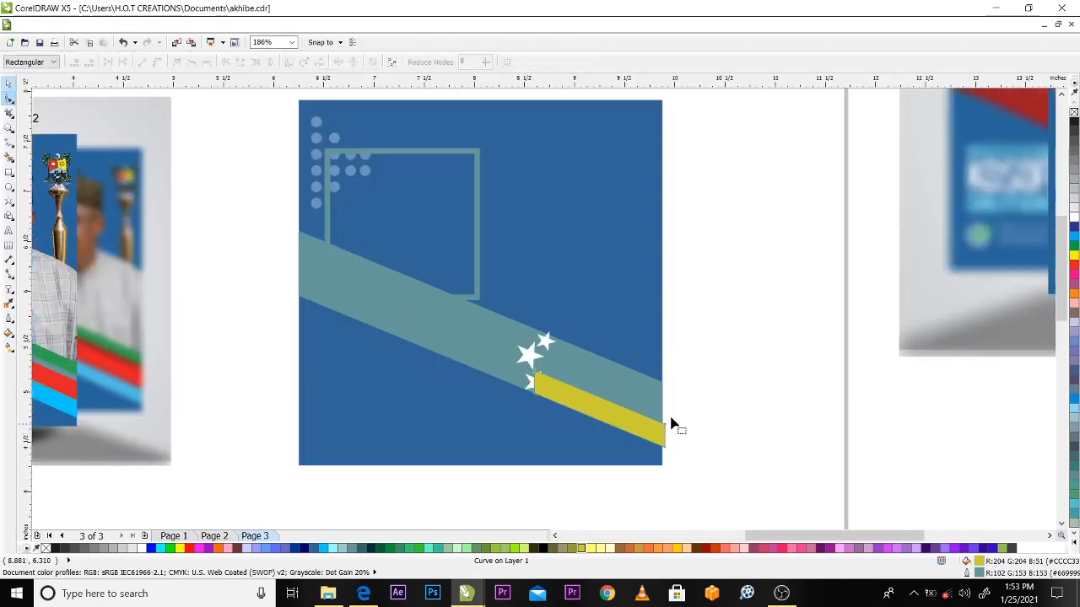
left_click_drag(687, 415, 651, 465)
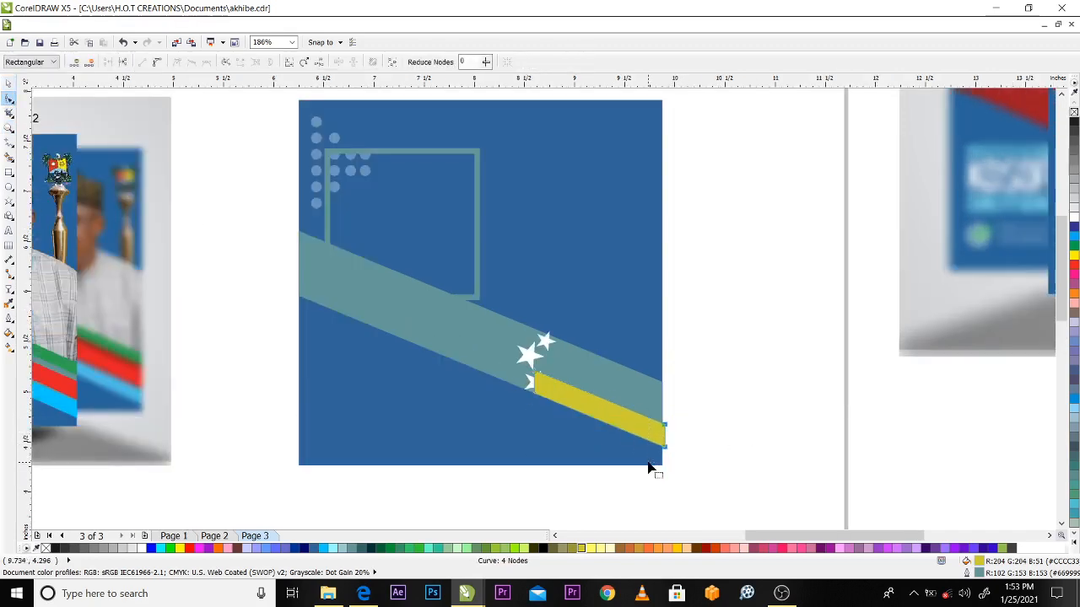
key("Left")
key("Left")
key("Left")
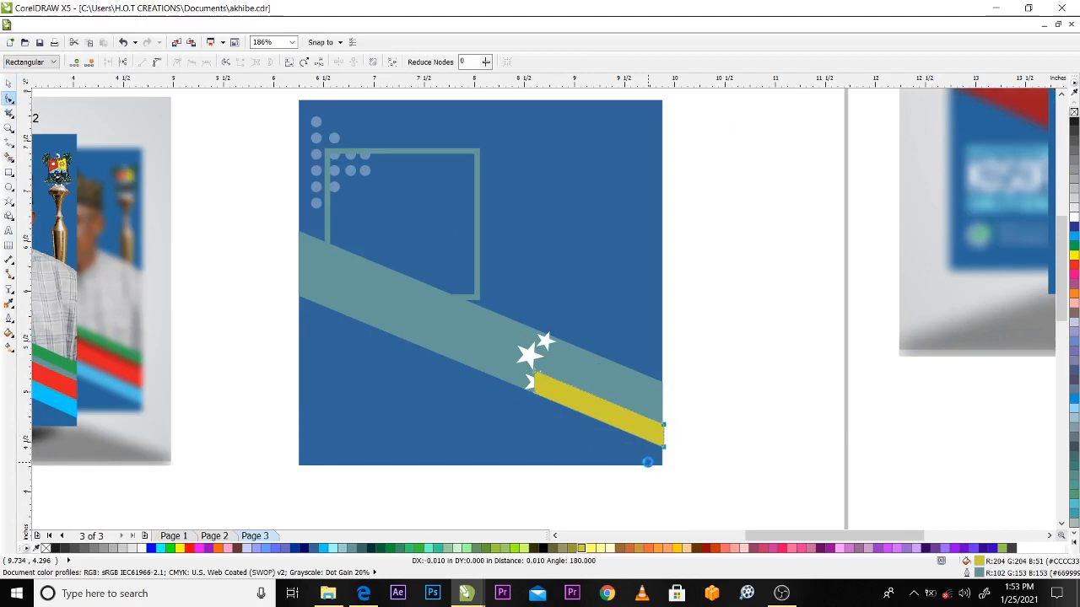
key("Up")
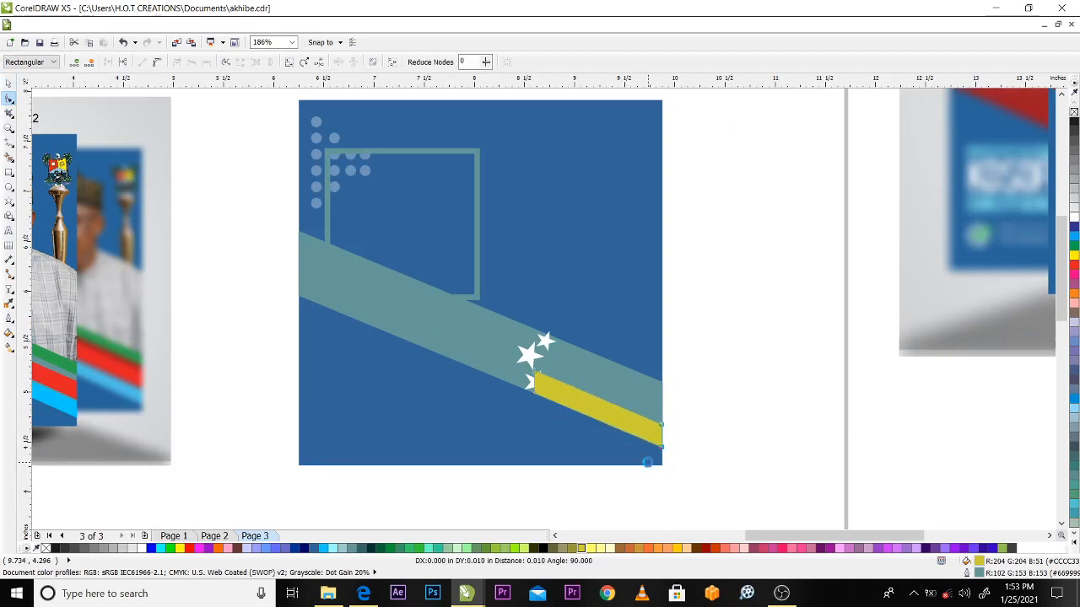
key("Right")
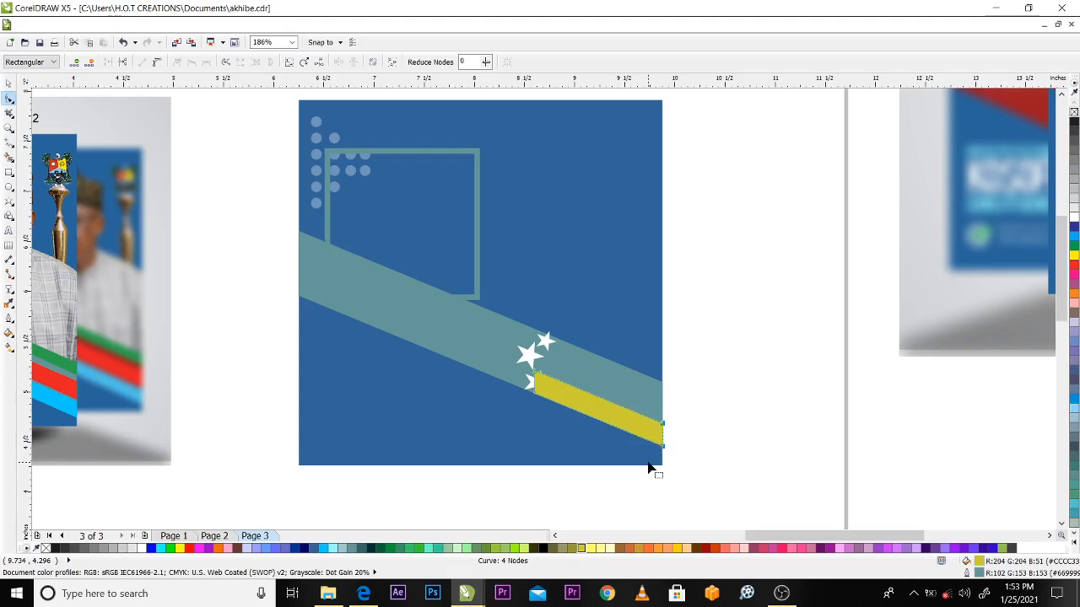
key("Left")
key("space")
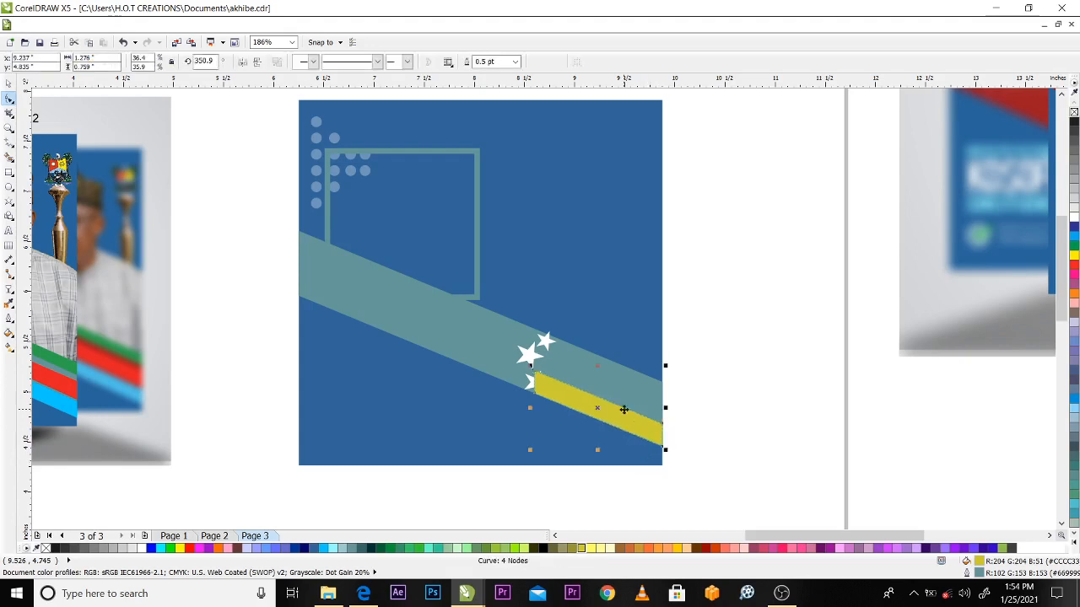
left_click(754, 422)
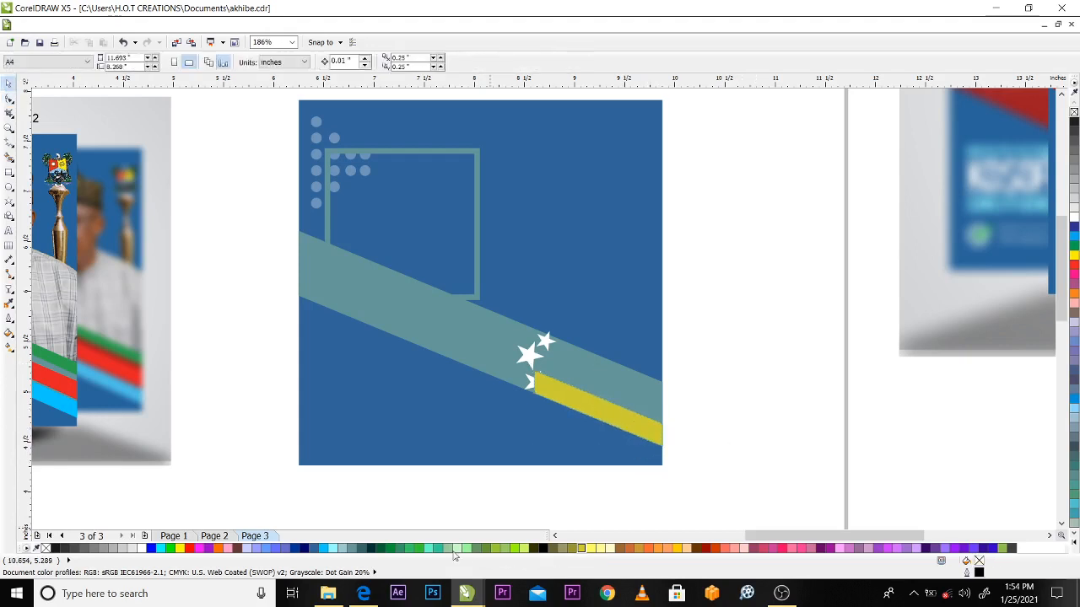
Remove the outline from the yellow stripe
left_click_drag(752, 538, 711, 537)
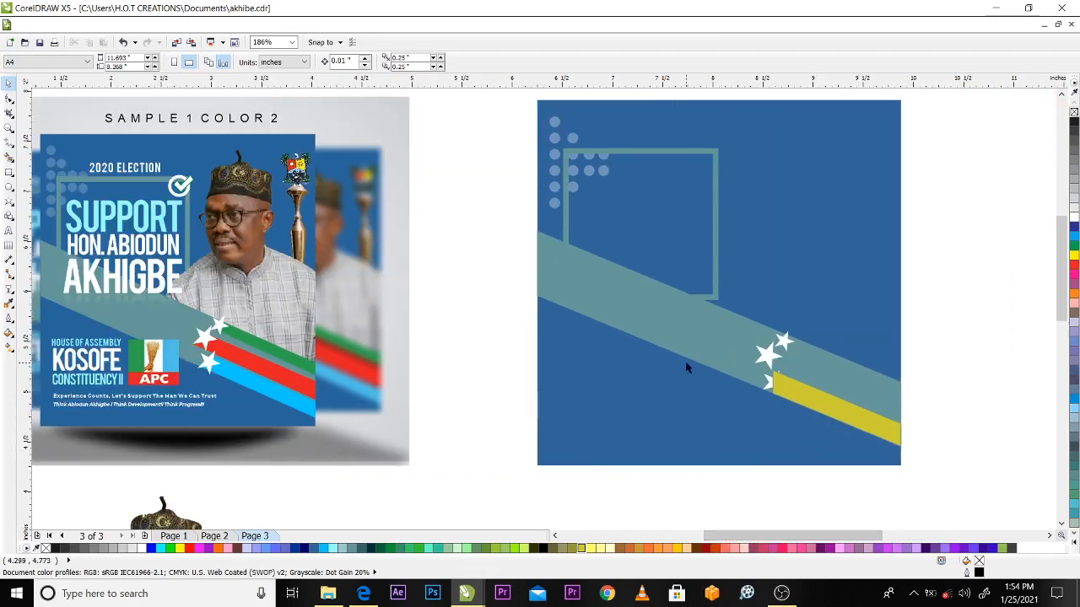
left_click(831, 405)
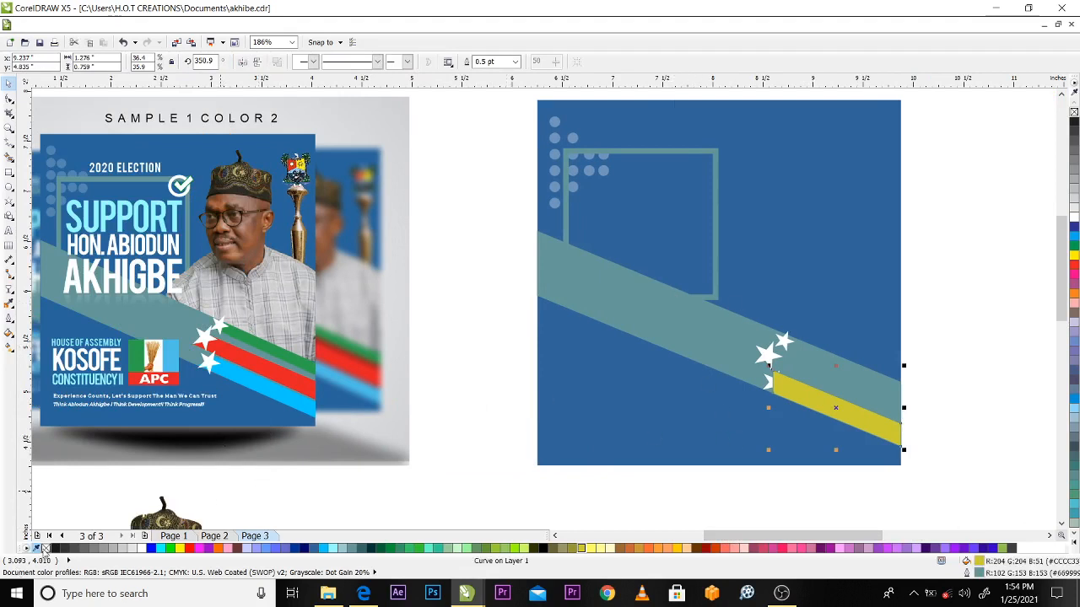
left_click(957, 397)
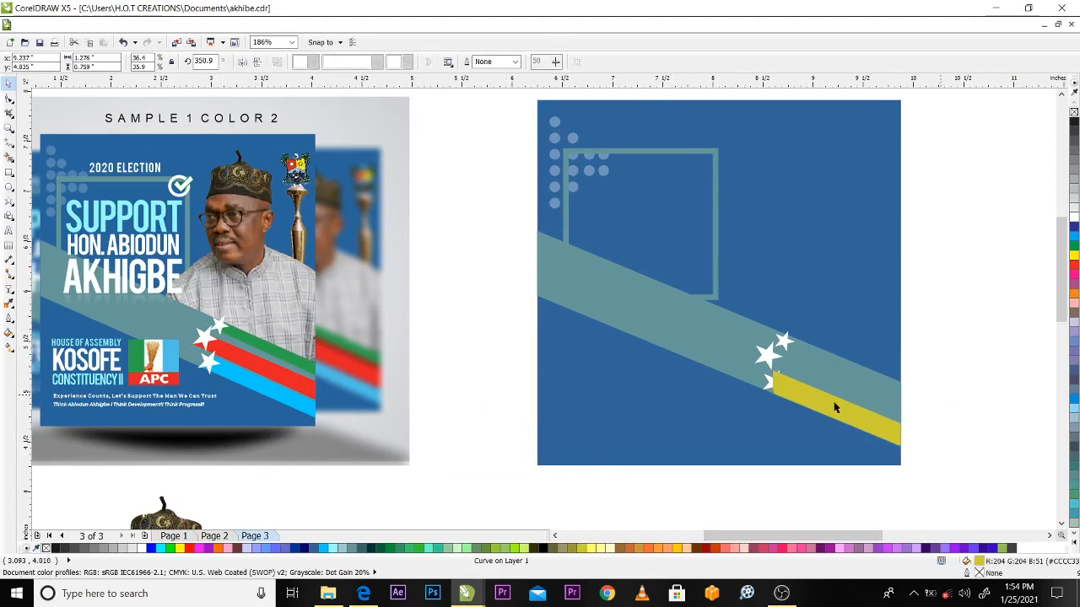
left_click(832, 404)
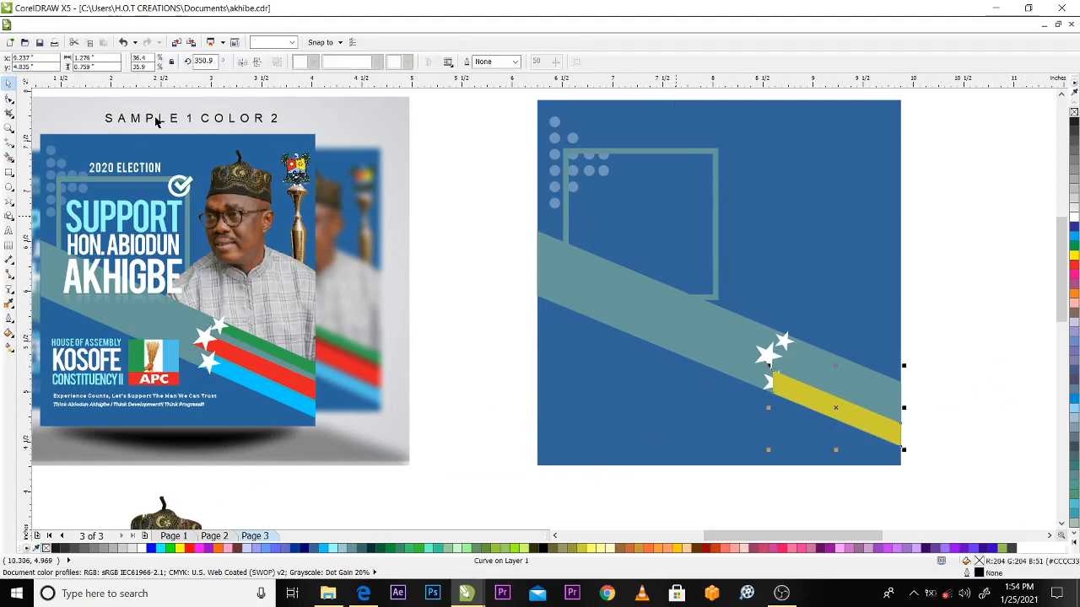
left_click(958, 395)
Bring the lowest star to the front of the page, above the yellow stripe
left_click(777, 388)
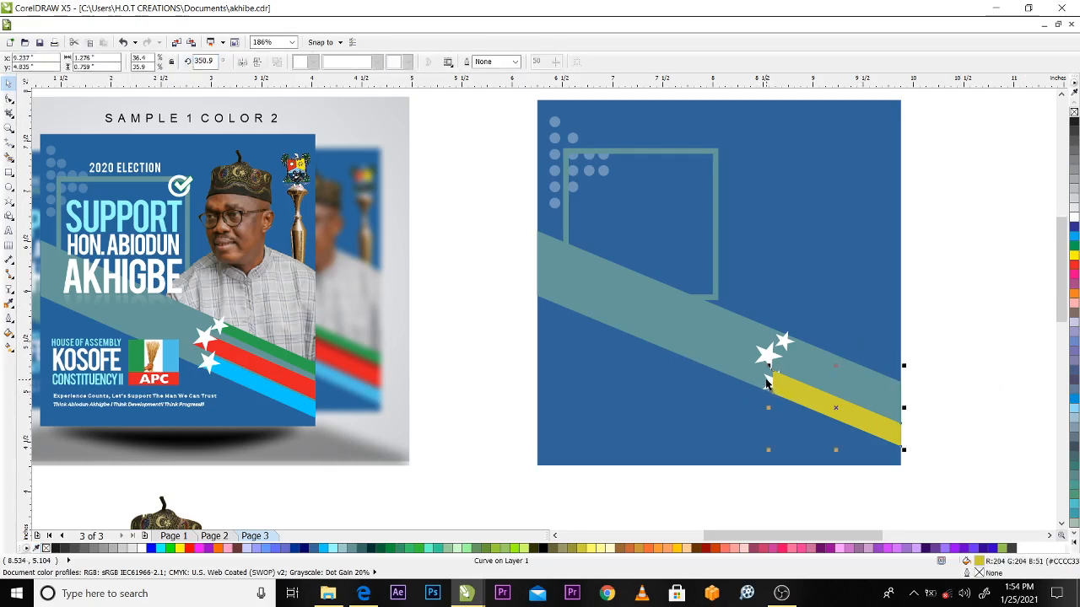
left_click(765, 378)
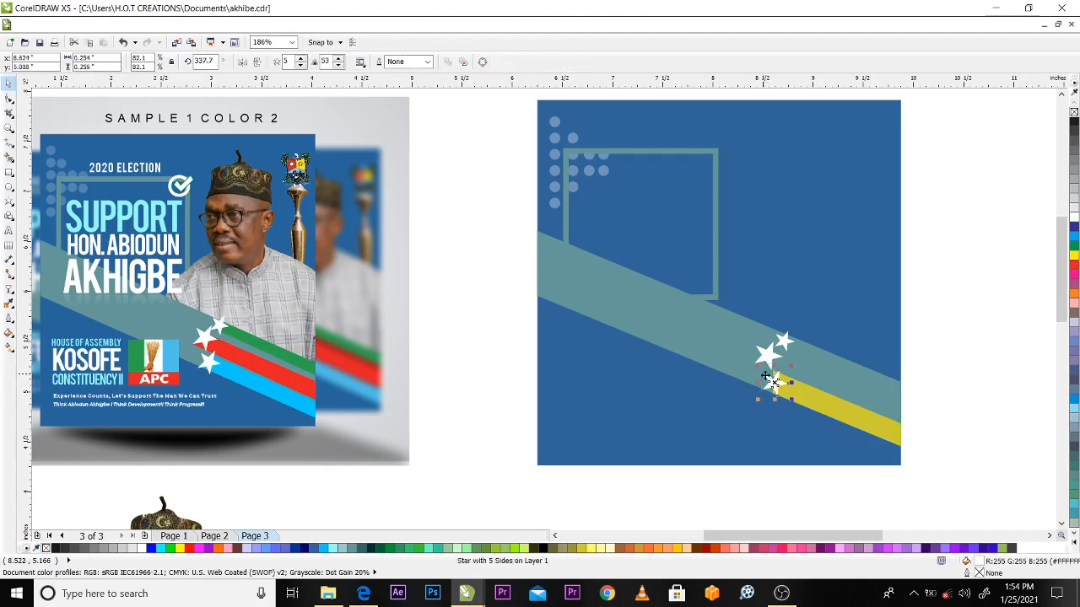
key("ctrl+z")
left_click(156, 24)
mouse_move(278, 90)
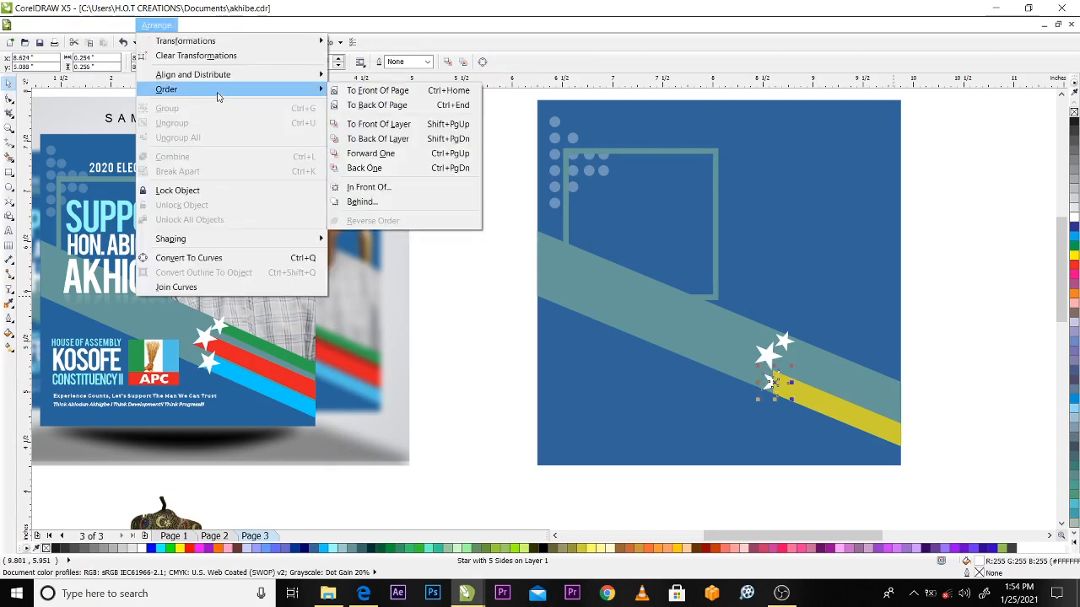
left_click(392, 94)
key("Escape")
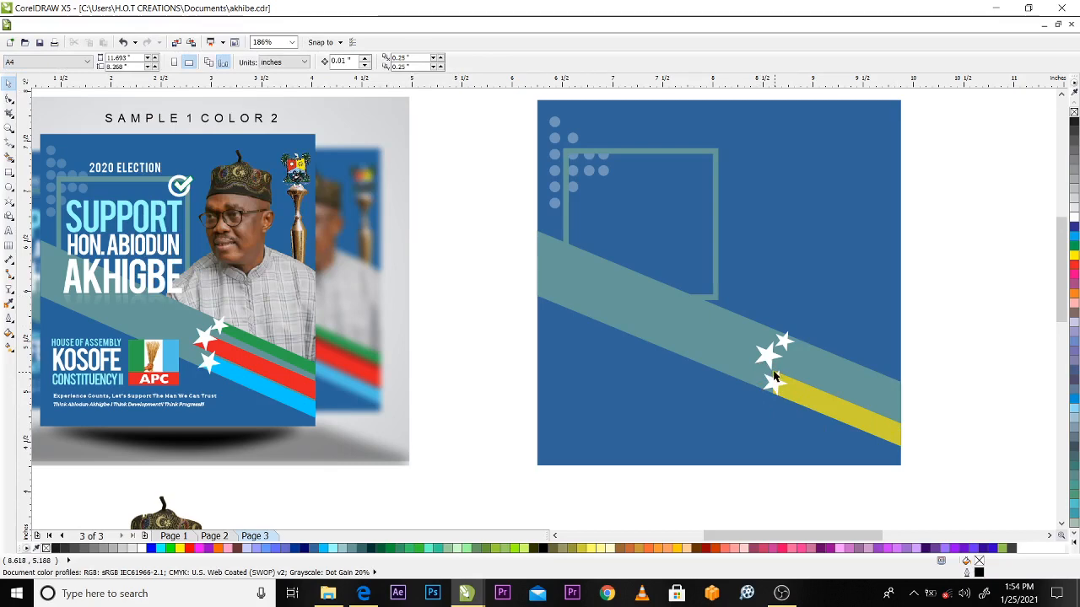
Move the yellow stripe's two inner end nodes so that end tucks behind the lowest star, making the stripe about 1.233 by 0.733 inch
key("z")
left_click_drag(918, 461, 727, 348)
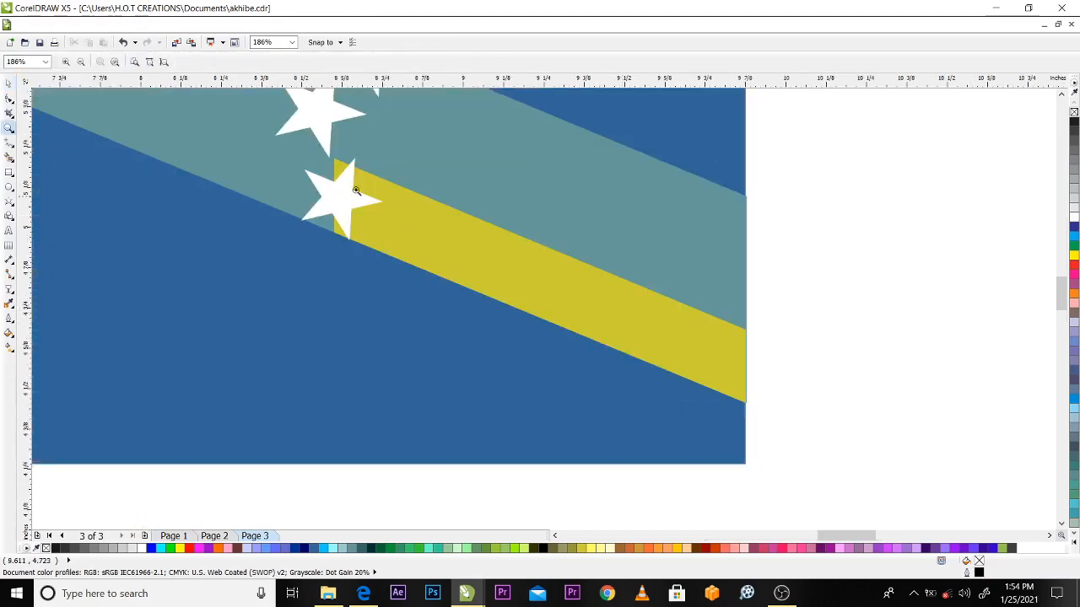
key("space")
left_click(10, 99)
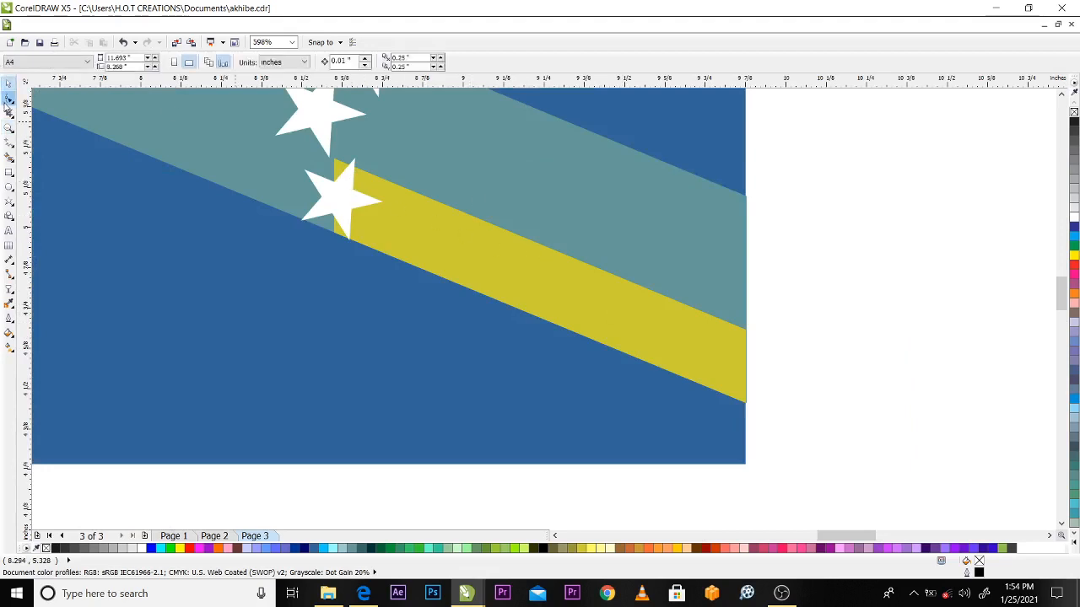
left_click(422, 224)
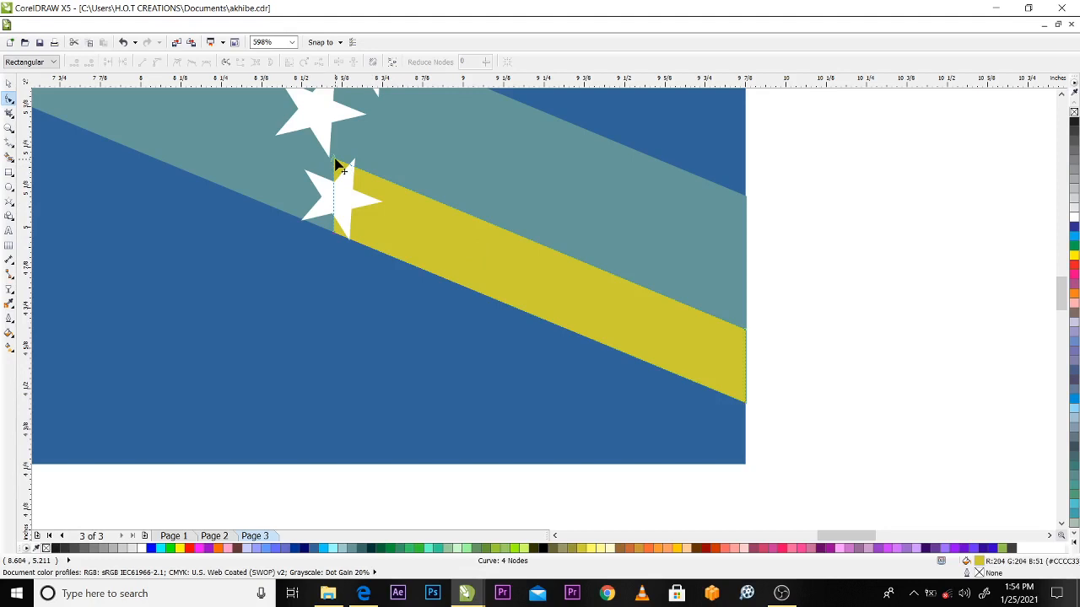
left_click_drag(335, 159, 352, 165)
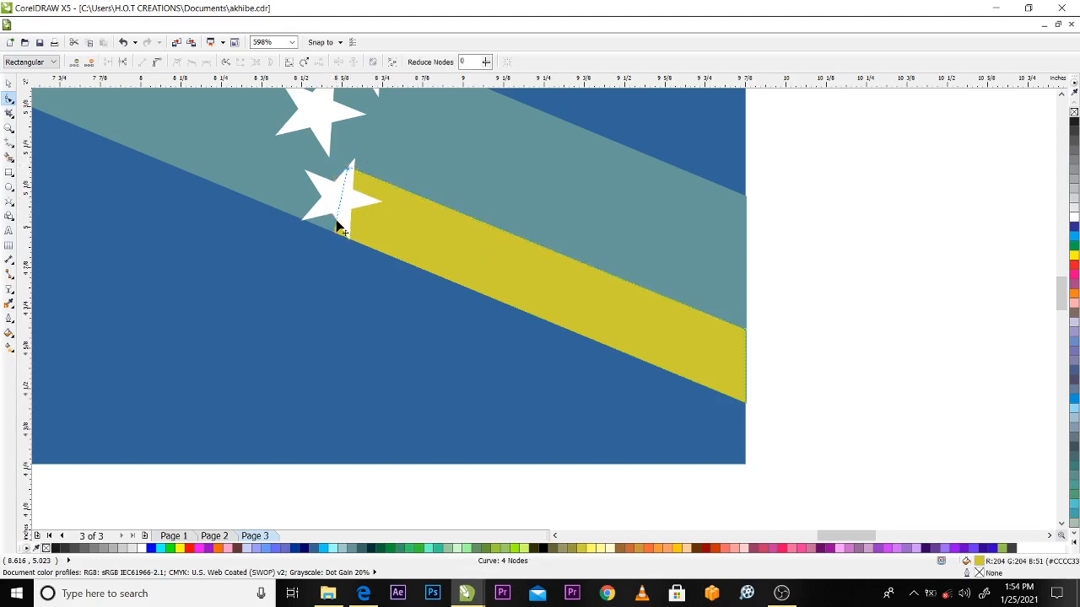
left_click(337, 225)
left_click_drag(340, 226, 353, 242)
key("ctrl+z")
left_click(335, 226)
left_click_drag(335, 238, 350, 240)
key("space")
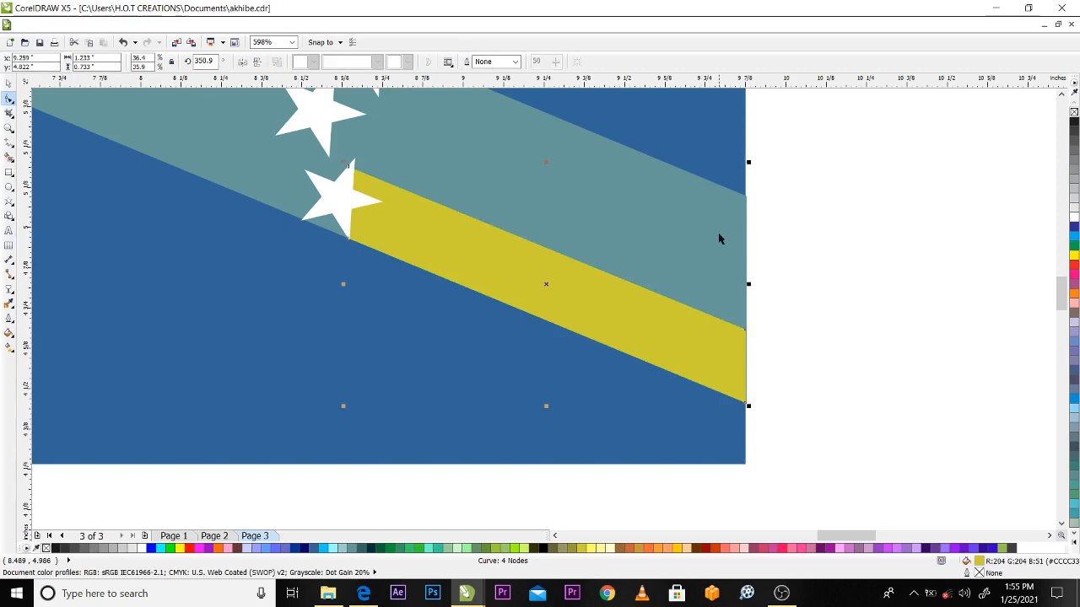
left_click(748, 244)
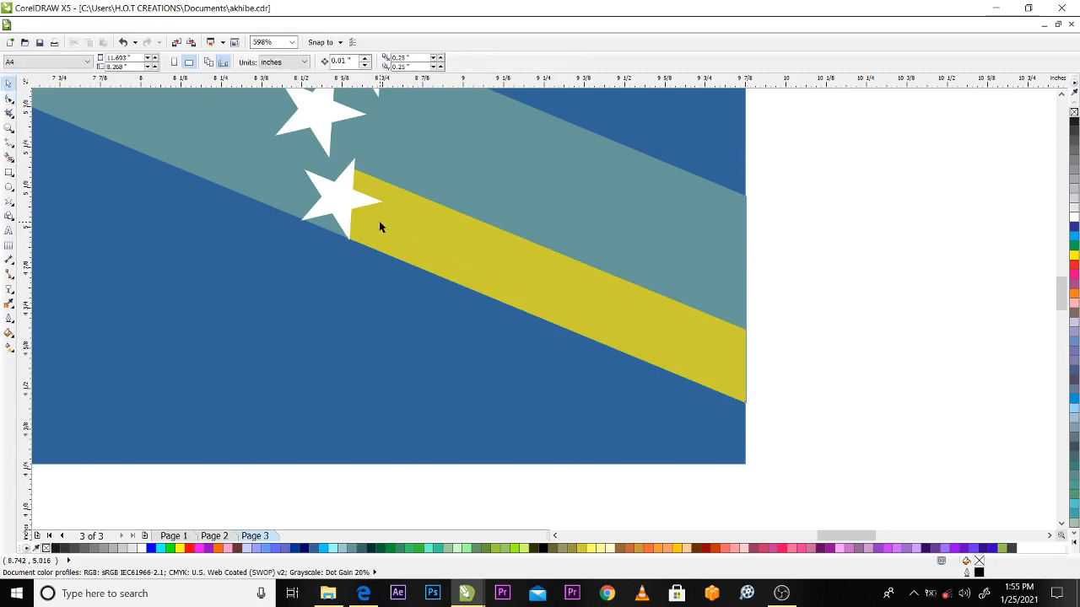
Fill the yellow stripe with light blue #00CCFF to match the lowest stripe of the sample flyer
scroll(380, 227, "down", 1)
scroll(683, 305, "down", 1)
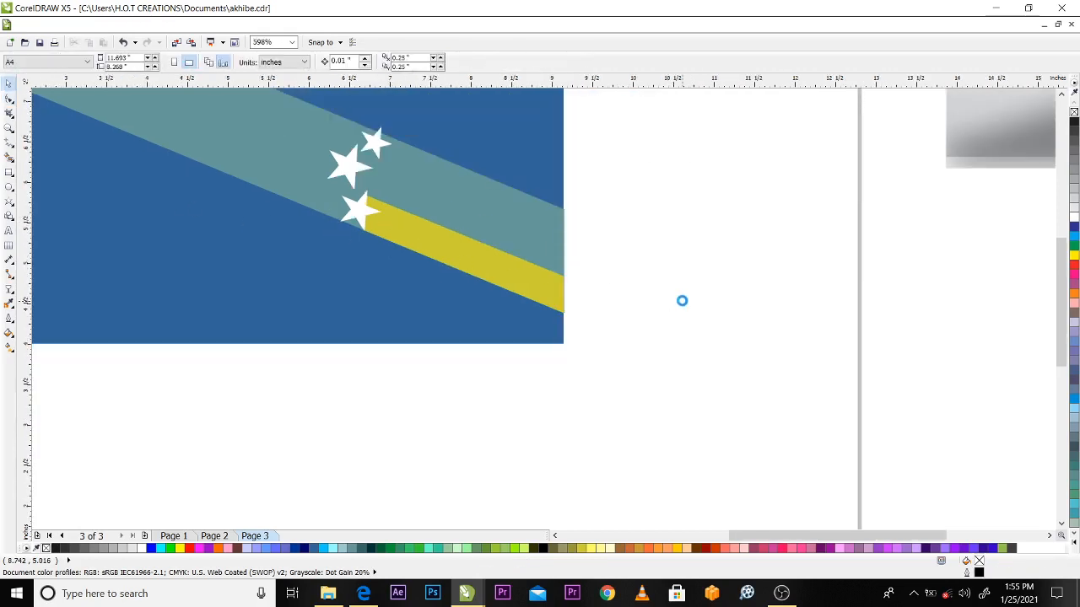
scroll(683, 305, "down", 1)
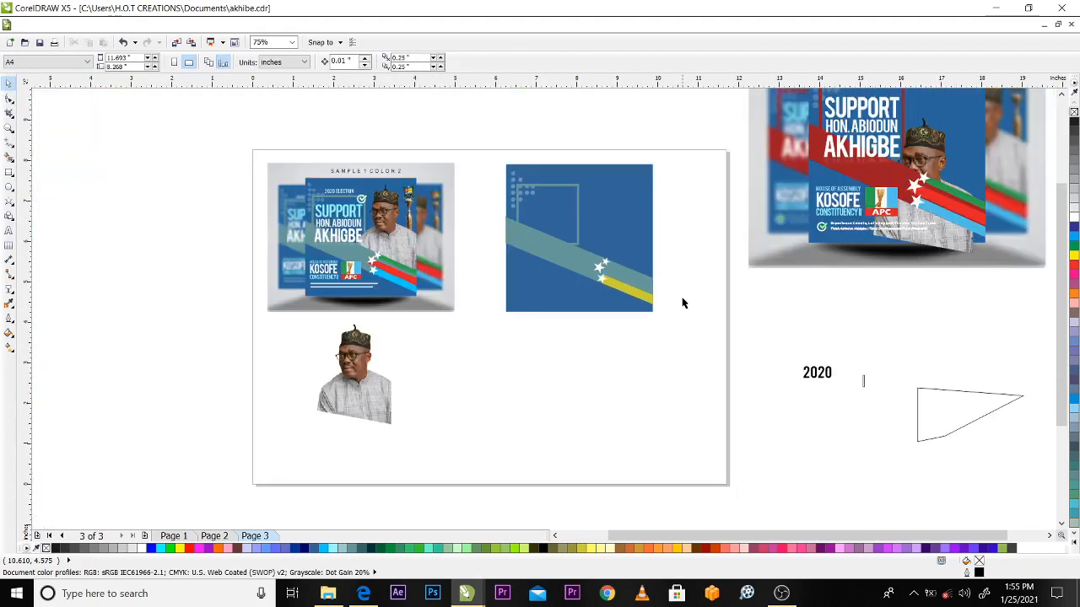
key("z")
left_click_drag(237, 138, 769, 357)
key("space")
left_click(764, 388)
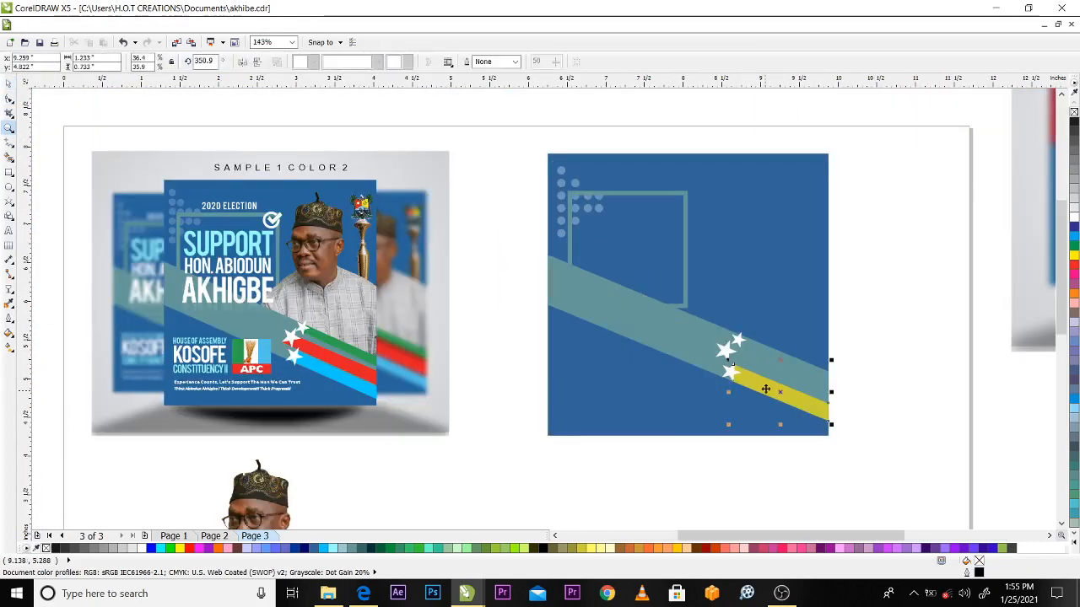
left_click(327, 548)
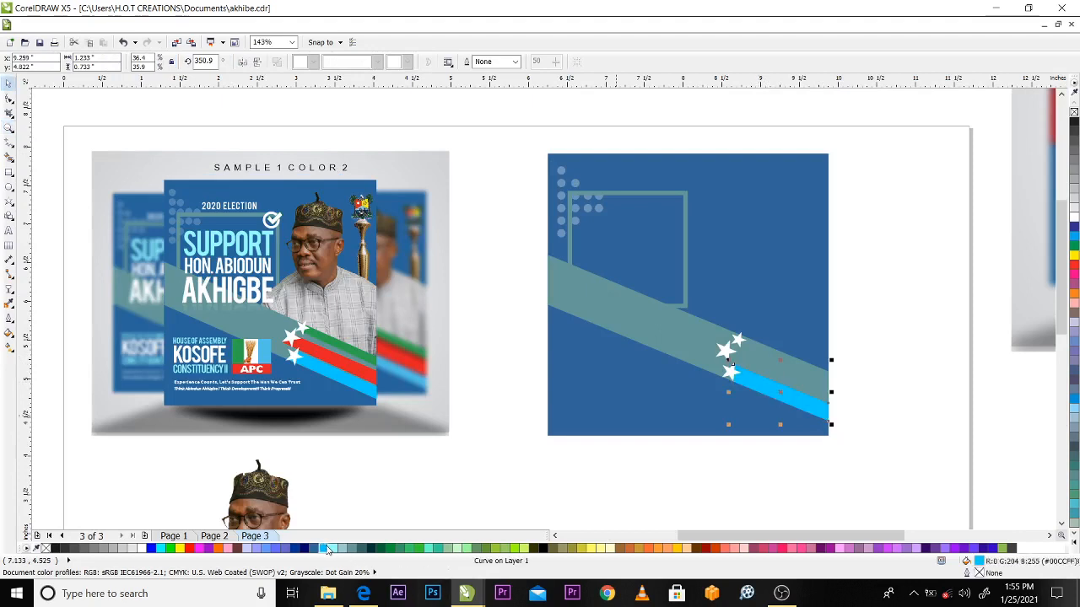
left_click(855, 335)
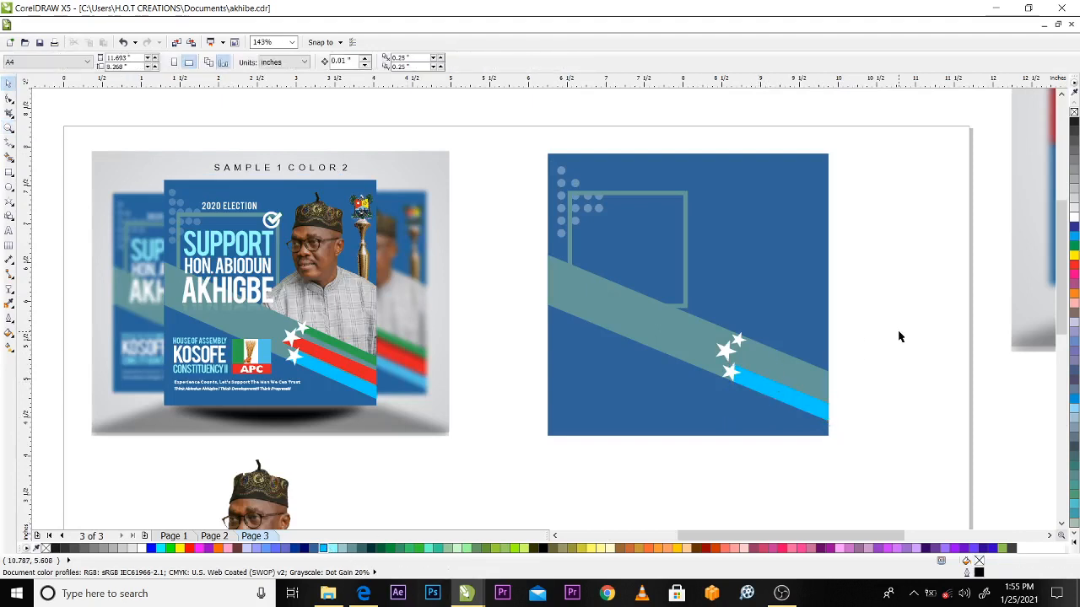
Try to place a copy of the light blue stripe directly above it within the teal band
left_click(783, 379)
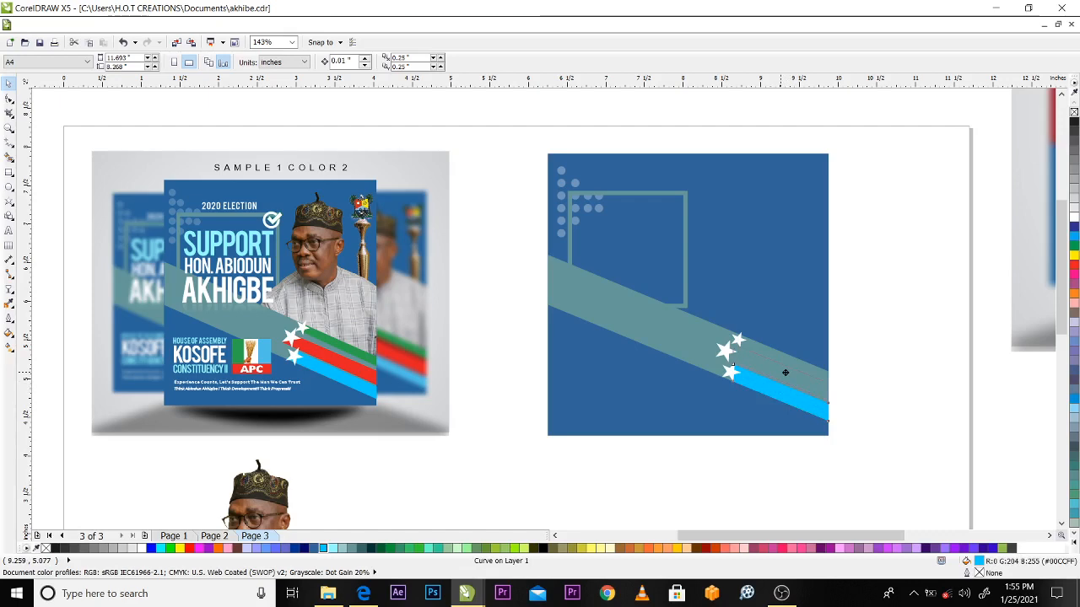
left_click(784, 373)
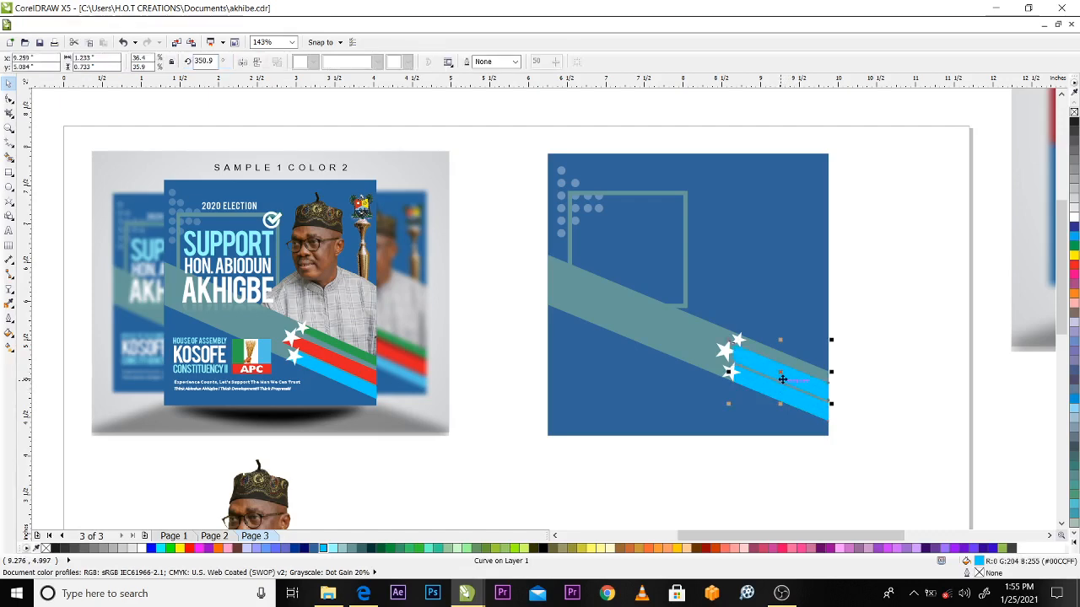
left_click(779, 372)
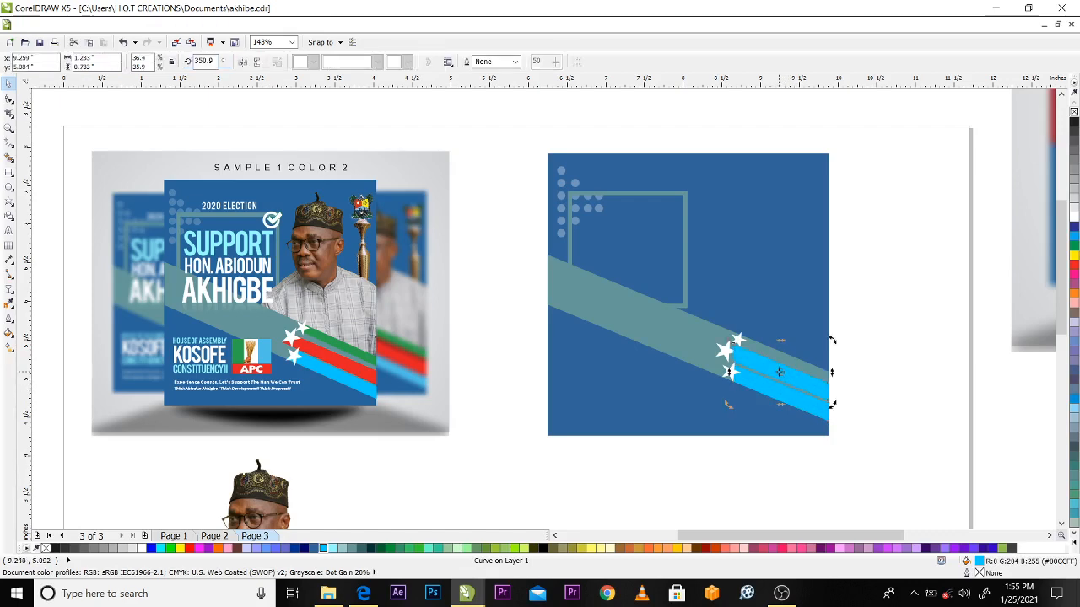
Narrow the light blue stripe by lowering its two upper corner nodes, making it about 1.233 by 0.681 inch
key("z")
left_click_drag(654, 336, 881, 451)
key("space")
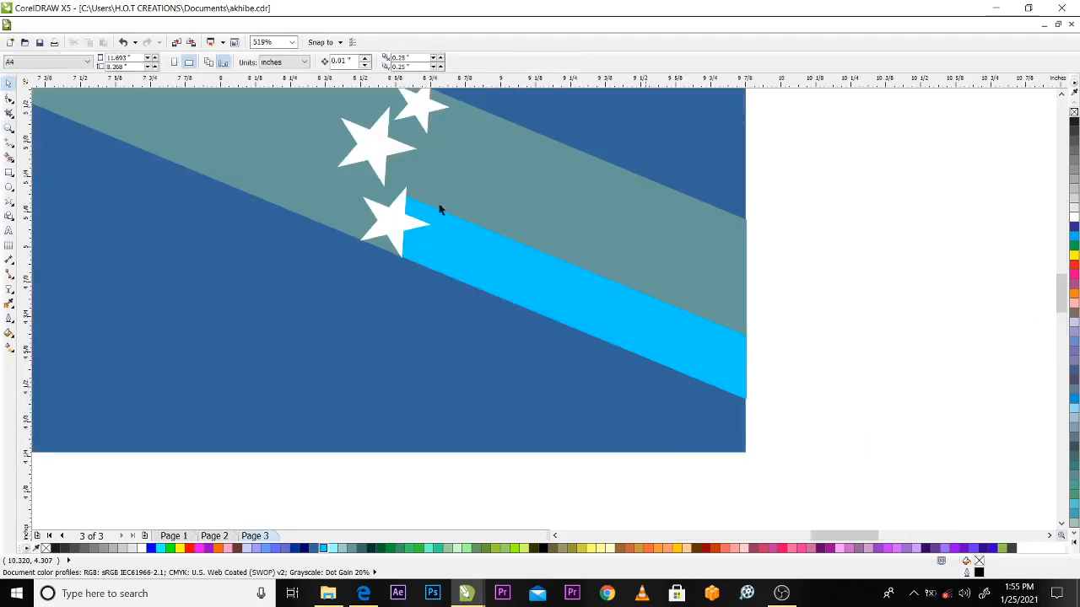
left_click(451, 244)
left_click(9, 99)
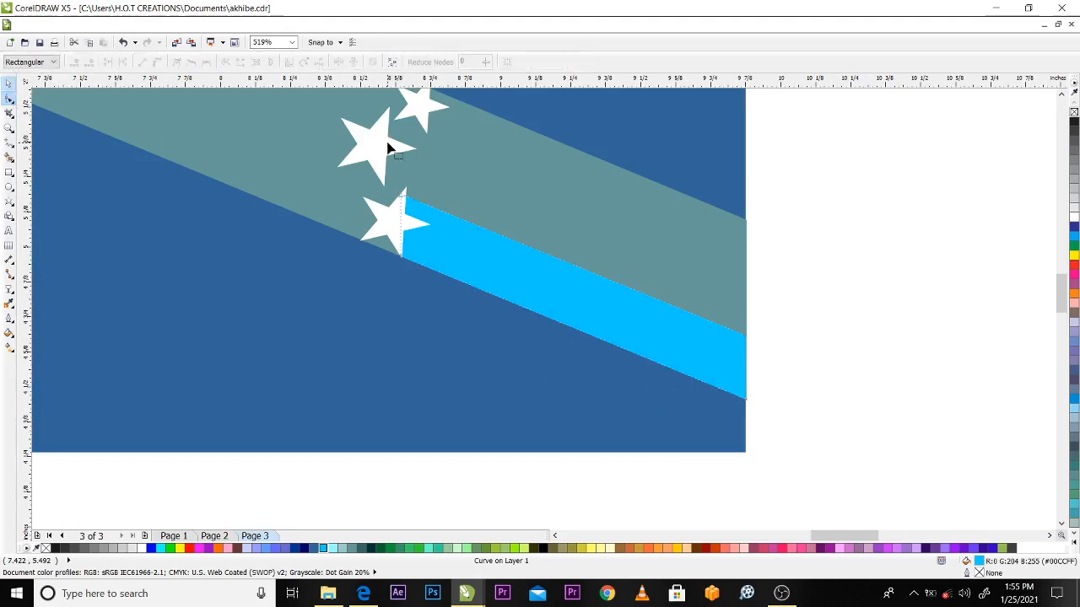
left_click_drag(401, 198, 411, 221)
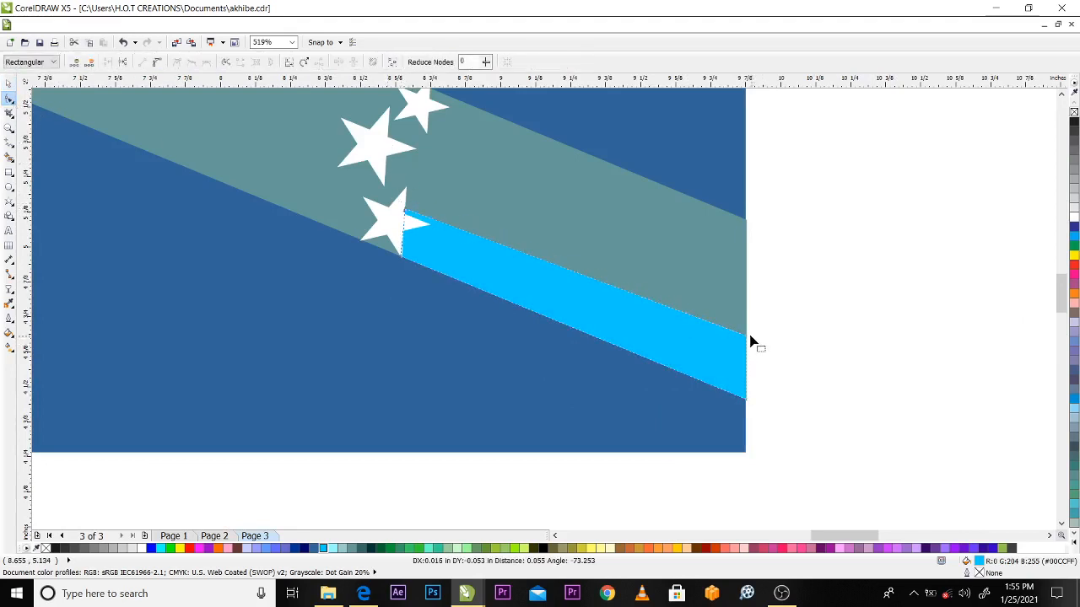
left_click_drag(748, 339, 747, 351)
key("space")
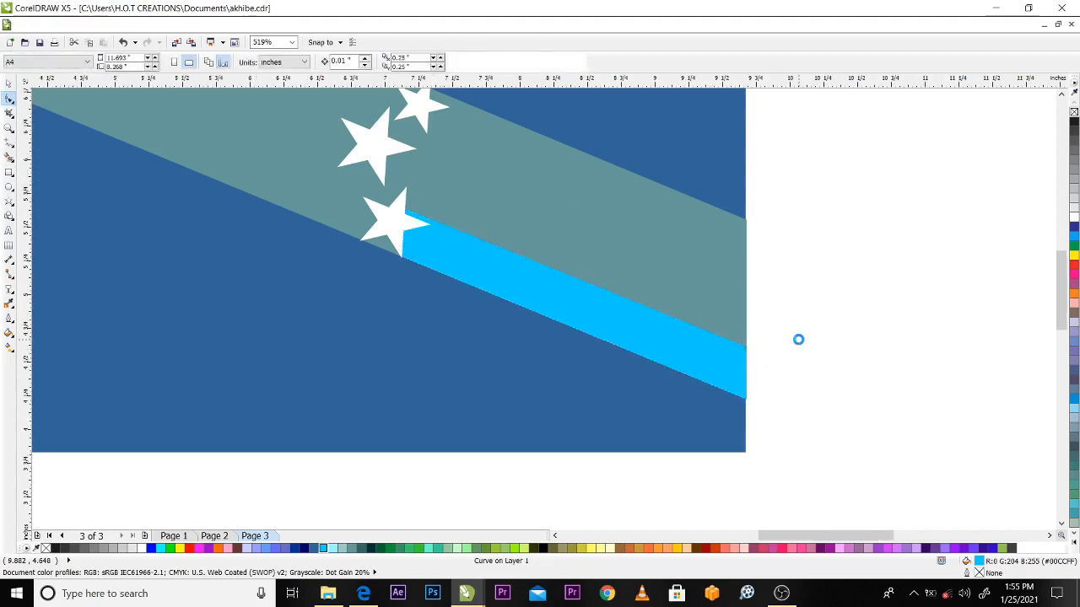
Place a copy of the narrowed light blue stripe just above it, leaving a thin teal gap as in the sample
scroll(798, 340, "down", 1)
scroll(386, 330, "down", 1)
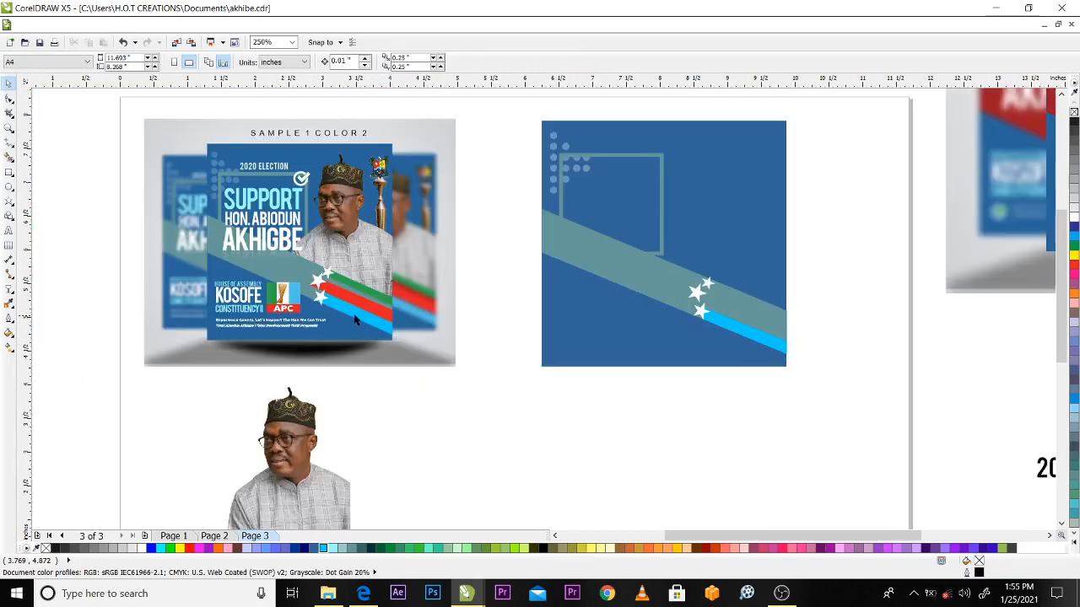
key("F2")
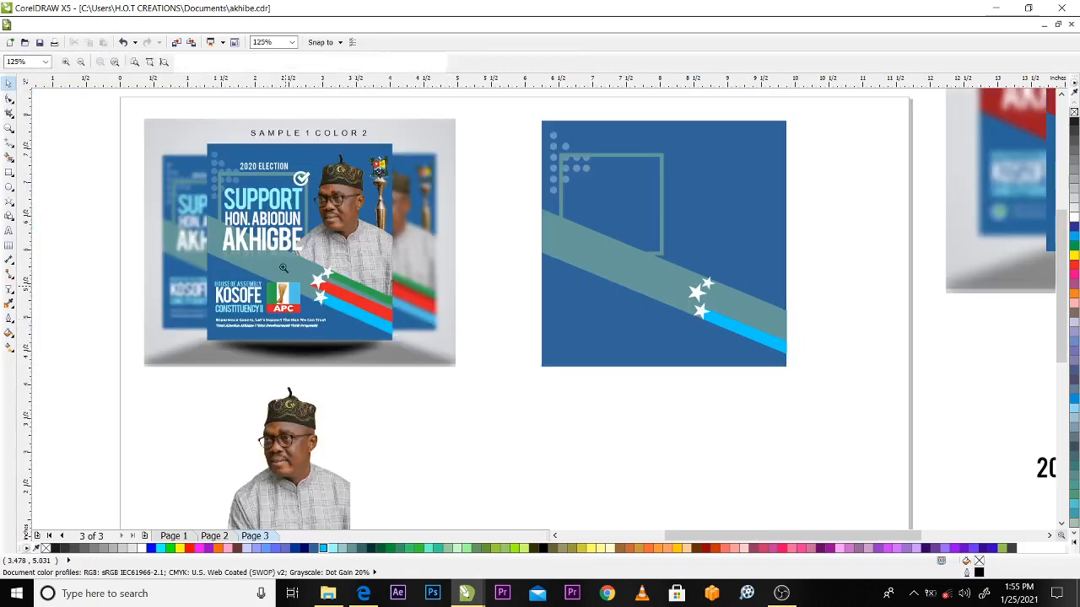
left_click_drag(282, 264, 560, 410)
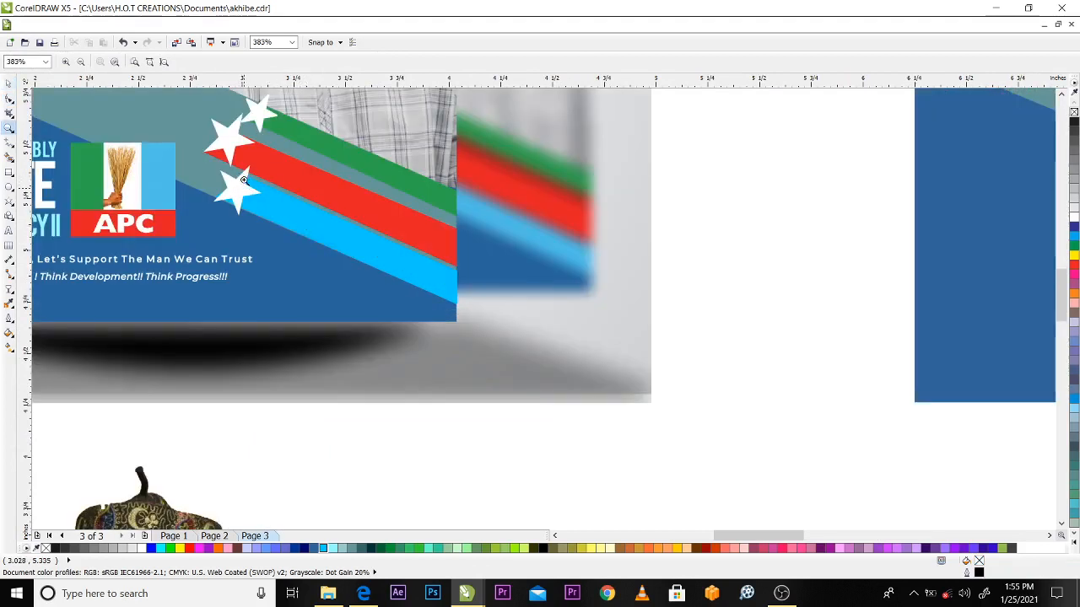
scroll(250, 185, "down", 2)
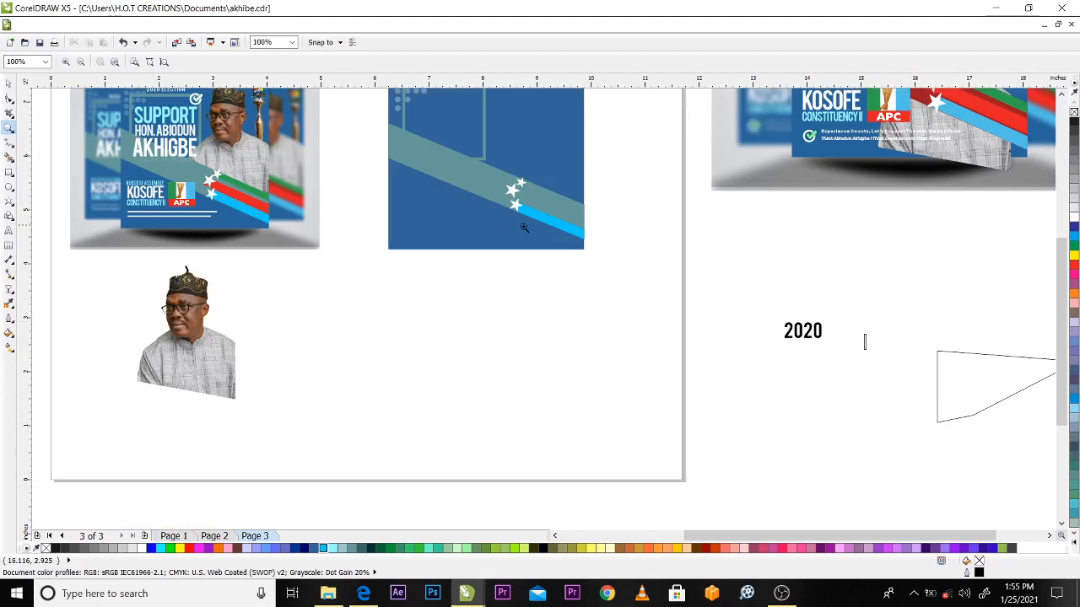
left_click_drag(377, 111, 696, 304)
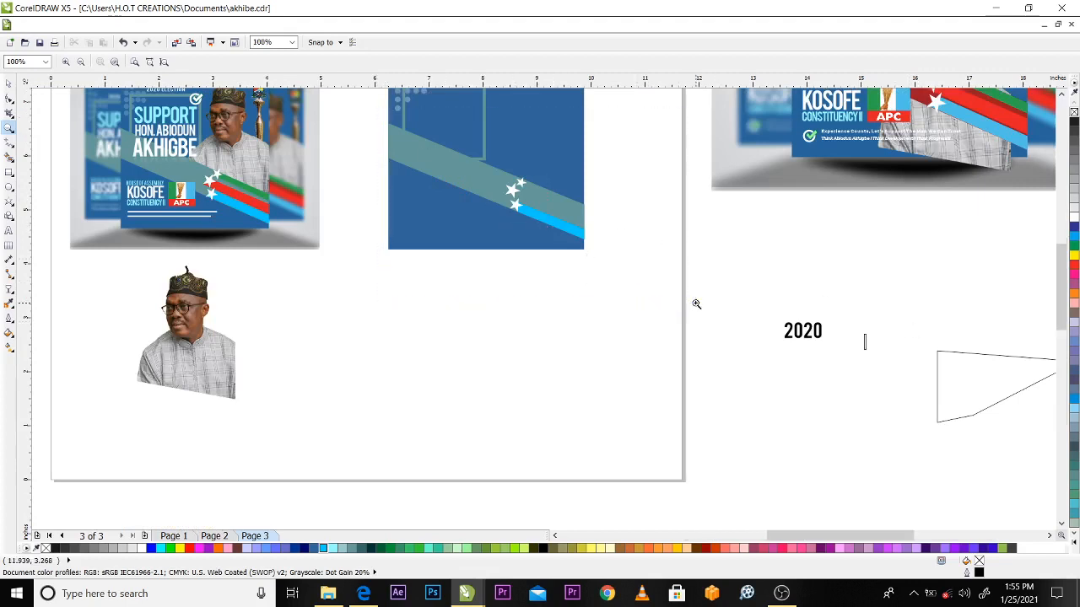
key("space")
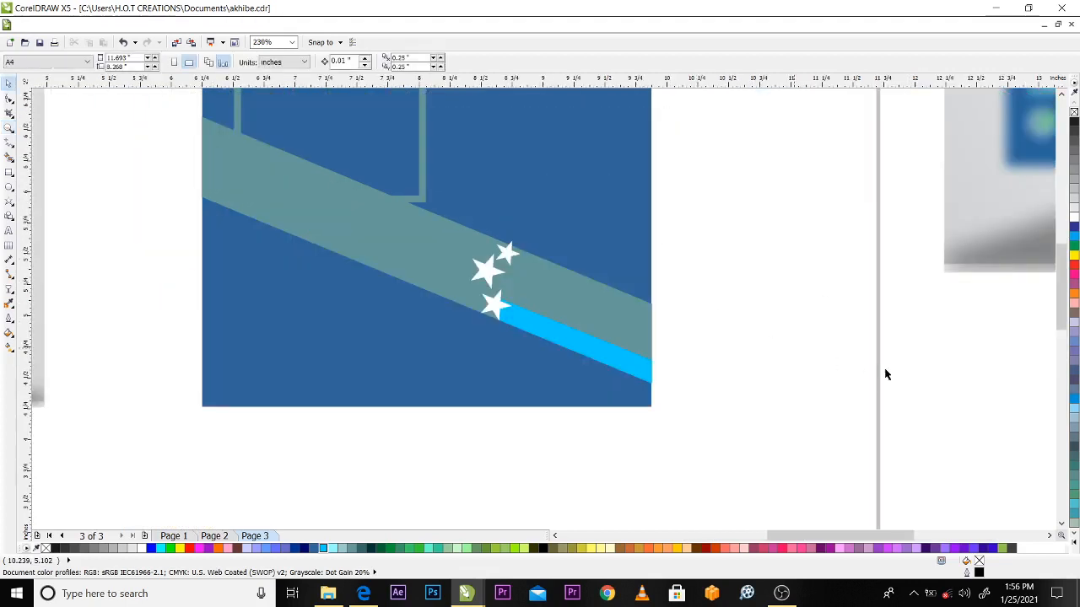
left_click(569, 308)
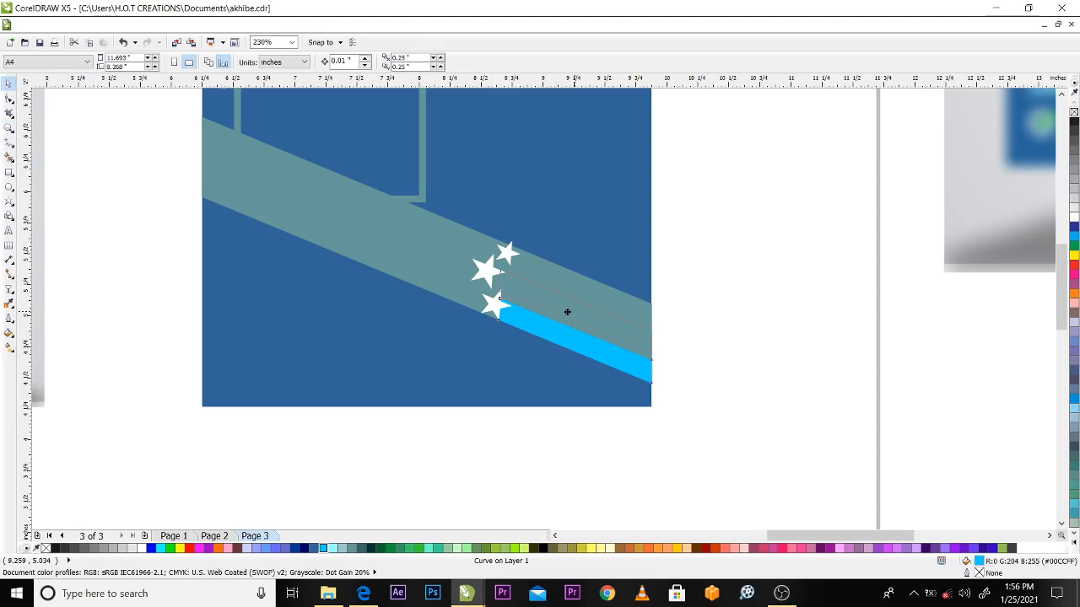
right_click(567, 317)
Extend the inner end nodes of the second light blue stripe to the middle star, making it about 1.31 by 0.725 inch
scroll(705, 348, "down", 1)
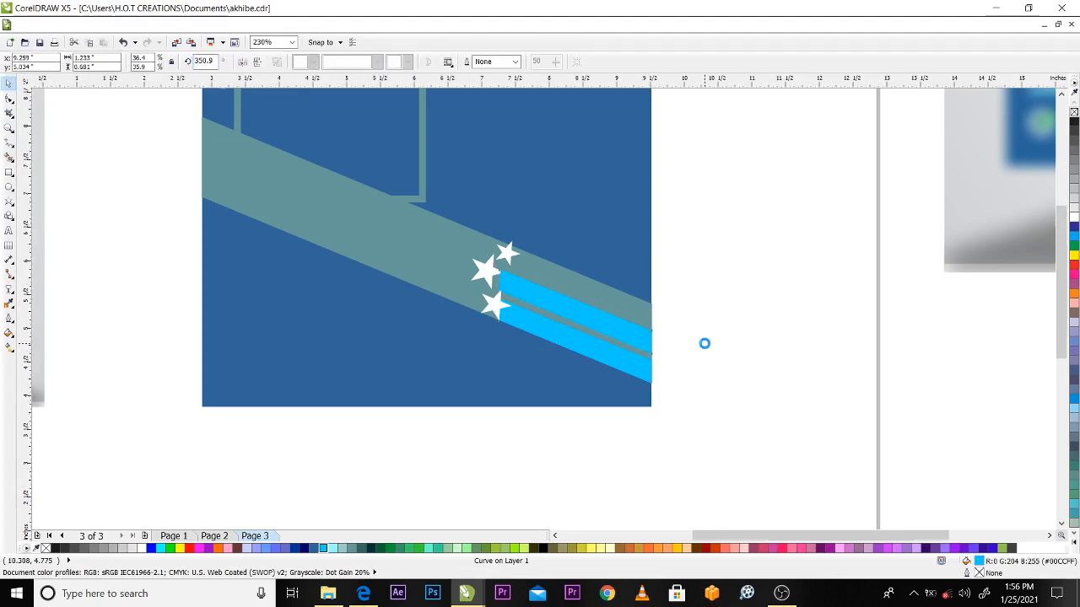
key("space")
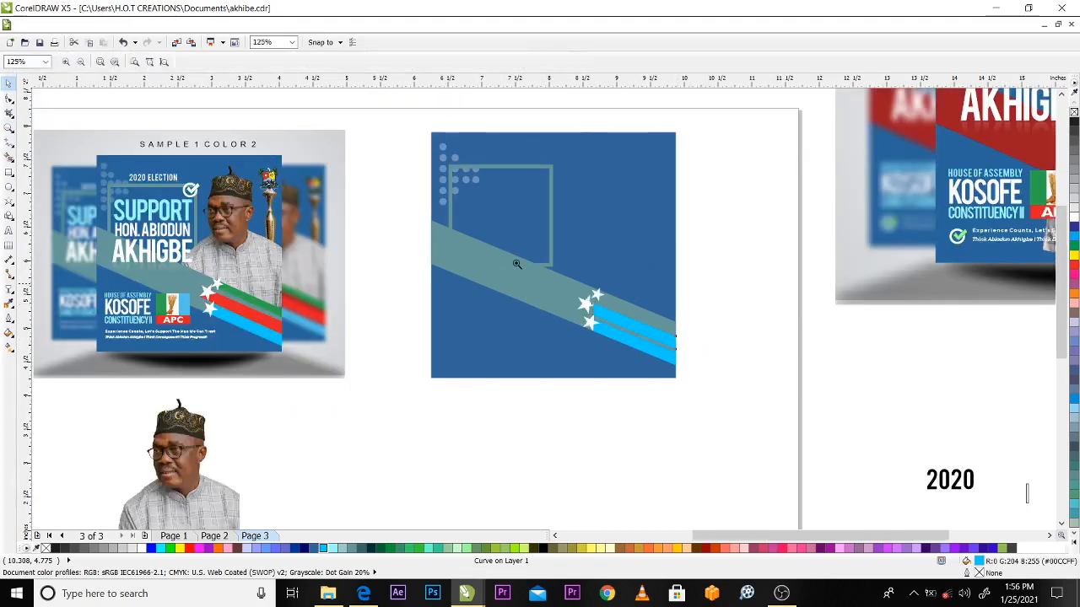
left_click_drag(513, 261, 762, 414)
key("space")
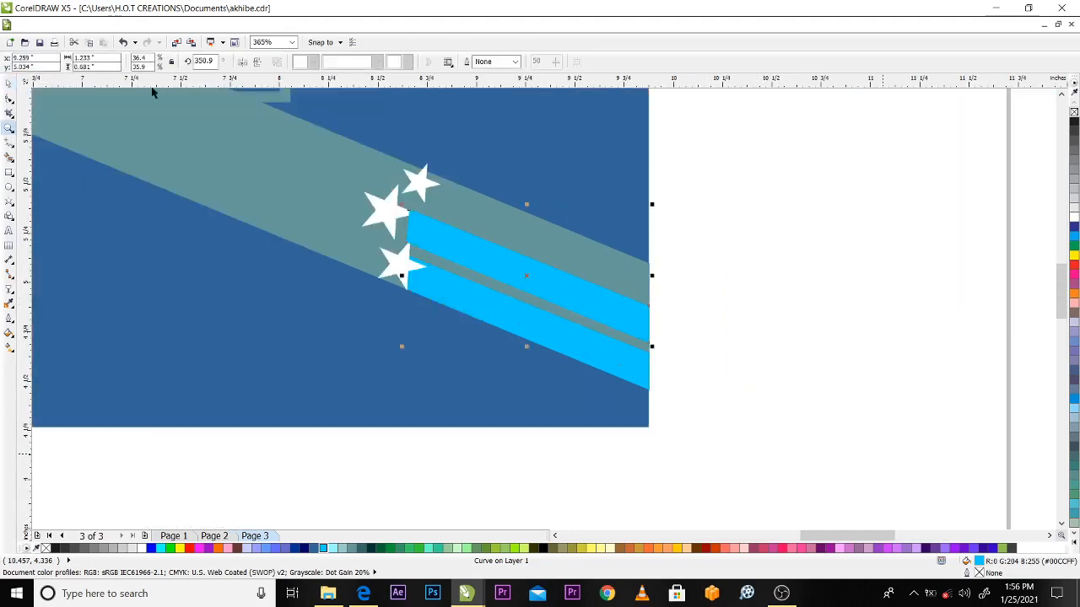
key("F10")
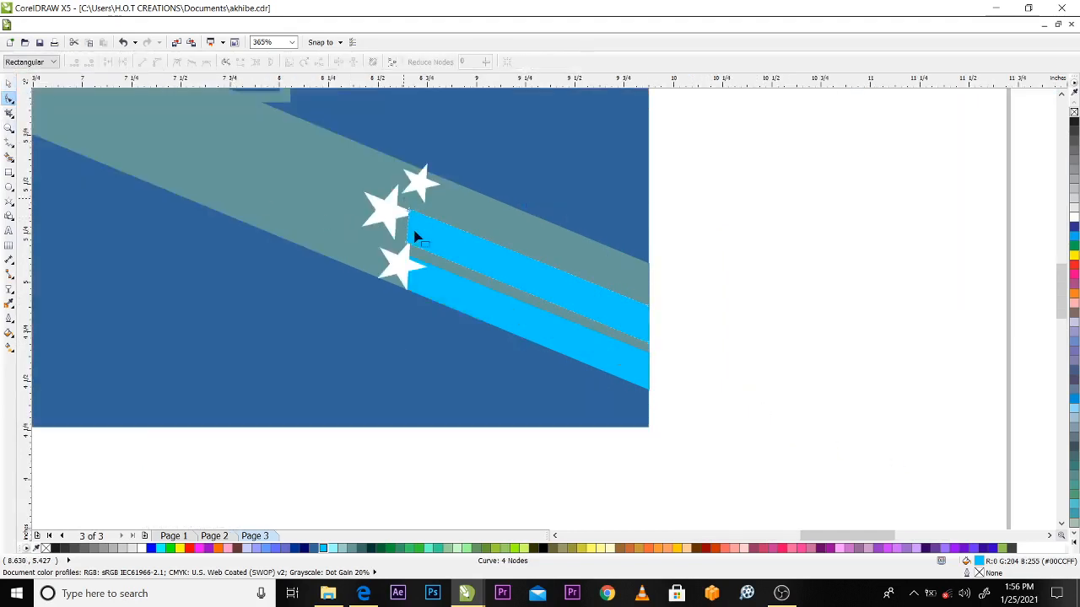
left_click_drag(407, 249, 391, 235)
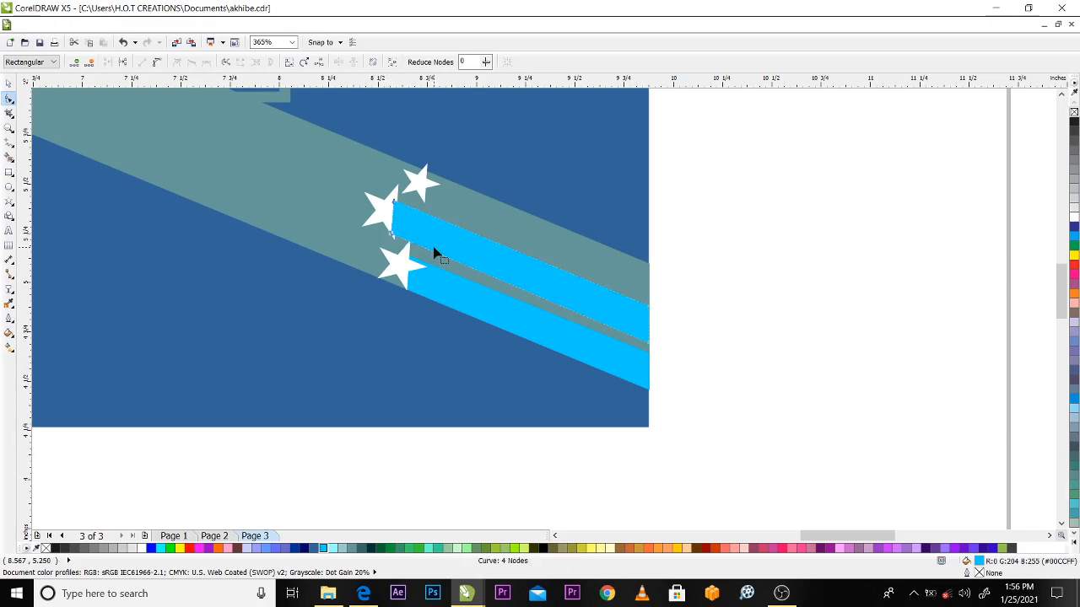
Bring the middle star to the front of the page, above the second stripe
key("space")
left_click(373, 203)
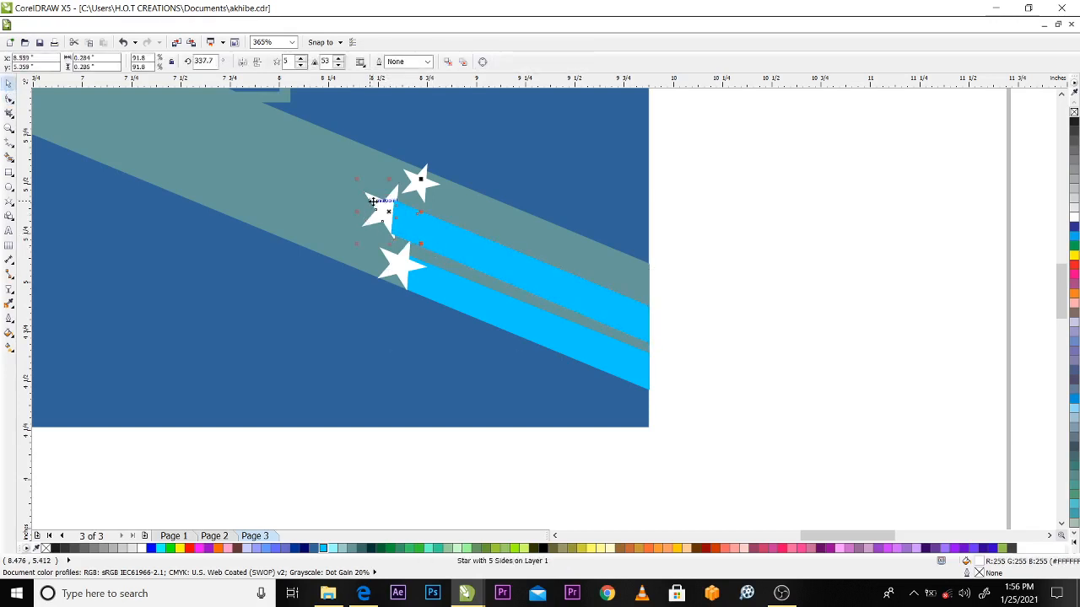
key("shift+Page_Up")
Fill the second stripe with red #FF0000, keeping the middle star white
left_click(189, 548)
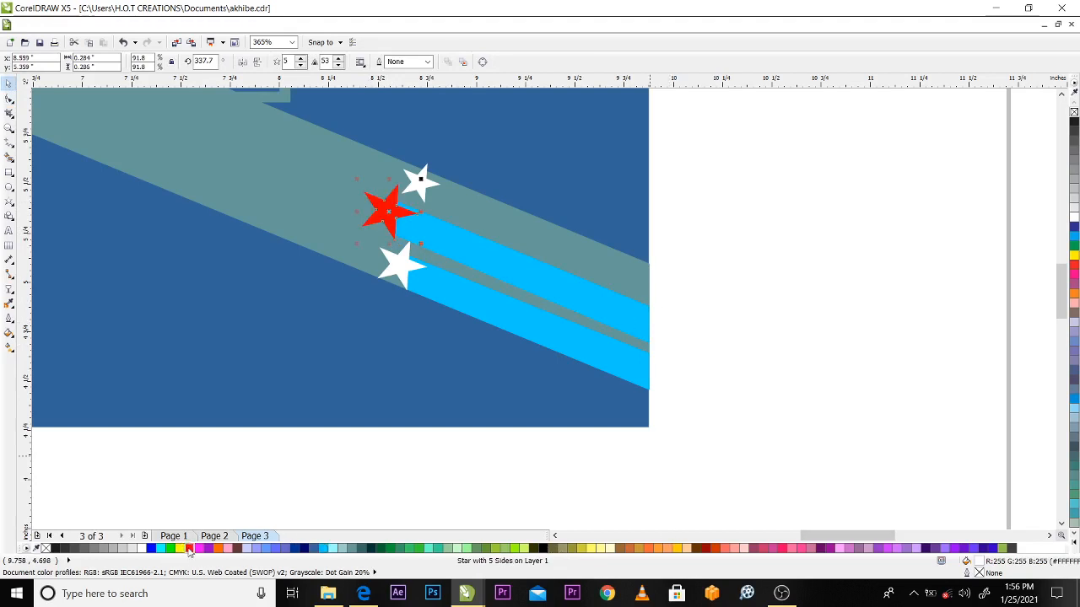
key("ctrl+z")
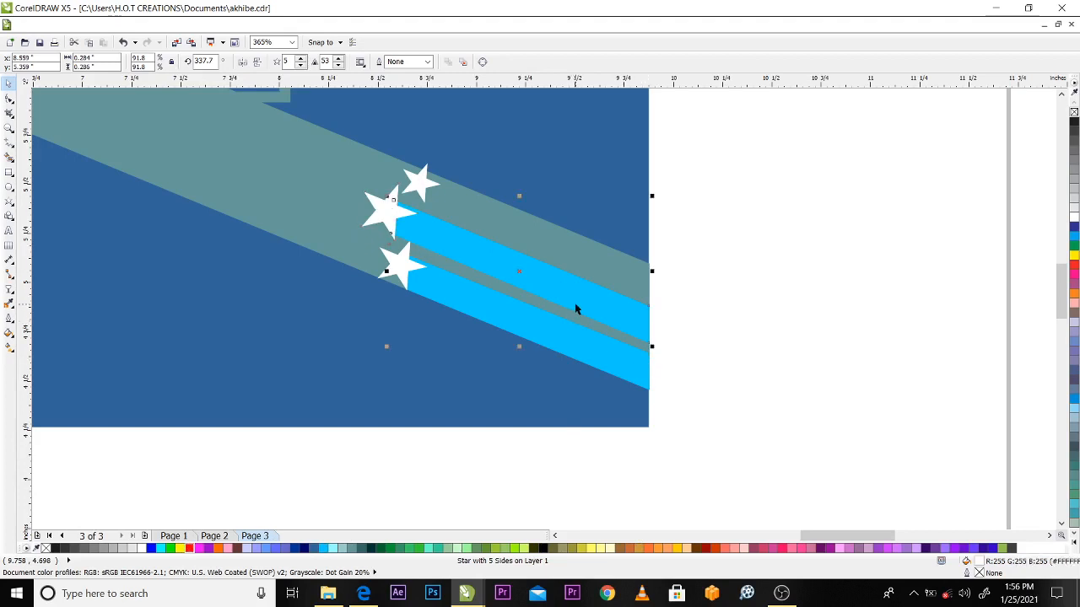
left_click(575, 310)
left_click(189, 548)
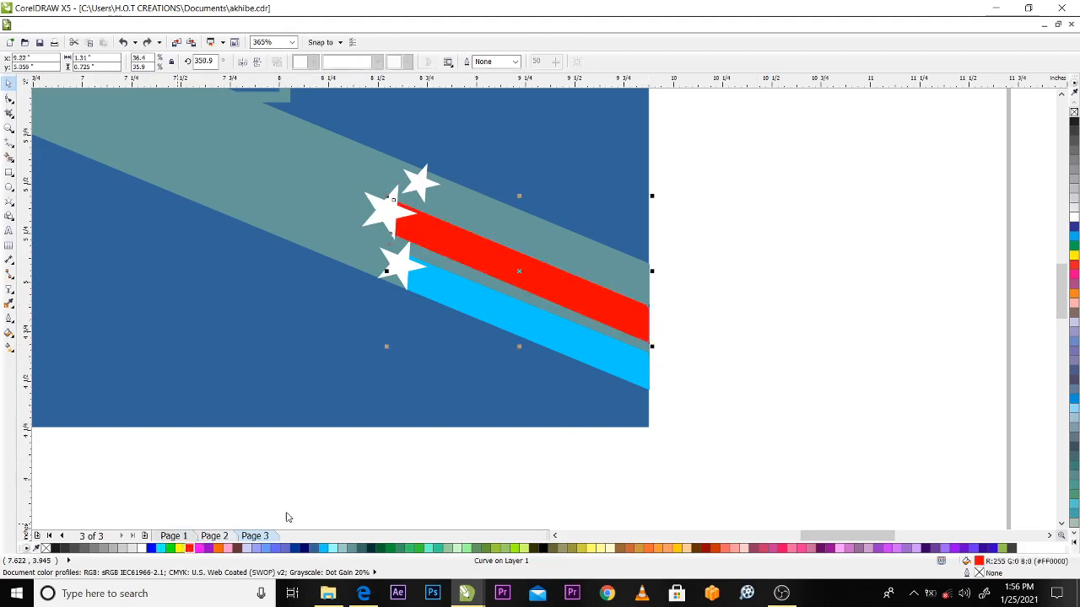
Place a copy of the red stripe above it, along the teal band's upper edge beside the highest star
left_click(530, 267)
left_click_drag(532, 266, 565, 225)
right_click(565, 225)
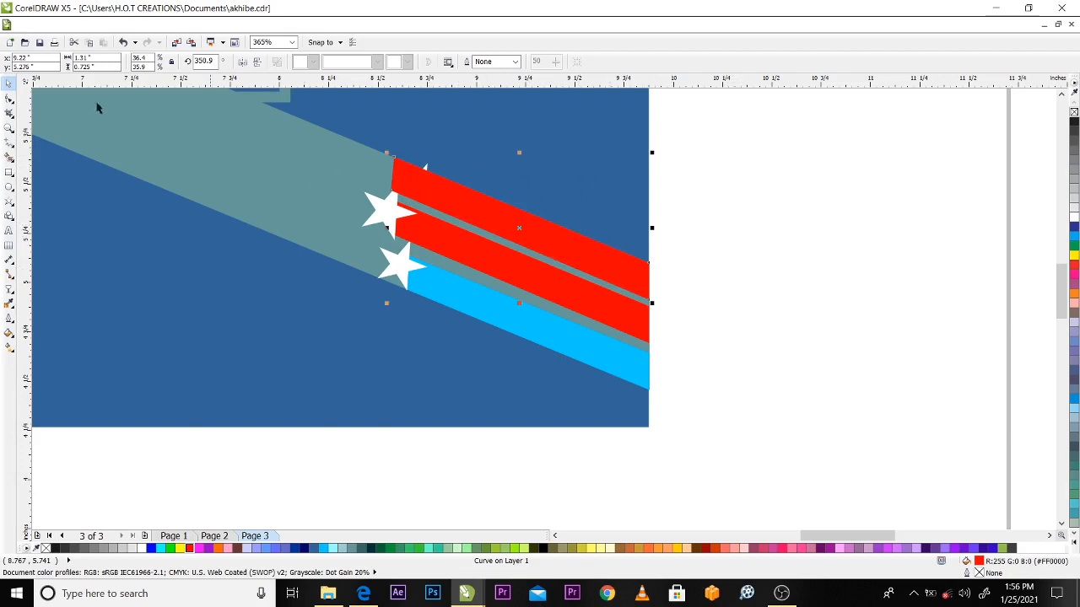
Pull the inner end nodes of the uppermost red stripe back to the highest star, making the stripe about 1.145 by 0.657 inch
left_click(9, 99)
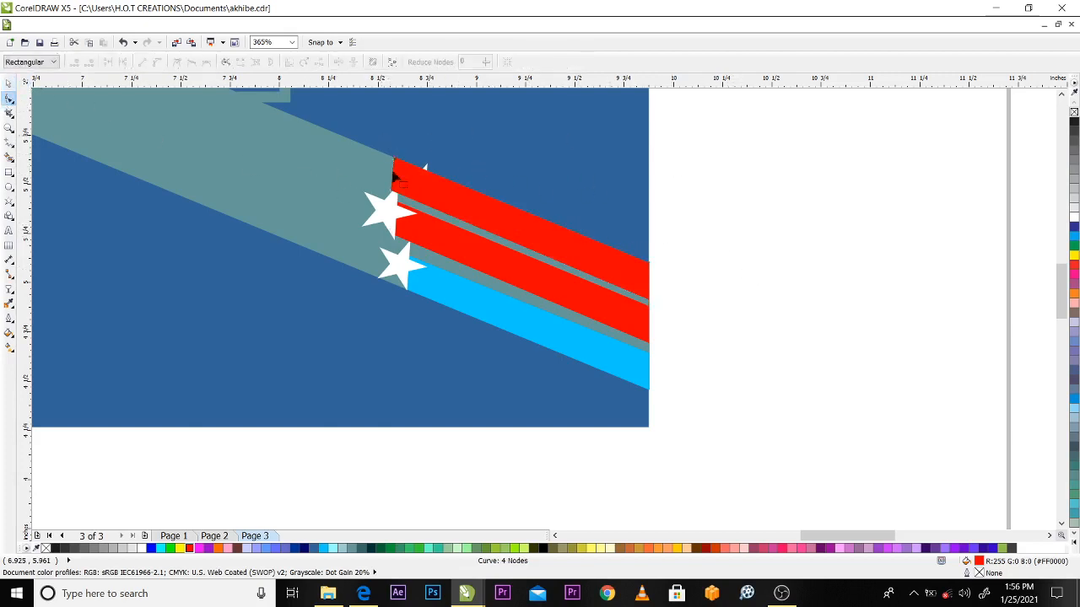
left_click_drag(393, 199, 428, 206)
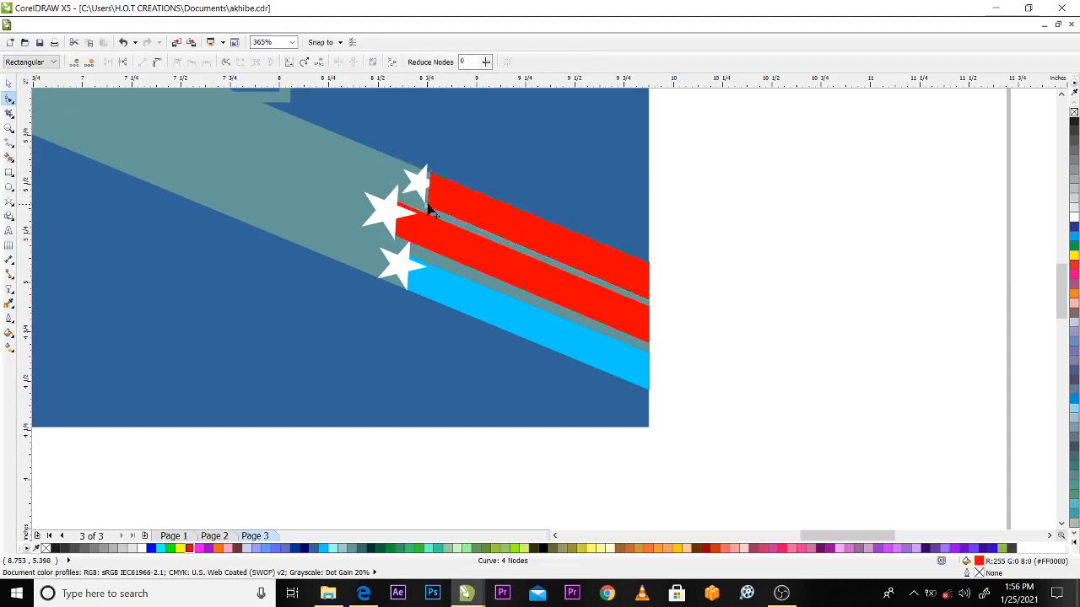
key("Left")
key("Up")
key("Left")
key("space")
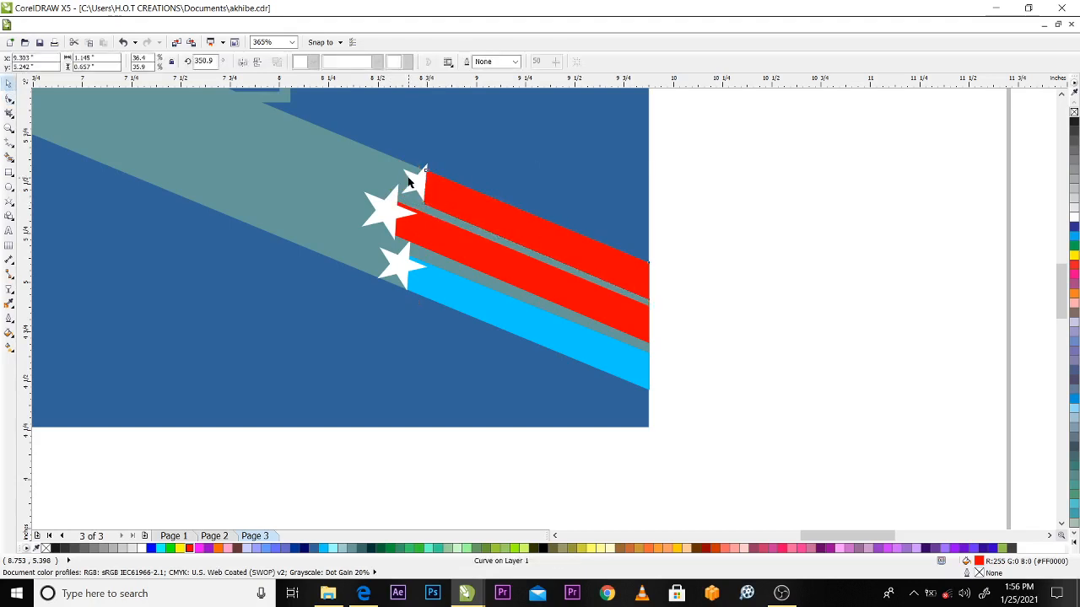
Bring the highest star to the front of the page, above the uppermost stripe
left_click(411, 175)
key("shift+Page_Up")
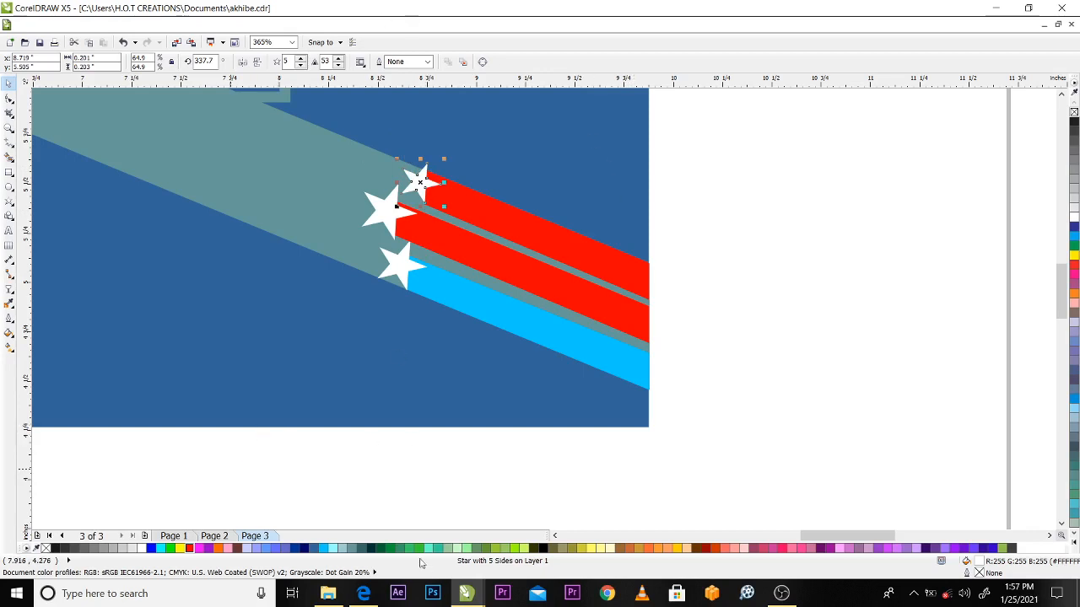
Fill the uppermost stripe with green #009933, keeping the highest star white
left_click(390, 549)
key("ctrl+z")
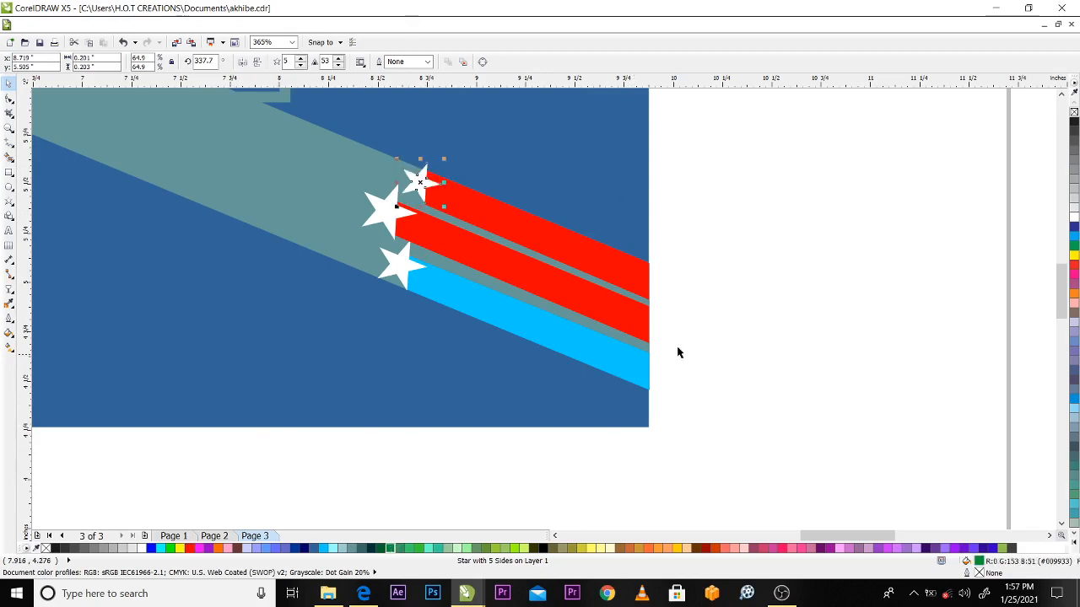
left_click(610, 277)
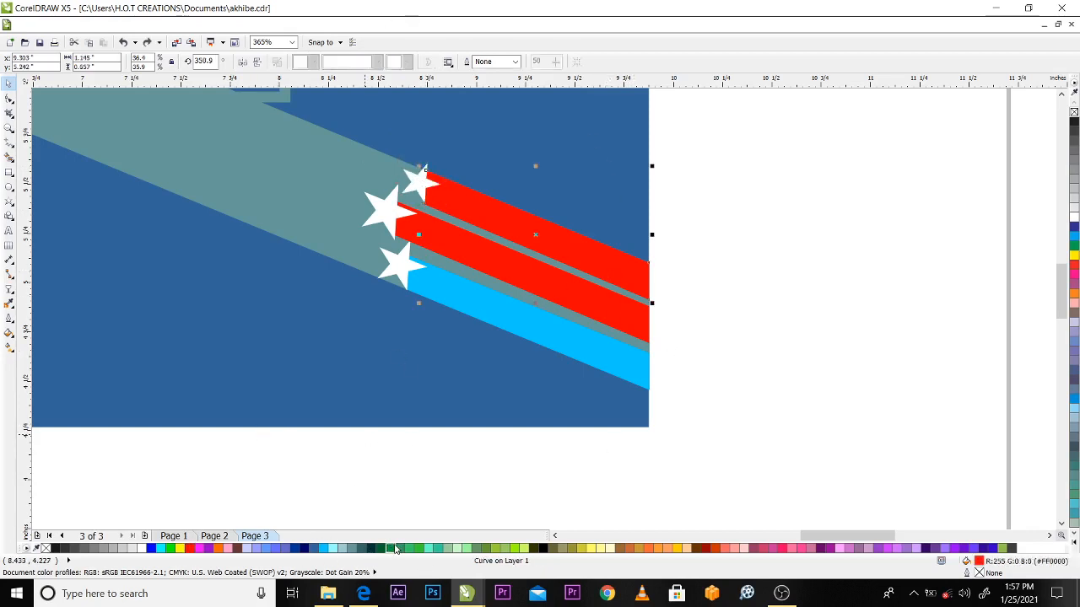
left_click(390, 549)
left_click(775, 267)
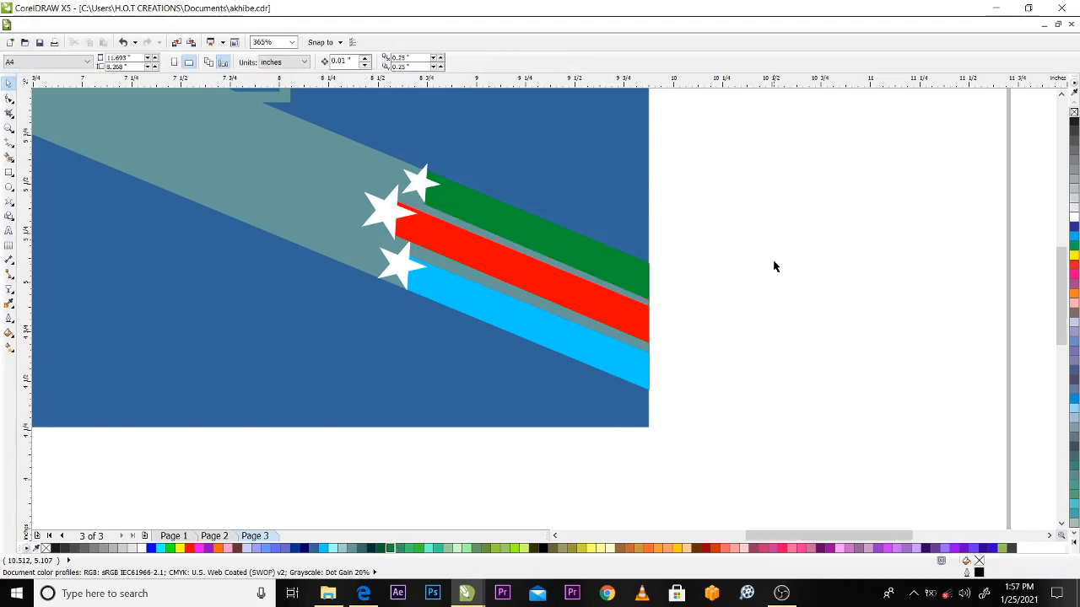
scroll(775, 267, "down", 2)
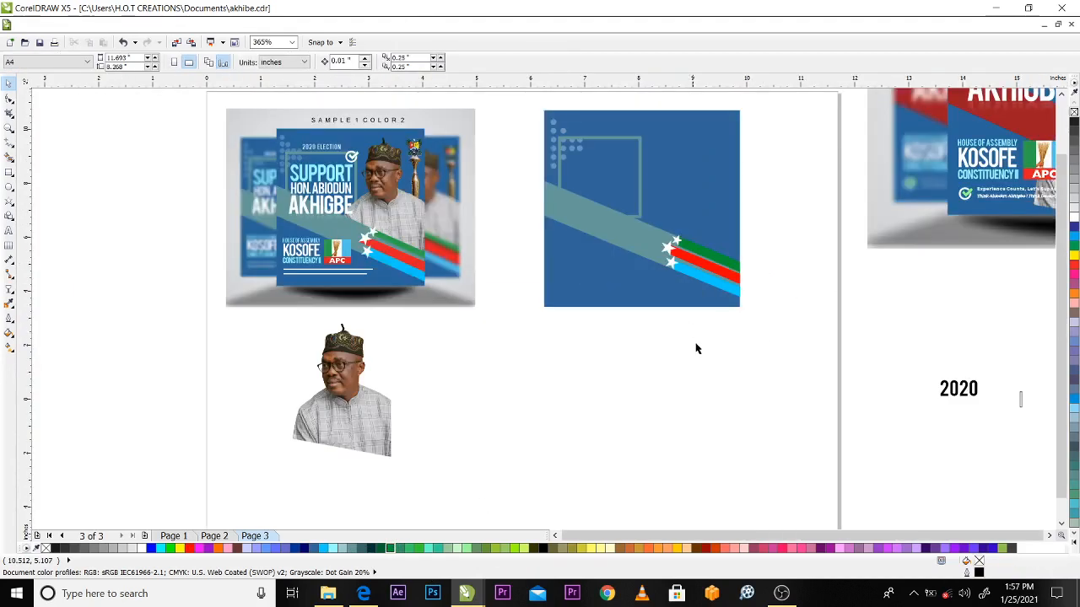
scroll(700, 347, "down", 1)
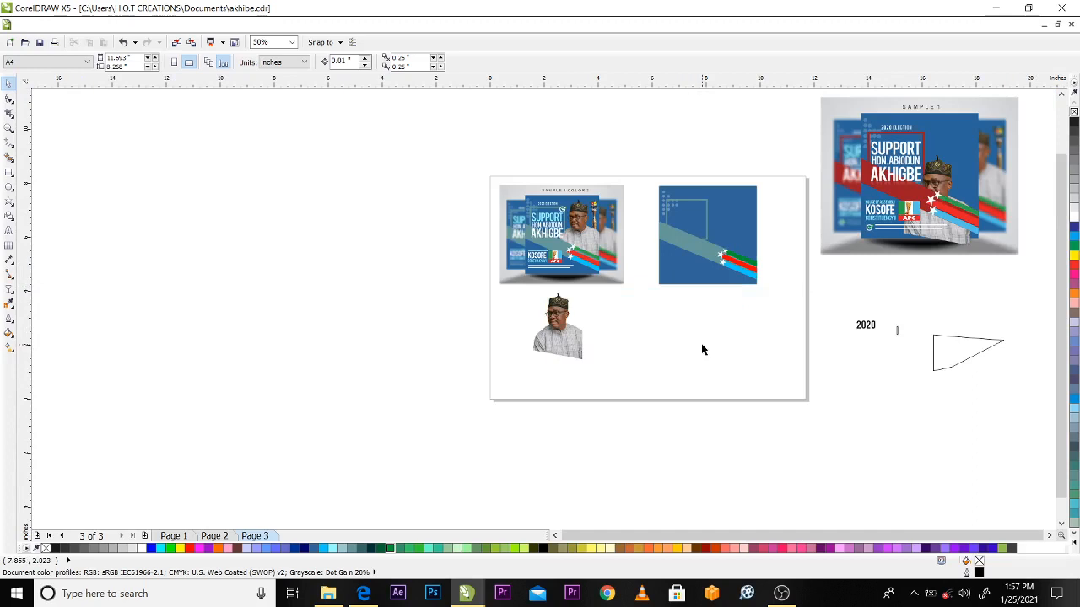
key("z")
left_click_drag(470, 161, 857, 420)
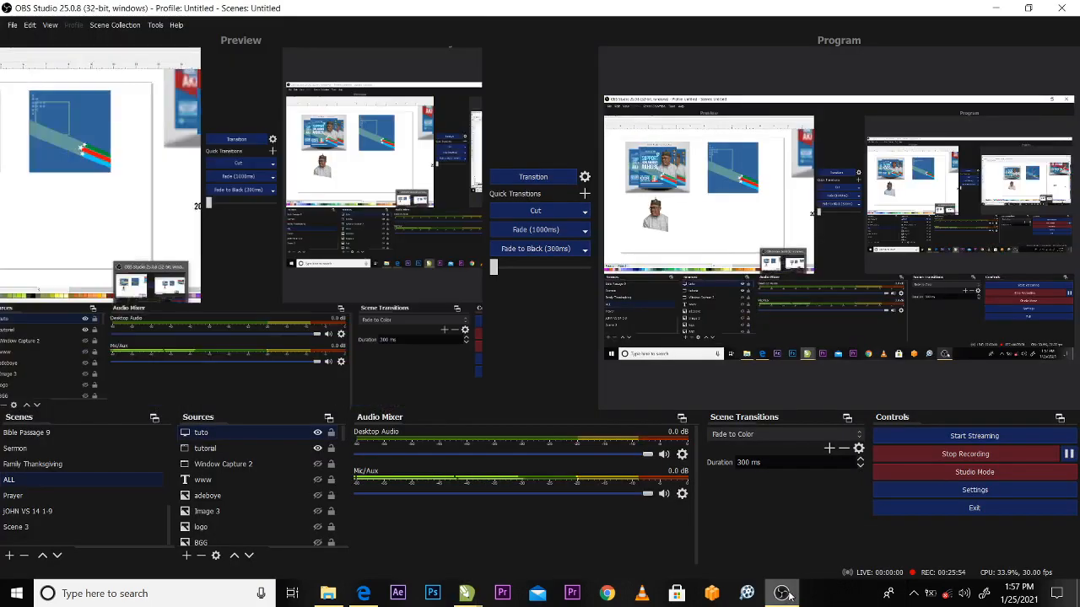
left_click(781, 593)
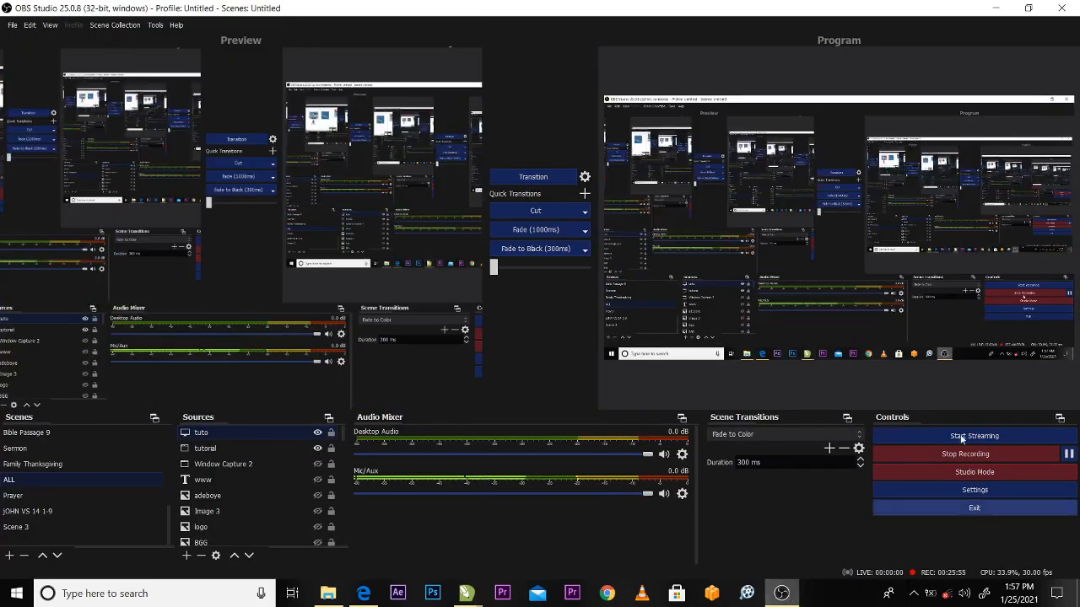
left_click(961, 454)
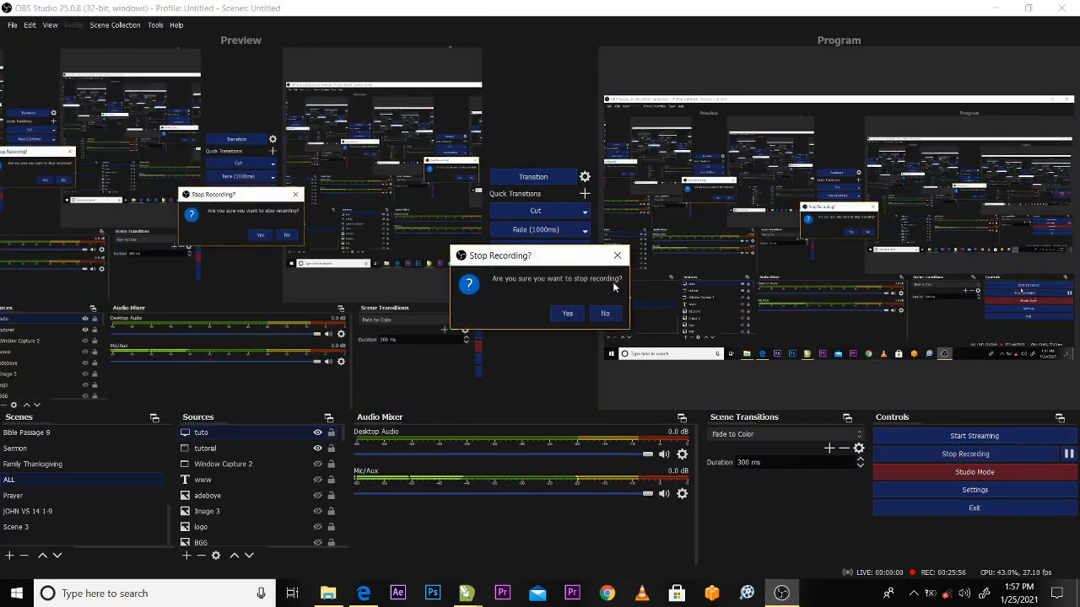